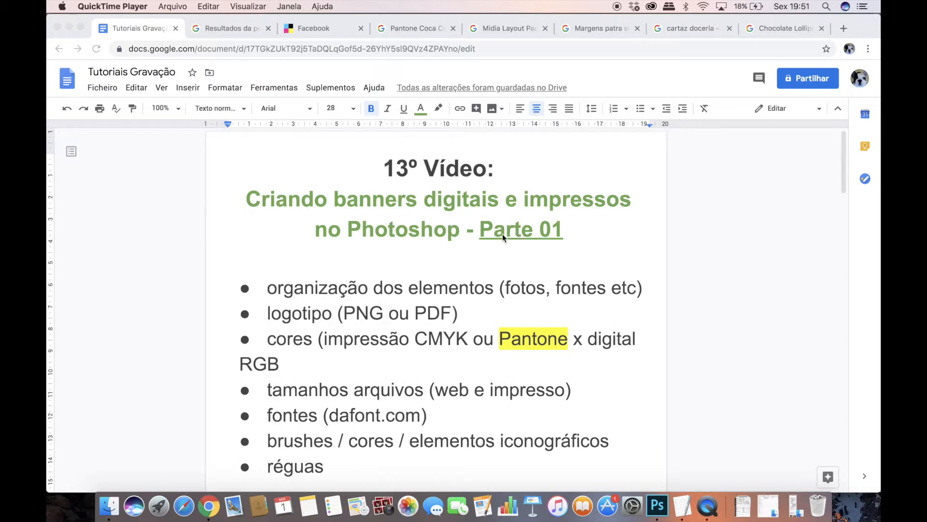
Switch to Finder and preview the three product photos in the Fotos Produtos folder of AULA 13
{"action": "scroll", "coordinate": [378, 290], "scroll_direction": "down", "scroll_amount": 1}
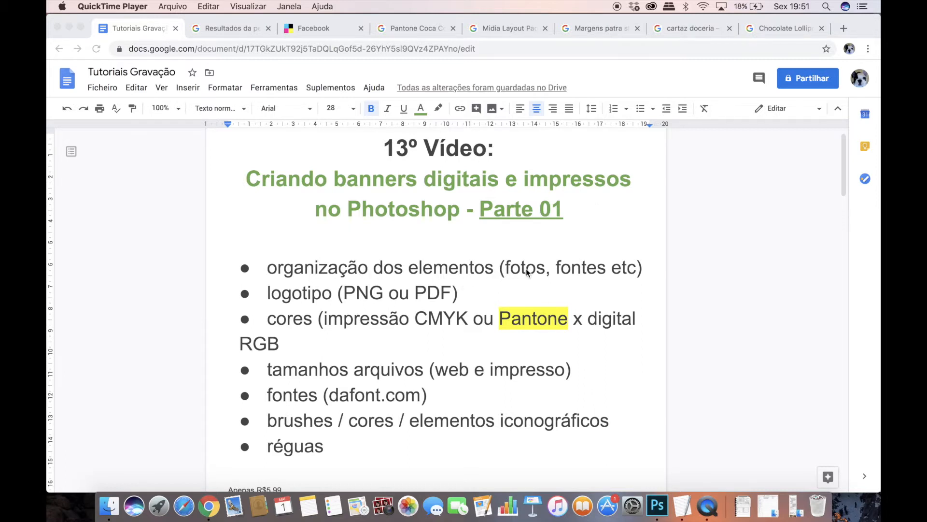
{"action": "left_click", "coordinate": [109, 506]}
{"action": "left_click", "coordinate": [447, 96]}
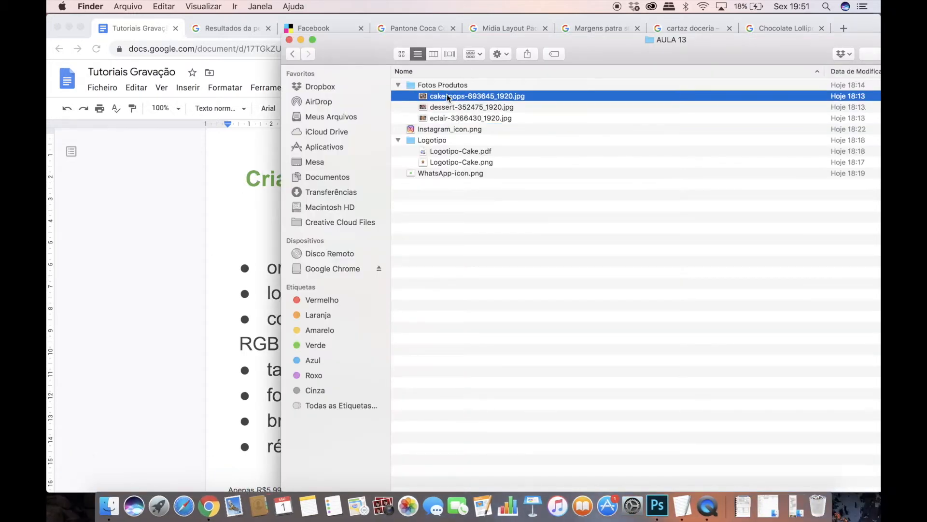
{"action": "key", "text": "space"}
{"action": "key", "text": "Down"}
{"action": "key", "text": "Down"}
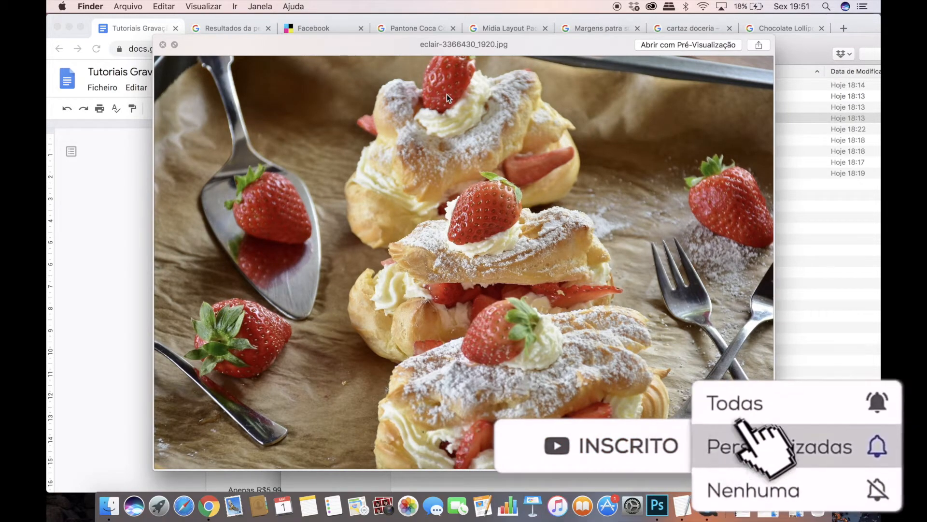
{"action": "key", "text": "space"}
Preview the Logotipo-Cake logo files in the Logotipo folder and the WhatsApp-icon.png image
{"action": "right_click", "coordinate": [449, 152]}
{"action": "left_click", "coordinate": [445, 152]}
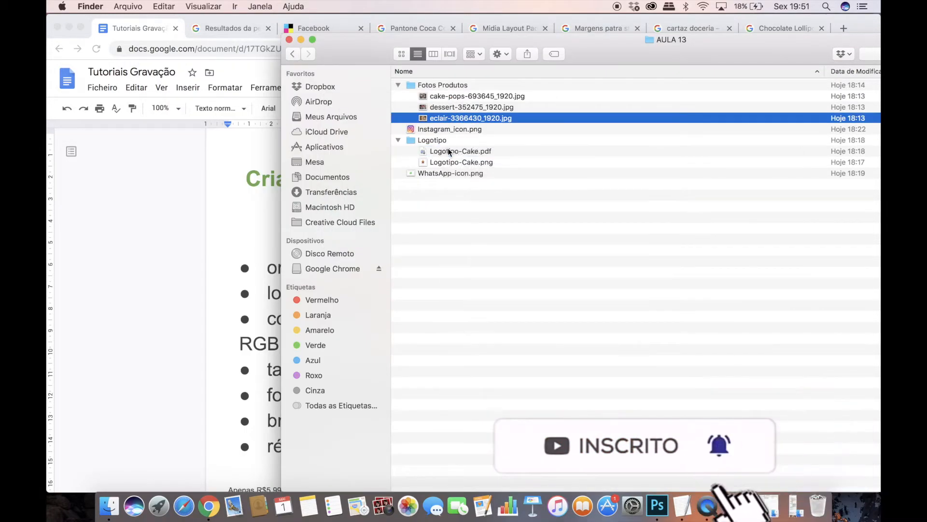
{"action": "left_click", "coordinate": [441, 153]}
{"action": "key", "text": "space"}
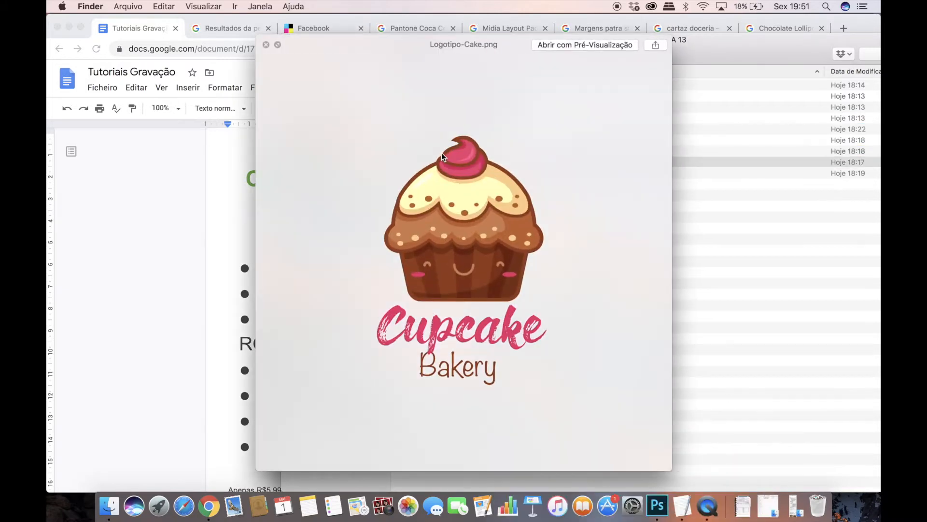
{"action": "key", "text": "space"}
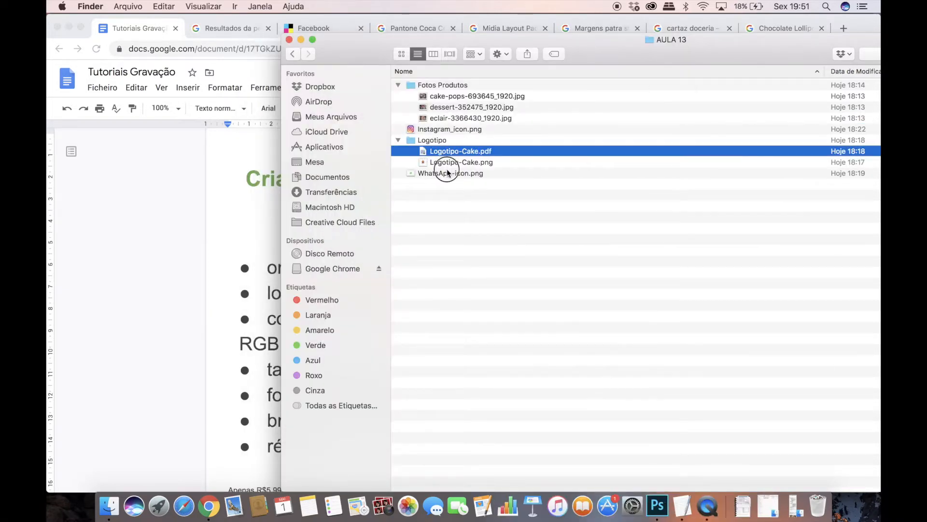
{"action": "left_click", "coordinate": [448, 170]}
{"action": "key", "text": "space"}
{"action": "key", "text": "space"}
Switch back to the lesson outline in Chrome and review its "organização dos elementos" bullet and the banner text below the list
{"action": "left_click", "coordinate": [165, 227]}
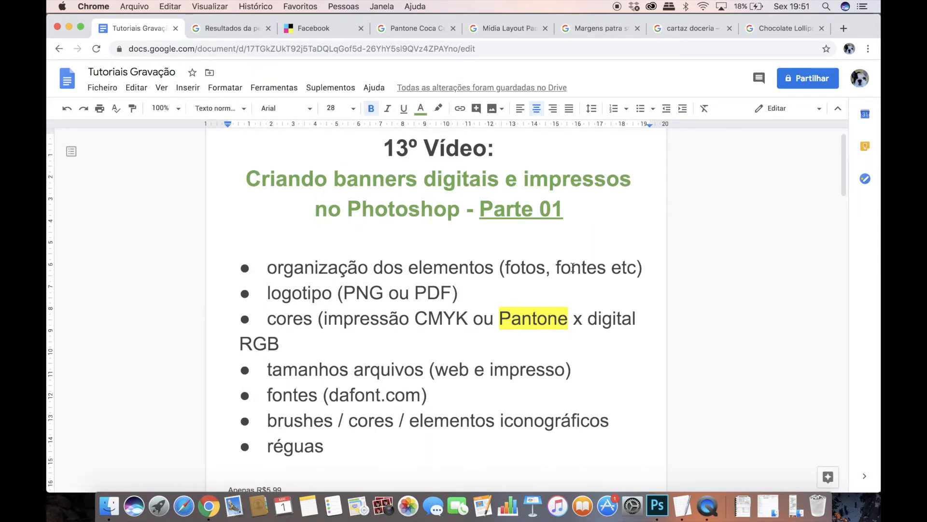
{"action": "left_click_drag", "start_coordinate": [555, 265], "coordinate": [635, 267]}
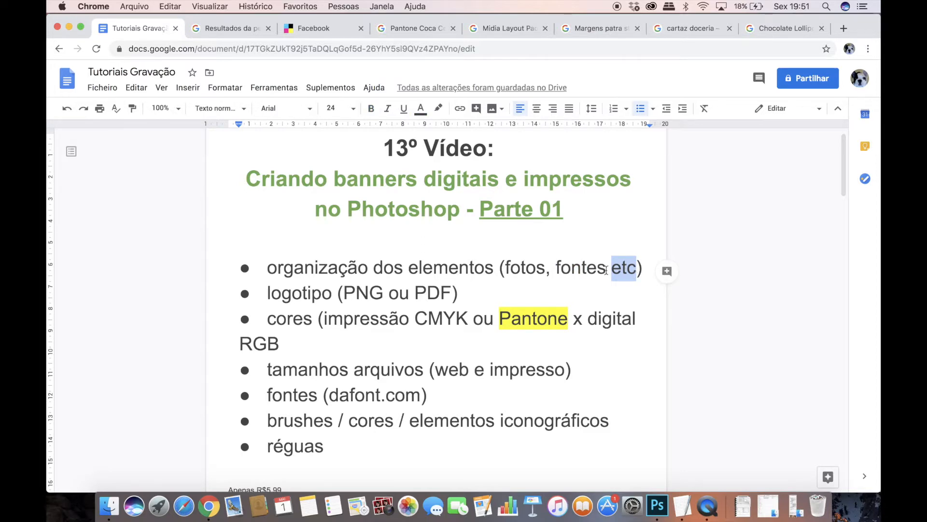
{"action": "scroll", "coordinate": [270, 348], "scroll_direction": "down", "scroll_amount": 10}
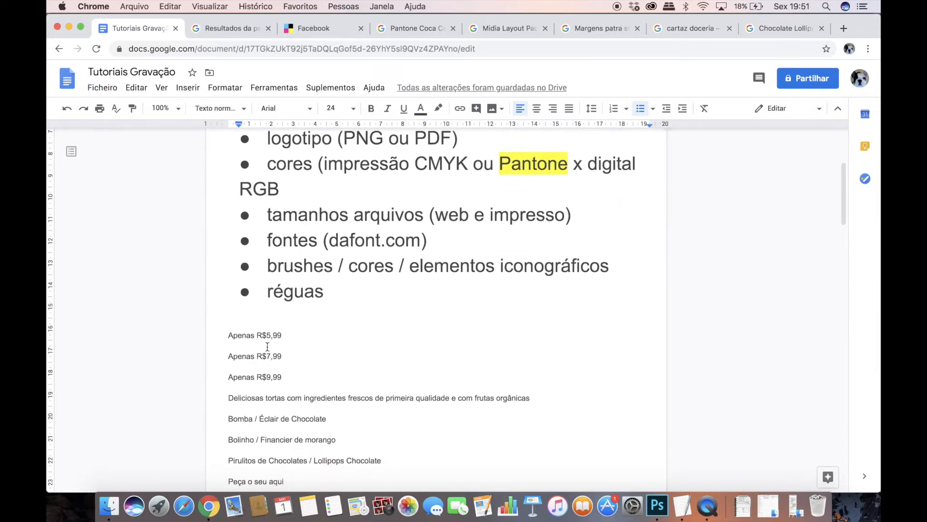
{"action": "scroll", "coordinate": [284, 410], "scroll_direction": "up", "scroll_amount": 10}
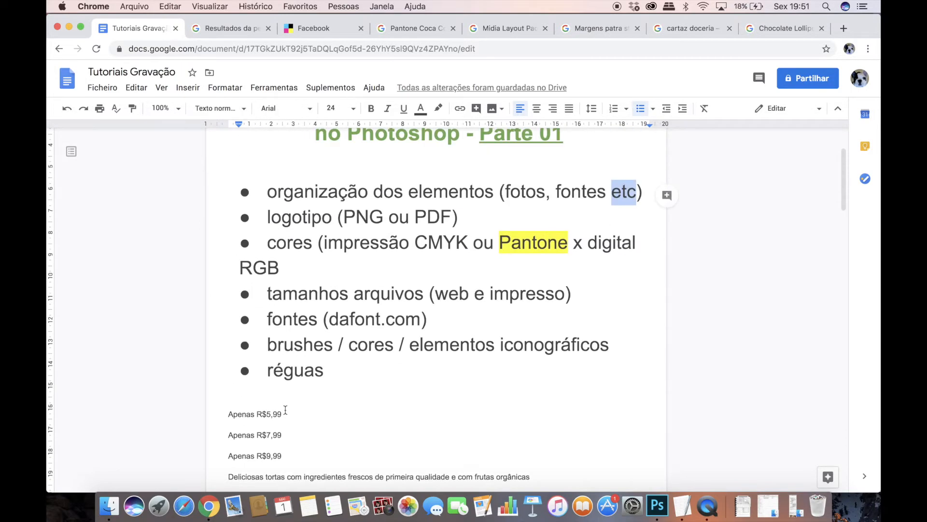
Return to Finder and preview Logotipo-Cake.pdf, WhatsApp-icon.png and Instagram_icon.png as the banner's remaining assets
{"action": "left_click", "coordinate": [109, 505]}
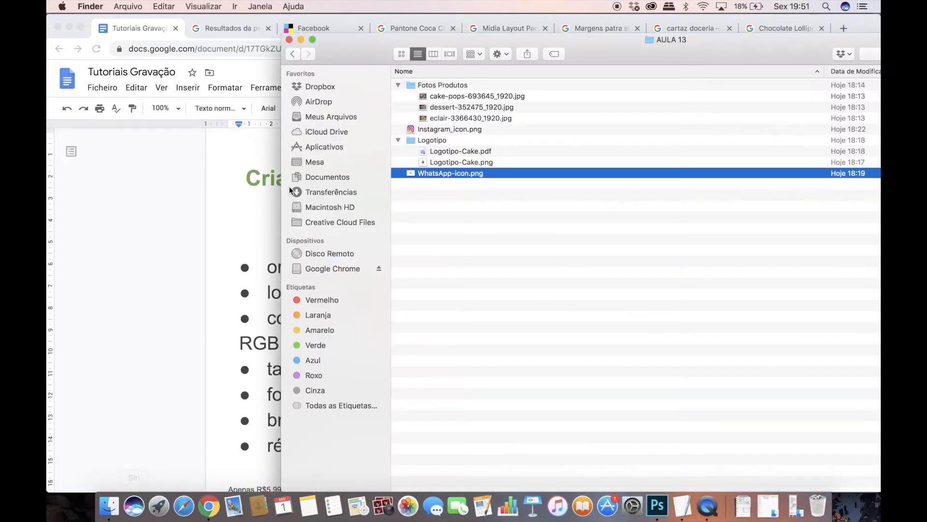
{"action": "left_click", "coordinate": [441, 153]}
{"action": "key", "text": "space"}
{"action": "key", "text": "space"}
{"action": "left_click", "coordinate": [434, 170]}
{"action": "key", "text": "space"}
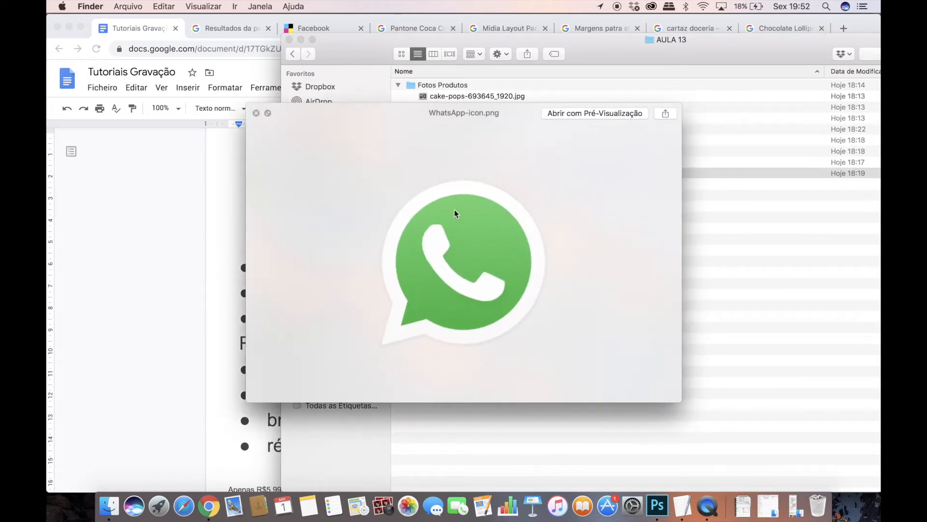
{"action": "key", "text": "space"}
{"action": "left_click", "coordinate": [443, 129]}
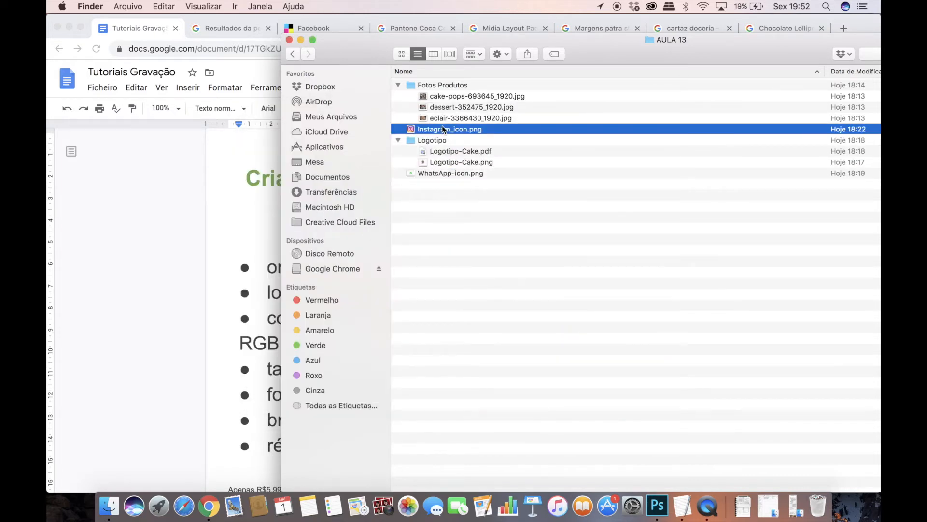
{"action": "key", "text": "space"}
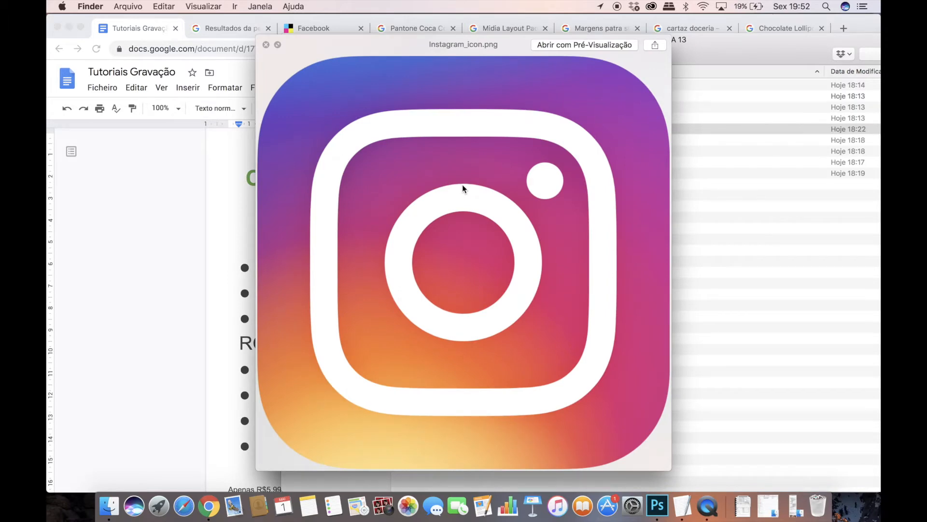
{"action": "key", "text": "space"}
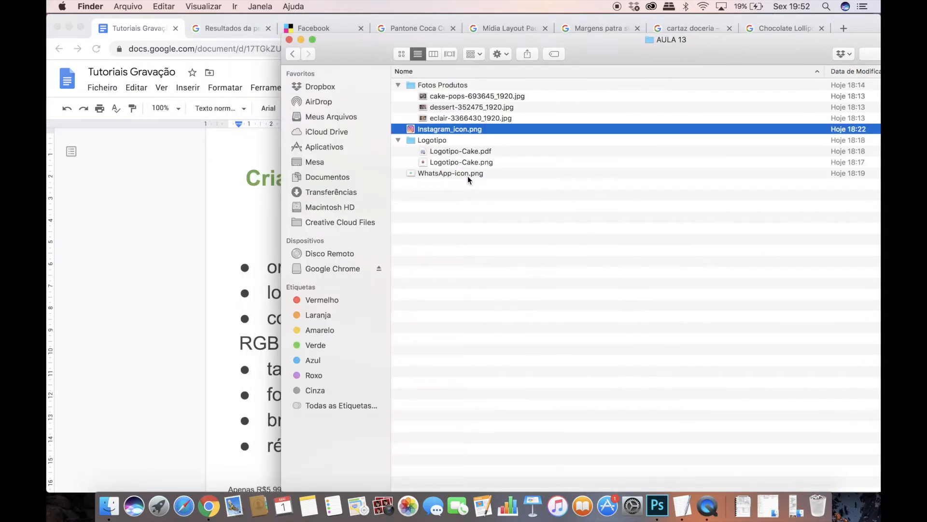
Go back to the outline in Chrome and highlight PNG, followed by PDF, in the "logotipo" bullet
{"action": "left_click", "coordinate": [175, 225]}
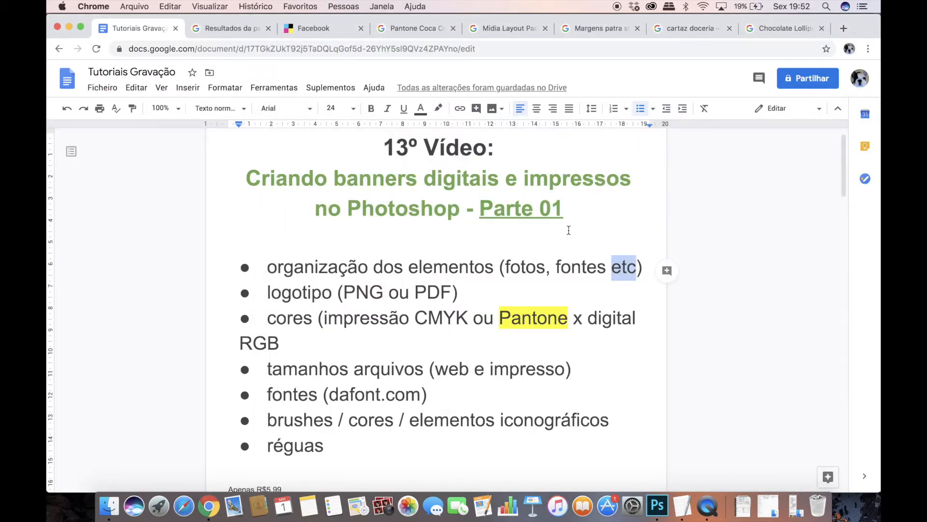
{"action": "scroll", "coordinate": [399, 309], "scroll_direction": "down", "scroll_amount": 1}
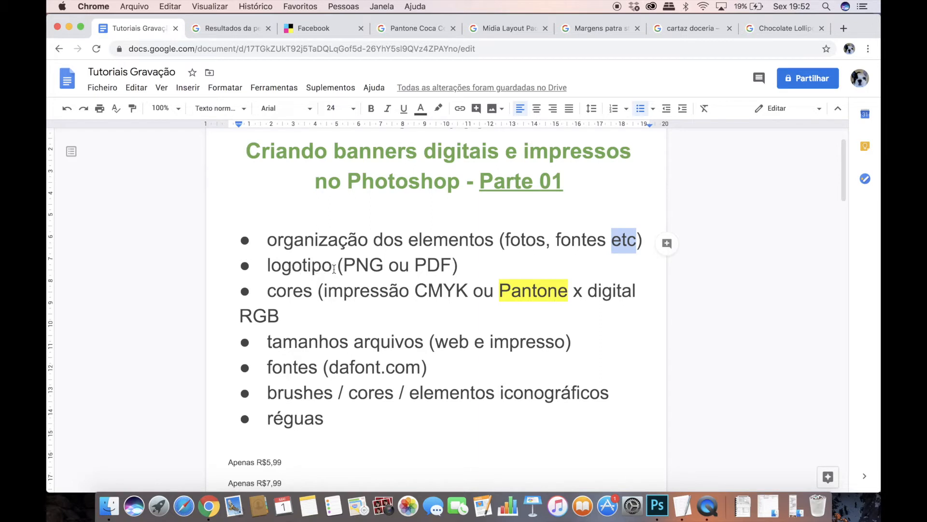
{"action": "left_click_drag", "start_coordinate": [344, 265], "coordinate": [384, 270]}
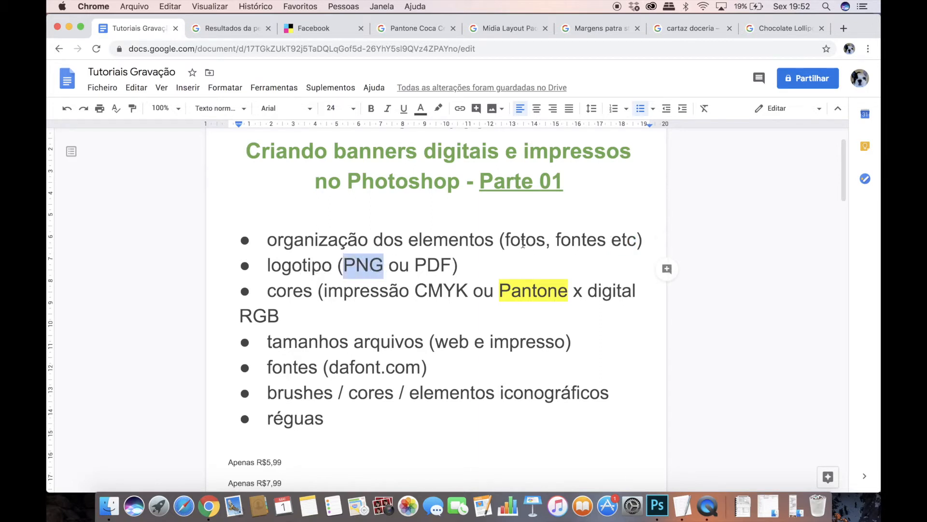
{"action": "left_click", "coordinate": [414, 262]}
{"action": "left_click_drag", "start_coordinate": [414, 262], "coordinate": [451, 262]}
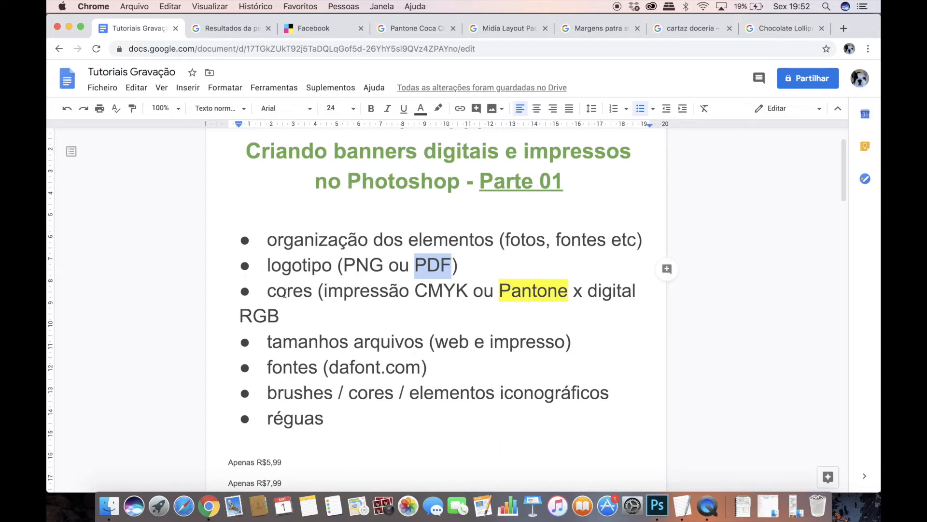
Highlight CMYK and Pantone in turn in the outline's "cores" bullet
{"action": "left_click", "coordinate": [287, 291]}
{"action": "left_click", "coordinate": [380, 290]}
{"action": "left_click_drag", "start_coordinate": [473, 291], "coordinate": [414, 291]}
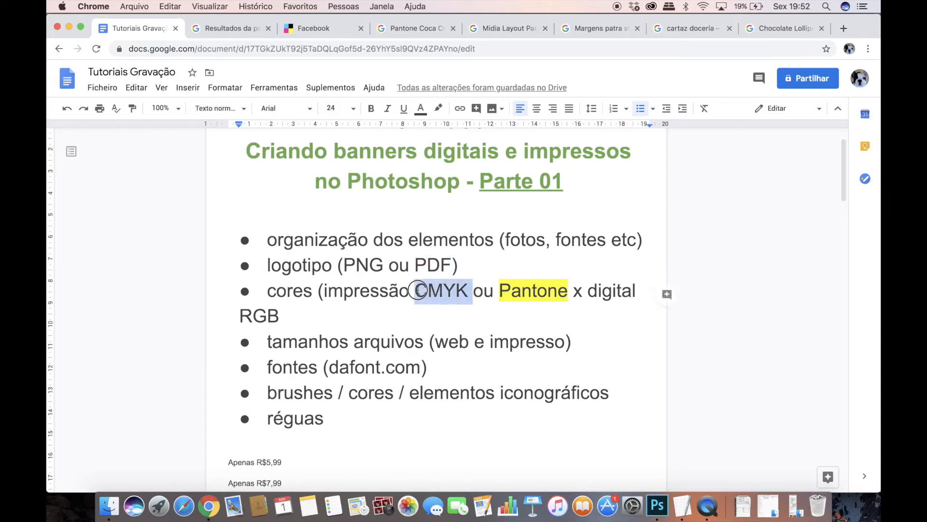
{"action": "left_click_drag", "start_coordinate": [500, 291], "coordinate": [586, 292]}
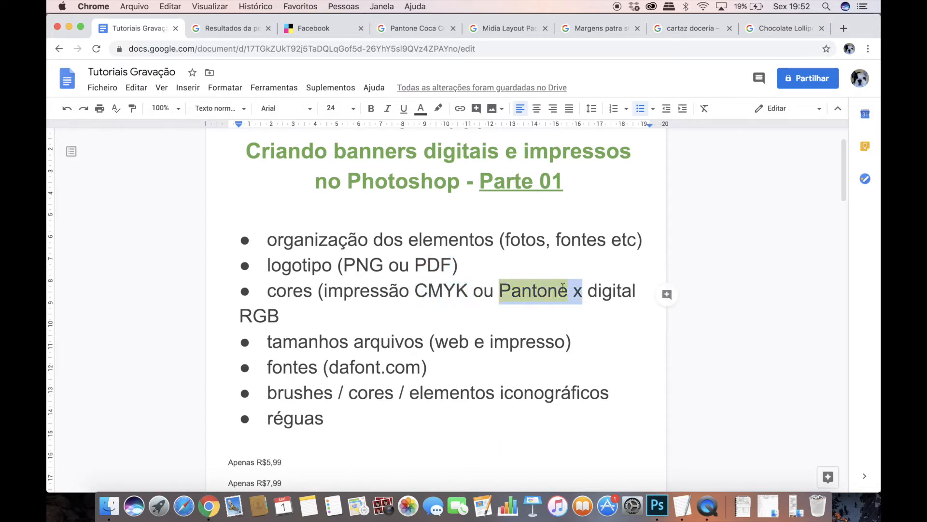
Replace the word "ou" between CMYK and Pantone with a slash so the text reads "CMYK/Pantone"
{"action": "left_click", "coordinate": [508, 291]}
{"action": "left_click", "coordinate": [493, 291]}
{"action": "key", "text": "BackSpace"}
{"action": "key", "text": "BackSpace"}
{"action": "key", "text": "BackSpace"}
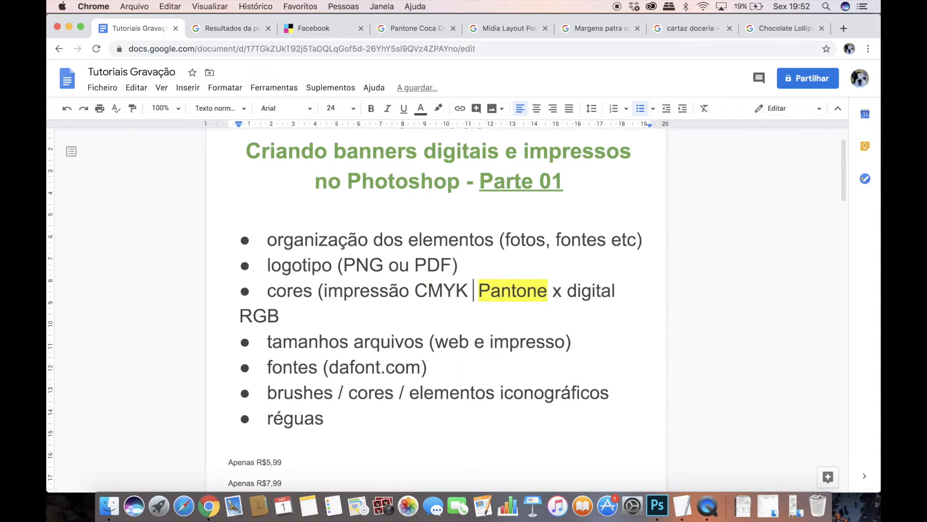
{"action": "type", "text": "/"}
{"action": "key", "text": "Delete"}
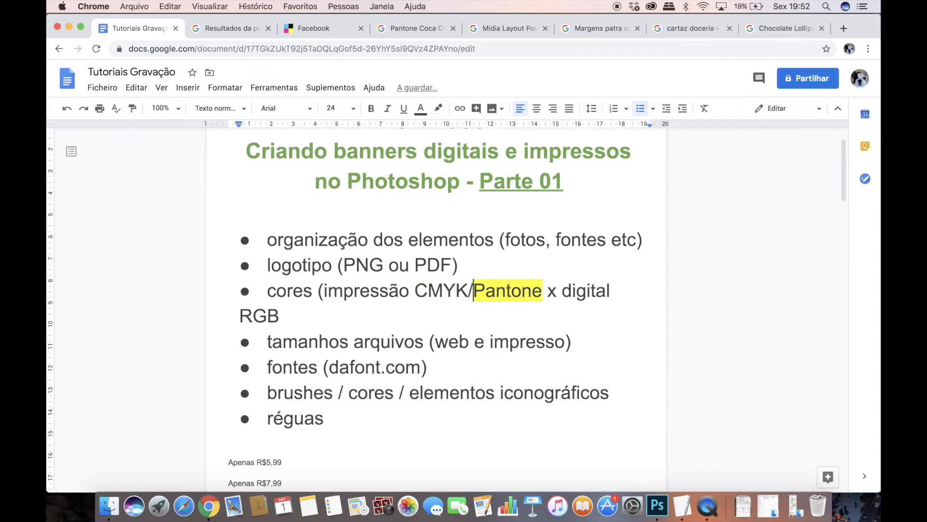
View the Pantone Formula Guide image and the "Pantone Coca Cola" image results
{"action": "left_click", "coordinate": [243, 34]}
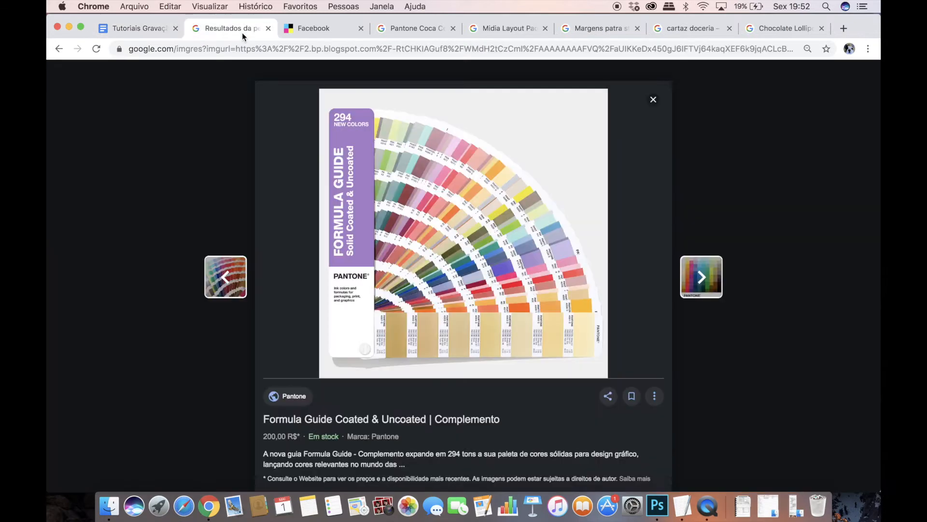
{"action": "left_click", "coordinate": [415, 32]}
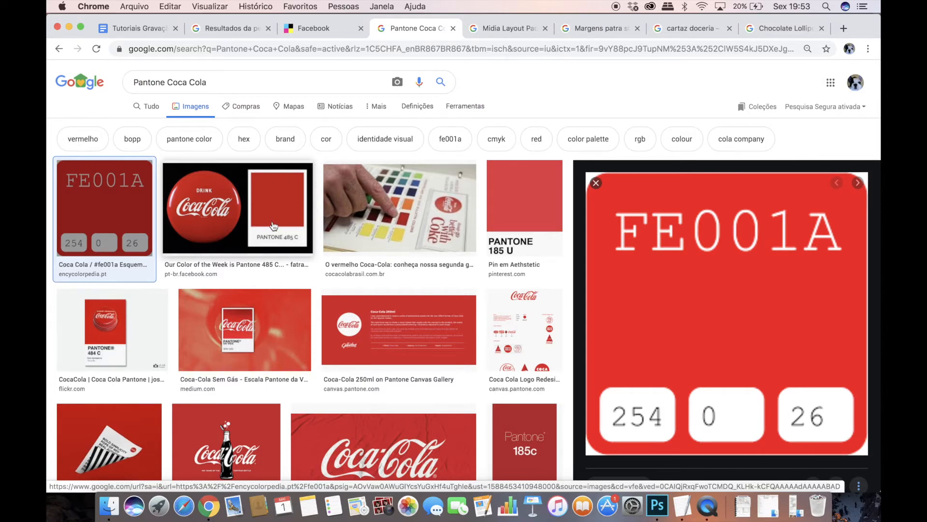
{"action": "left_click", "coordinate": [313, 29]}
{"action": "left_click", "coordinate": [230, 33]}
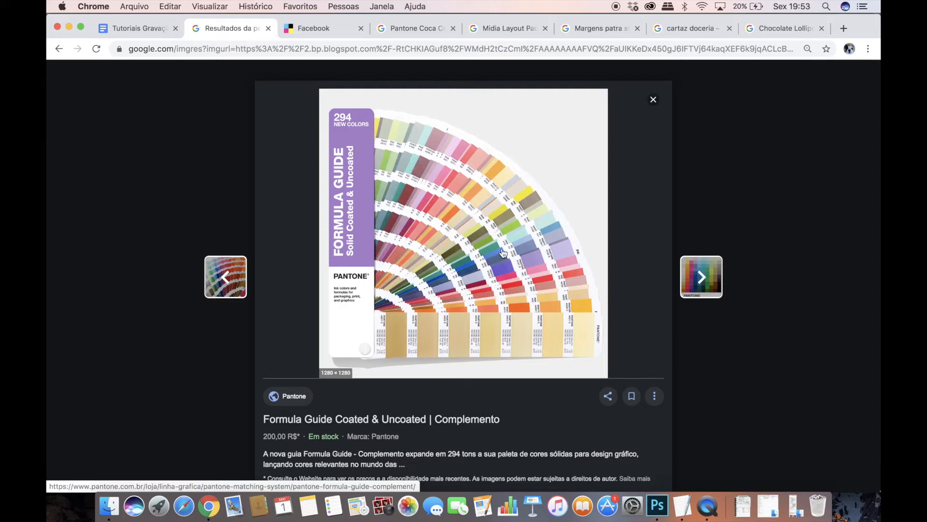
Examine the "Tabela de Cores / Pantone" page with its HEX and RGB equivalents for the coated colours
{"action": "left_click", "coordinate": [325, 34]}
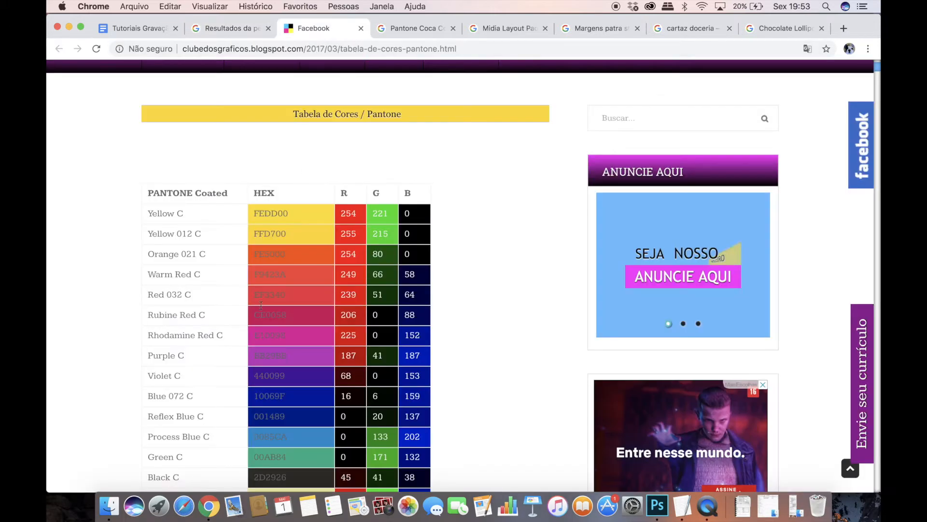
{"action": "scroll", "coordinate": [142, 303], "scroll_direction": "up", "scroll_amount": 3}
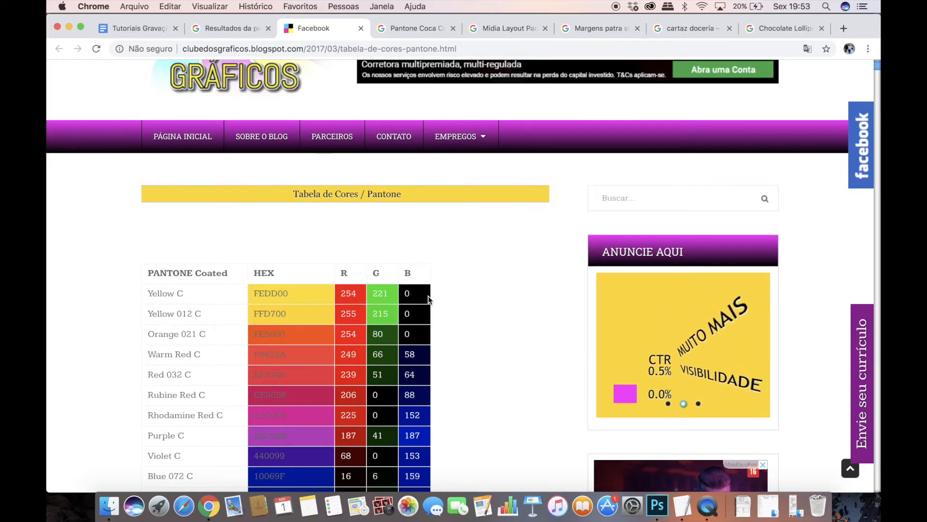
{"action": "scroll", "coordinate": [412, 348], "scroll_direction": "down", "scroll_amount": 5}
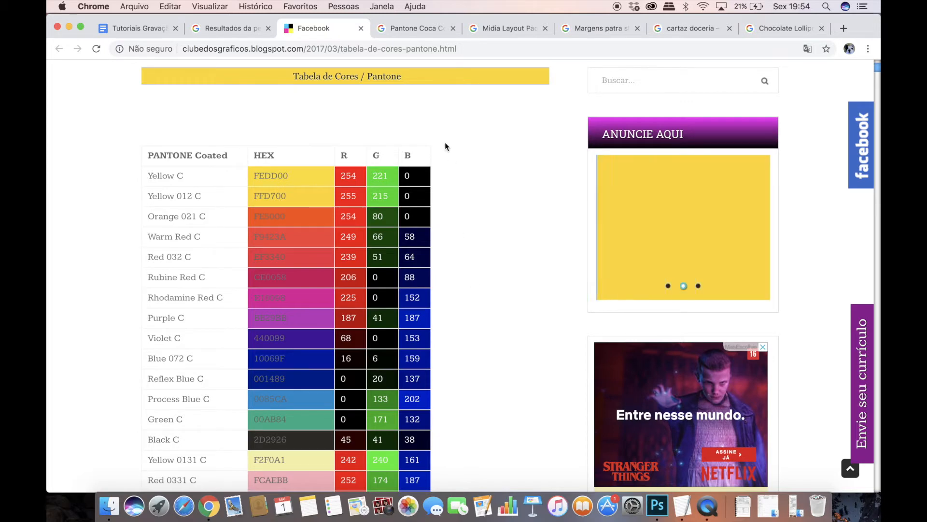
Compare the Pantone colour table with the Coca-Cola Pantone image results and revisit the Formula Guide image
{"action": "left_click", "coordinate": [406, 31]}
{"action": "left_click", "coordinate": [332, 33]}
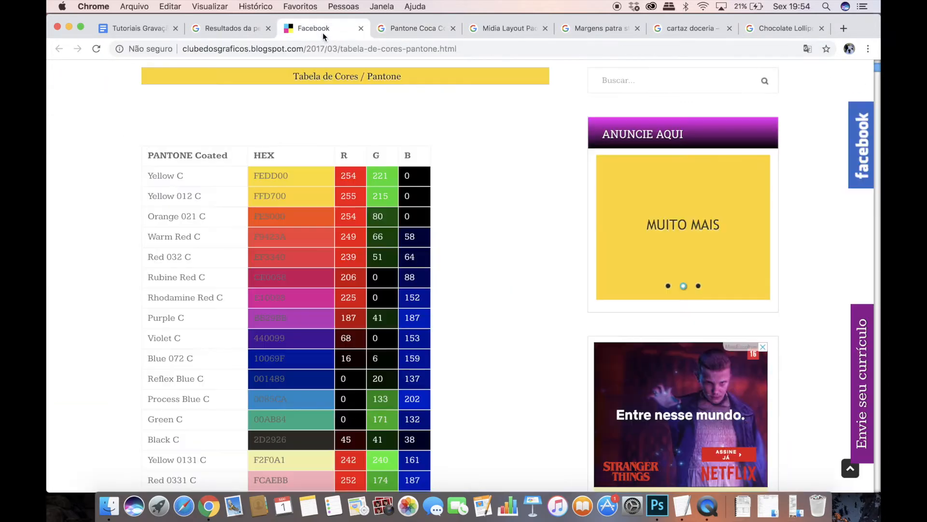
{"action": "left_click", "coordinate": [396, 30]}
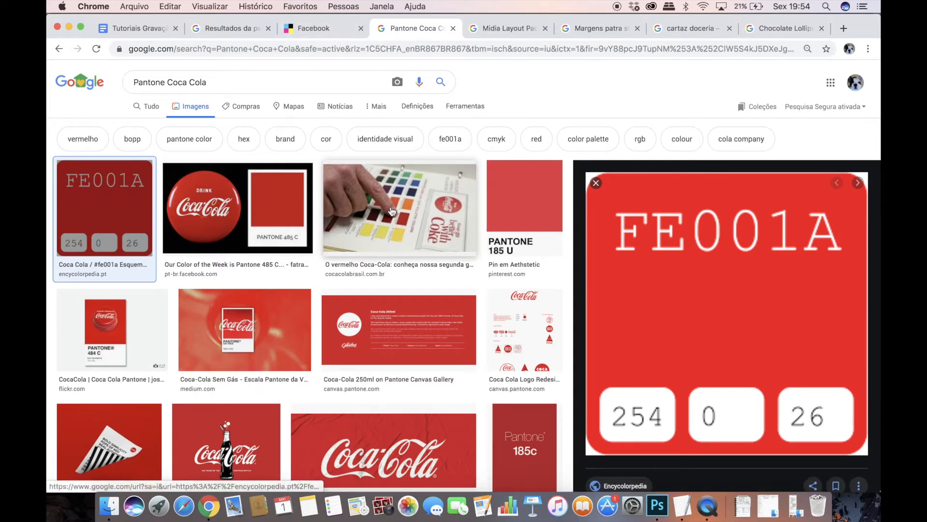
{"action": "left_click", "coordinate": [317, 30]}
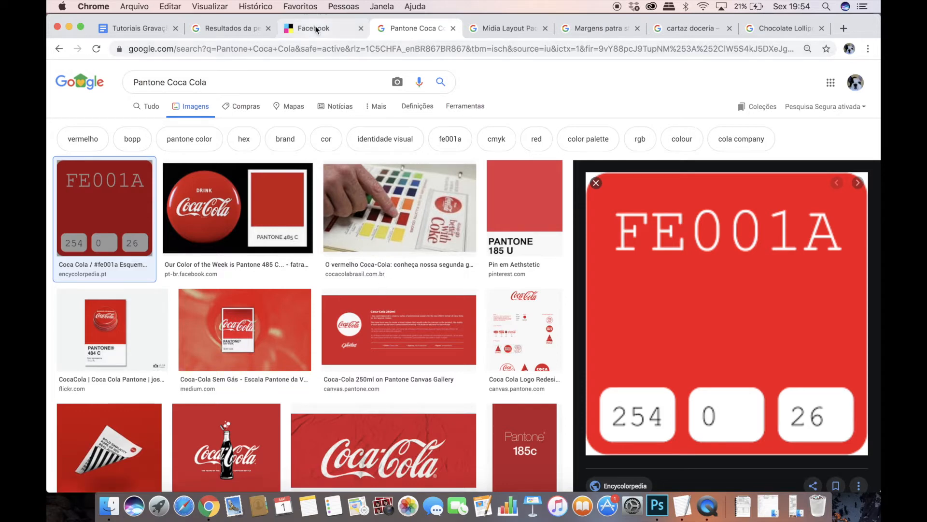
{"action": "left_click", "coordinate": [238, 37]}
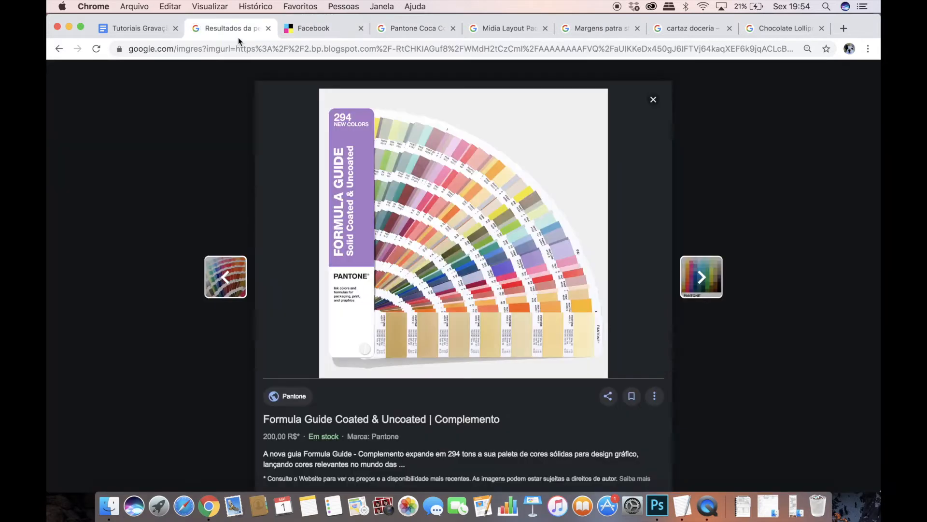
Return to the lesson outline and highlight the bullet "tamanhos arquivos (web e impresso)"
{"action": "left_click", "coordinate": [141, 33]}
{"action": "left_click", "coordinate": [334, 313]}
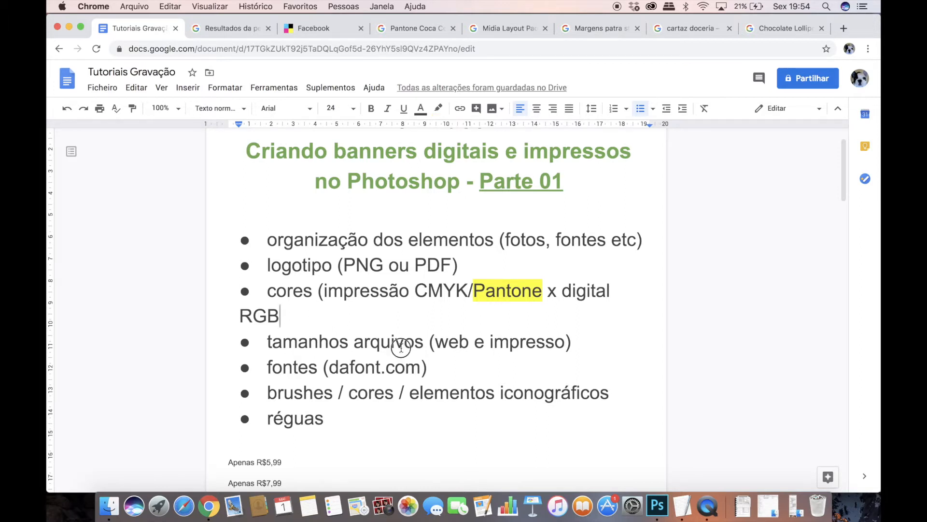
{"action": "left_click_drag", "start_coordinate": [574, 342], "coordinate": [269, 342]}
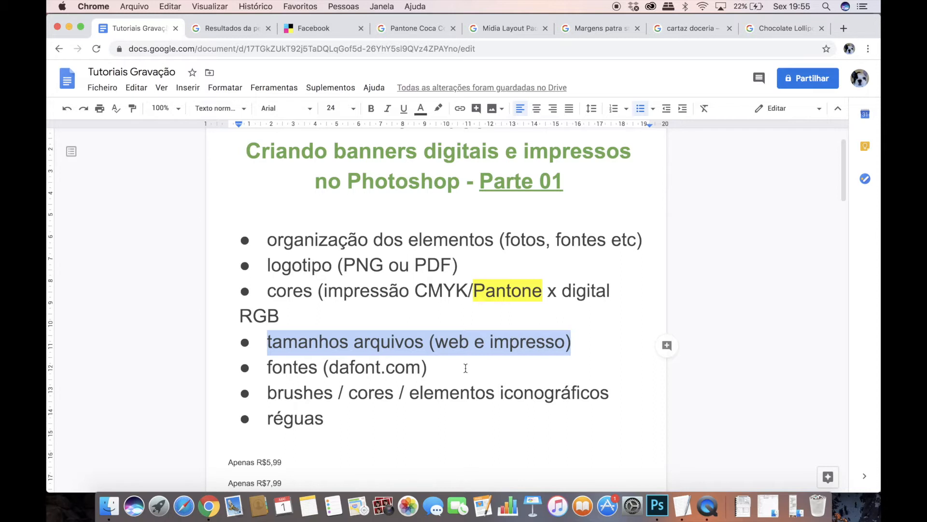
Highlight the remaining outline items in turn: "dafont.com", "elementos iconográficos" and "réguas"
{"action": "left_click", "coordinate": [268, 367]}
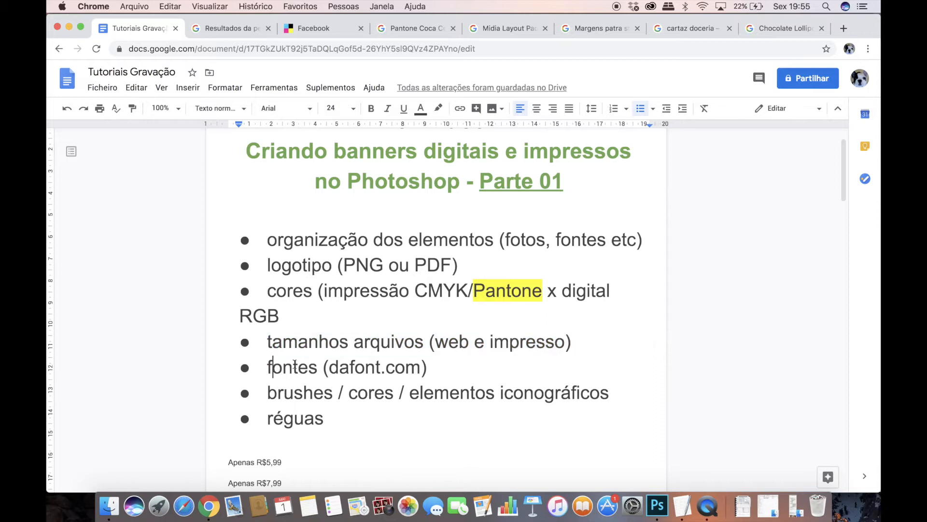
{"action": "left_click_drag", "start_coordinate": [268, 367], "coordinate": [332, 359]}
{"action": "left_click", "coordinate": [397, 367]}
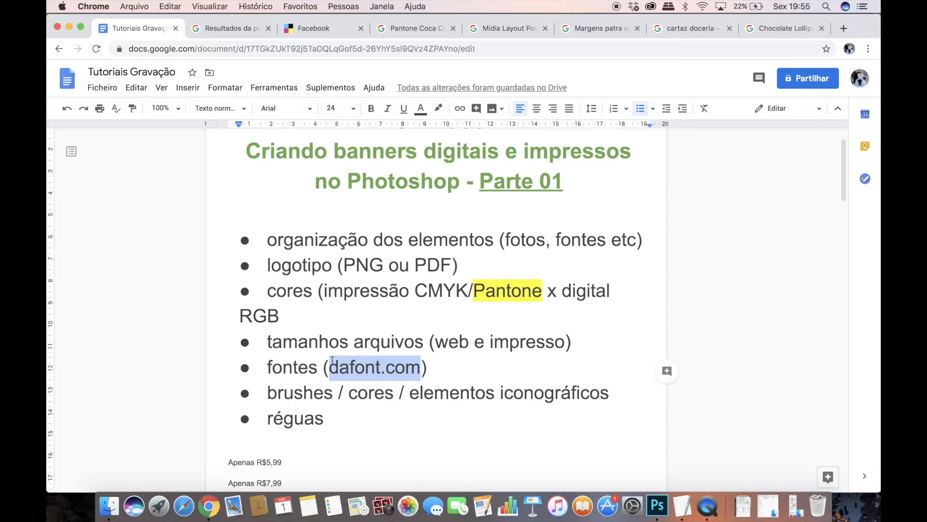
{"action": "left_click_drag", "start_coordinate": [267, 392], "coordinate": [607, 393]}
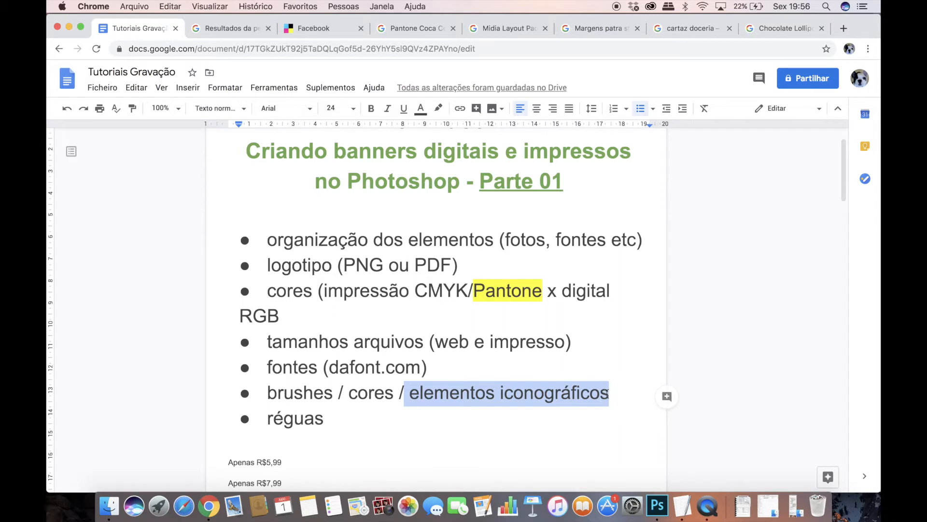
{"action": "left_click_drag", "start_coordinate": [333, 418], "coordinate": [271, 421]}
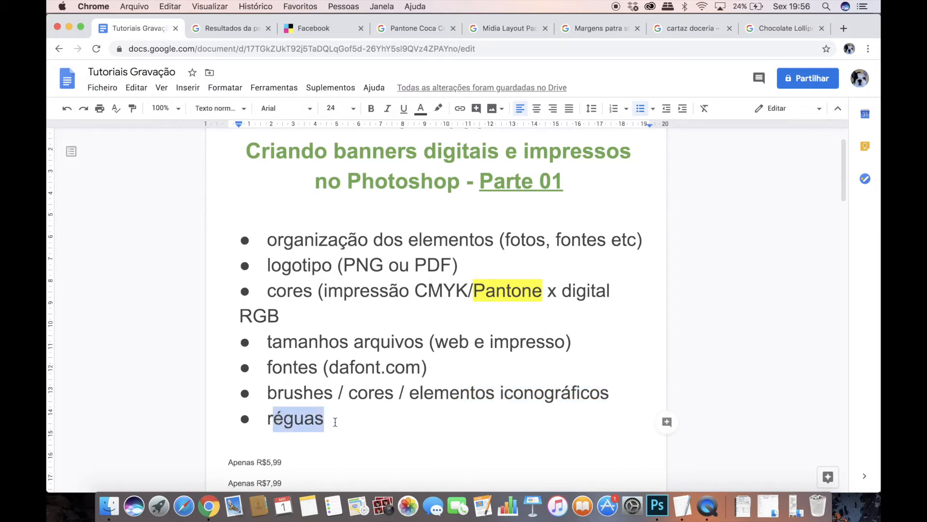
{"action": "left_click_drag", "start_coordinate": [329, 419], "coordinate": [267, 419]}
View the bakery social media layout references and the Instagram stories margin template among the image results
{"action": "left_click", "coordinate": [492, 33]}
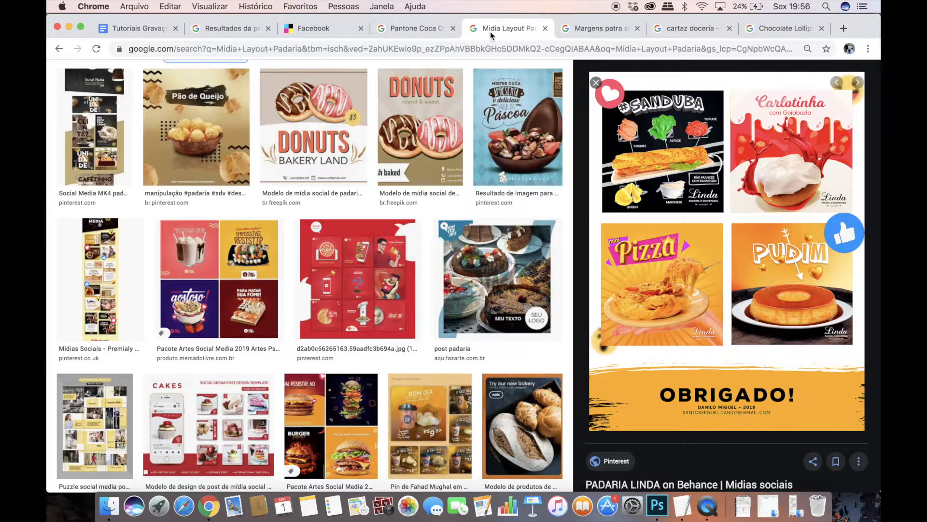
{"action": "left_click", "coordinate": [428, 29]}
{"action": "left_click", "coordinate": [603, 30]}
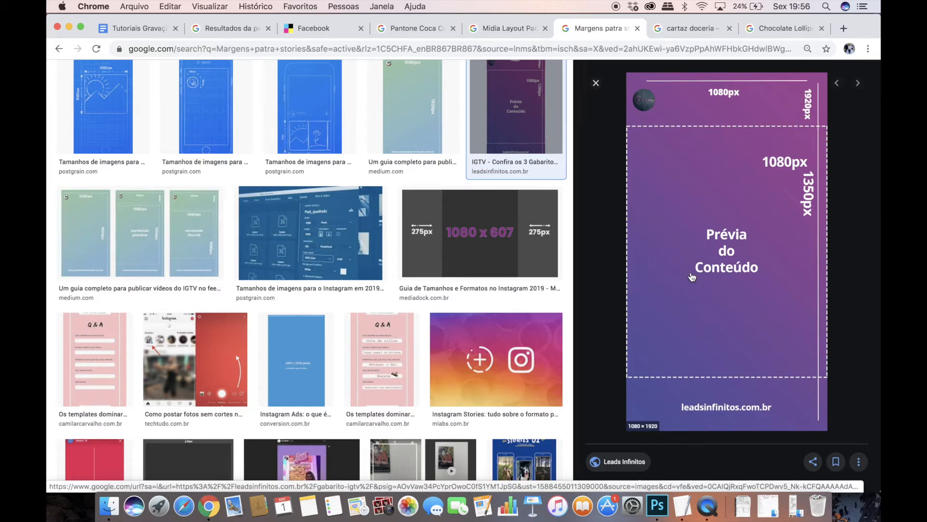
Browse the "cartaz doceria" image results for confectionery poster references
{"action": "left_click", "coordinate": [676, 31]}
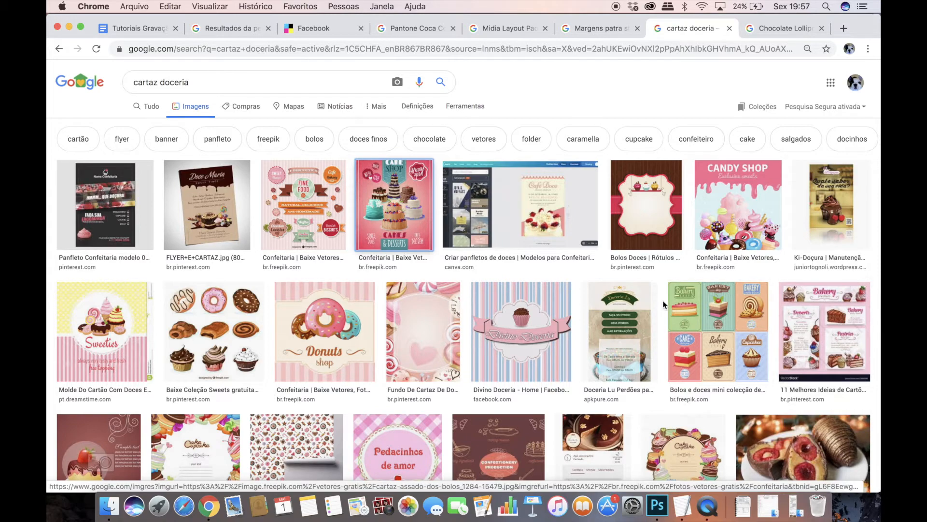
{"action": "scroll", "coordinate": [657, 268], "scroll_direction": "down", "scroll_amount": 5}
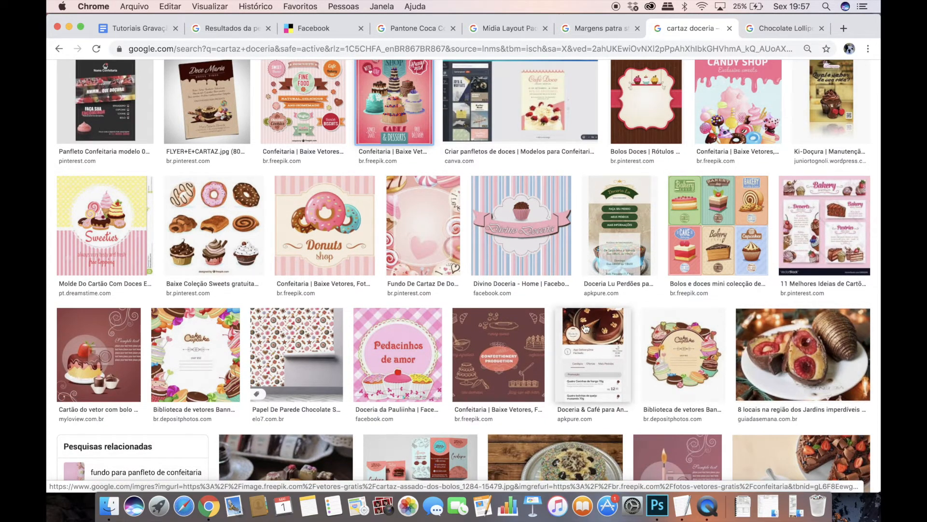
{"action": "scroll", "coordinate": [465, 193], "scroll_direction": "up", "scroll_amount": 5}
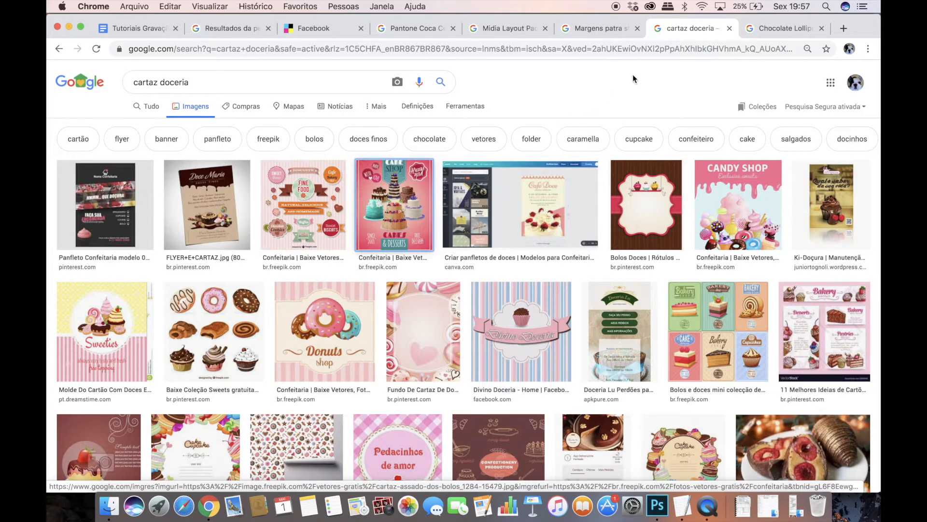
Browse the "Chocolate Lollipops" image results and review the banner copy below the lesson outline
{"action": "left_click", "coordinate": [759, 27]}
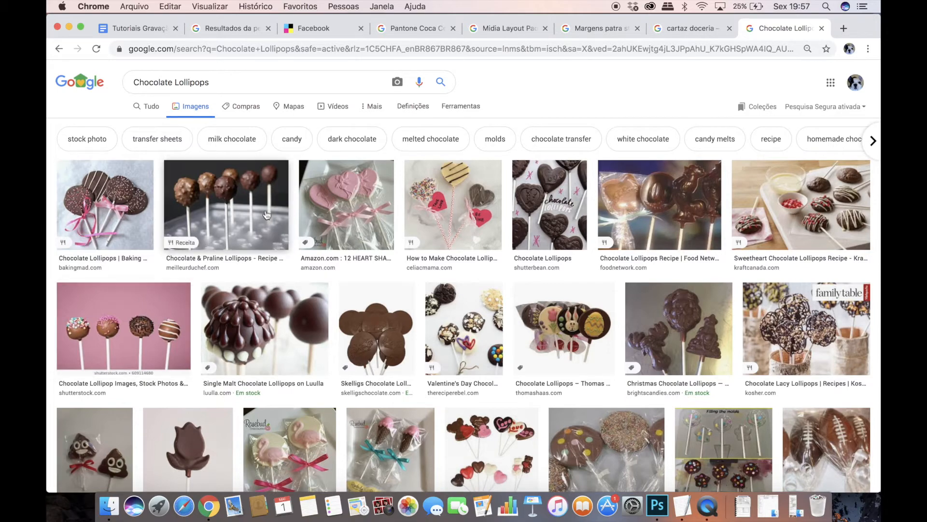
{"action": "scroll", "coordinate": [730, 308], "scroll_direction": "down", "scroll_amount": 3}
{"action": "scroll", "coordinate": [730, 308], "scroll_direction": "down", "scroll_amount": 3}
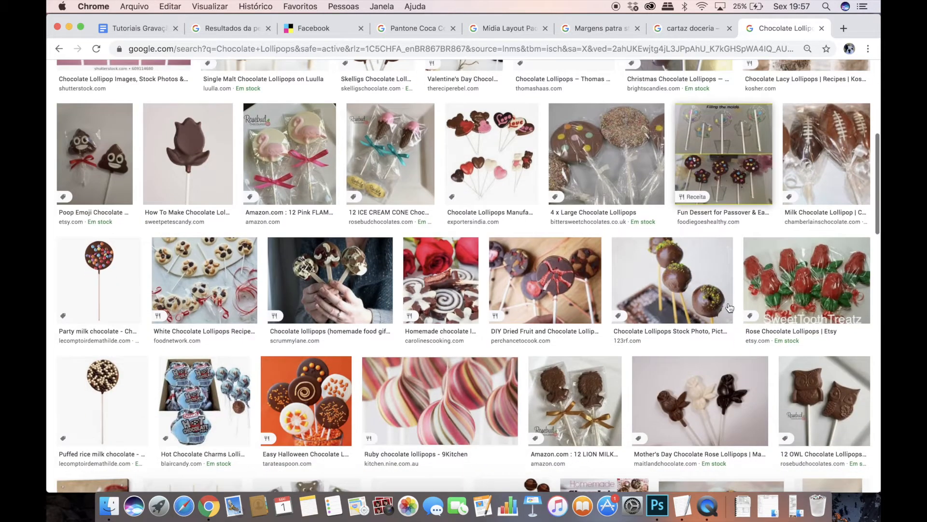
{"action": "scroll", "coordinate": [424, 408], "scroll_direction": "down", "scroll_amount": 1}
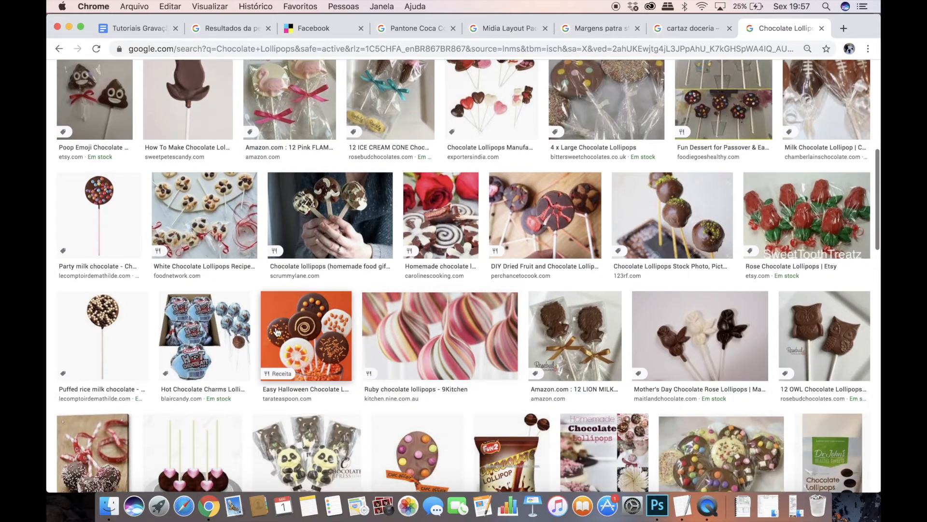
{"action": "scroll", "coordinate": [263, 360], "scroll_direction": "down", "scroll_amount": 3}
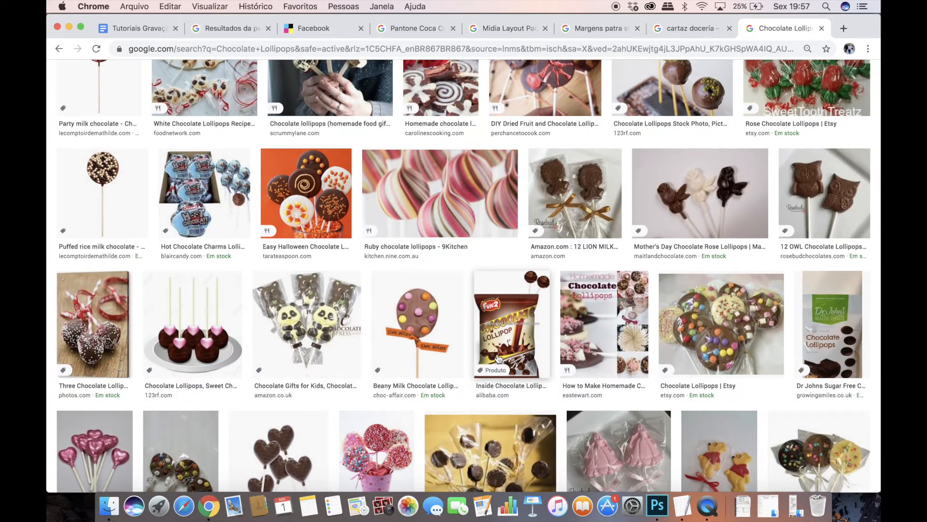
{"action": "scroll", "coordinate": [270, 339], "scroll_direction": "up", "scroll_amount": 10}
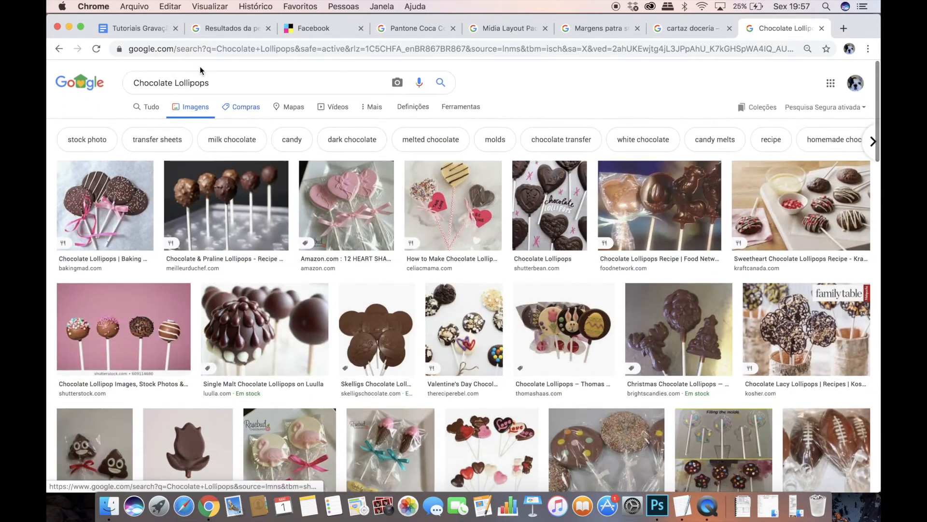
{"action": "left_click", "coordinate": [145, 28]}
{"action": "scroll", "coordinate": [418, 398], "scroll_direction": "down", "scroll_amount": 5}
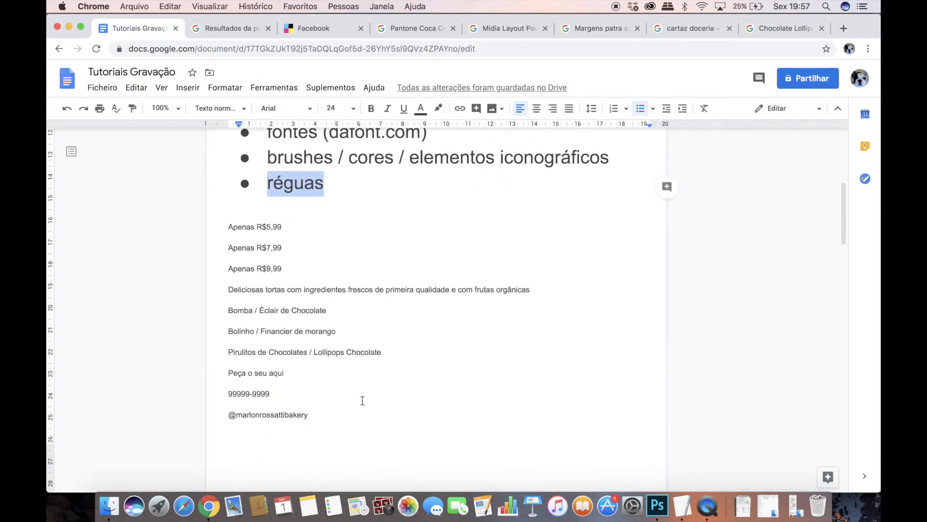
Switch to Photoshop and start a new document named "banner impresso"
{"action": "left_click", "coordinate": [658, 505]}
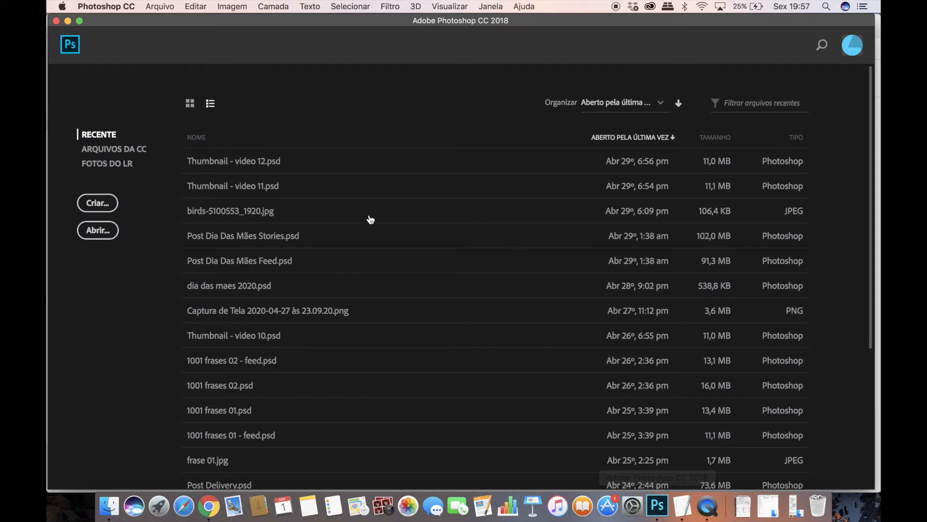
{"action": "left_click", "coordinate": [99, 204]}
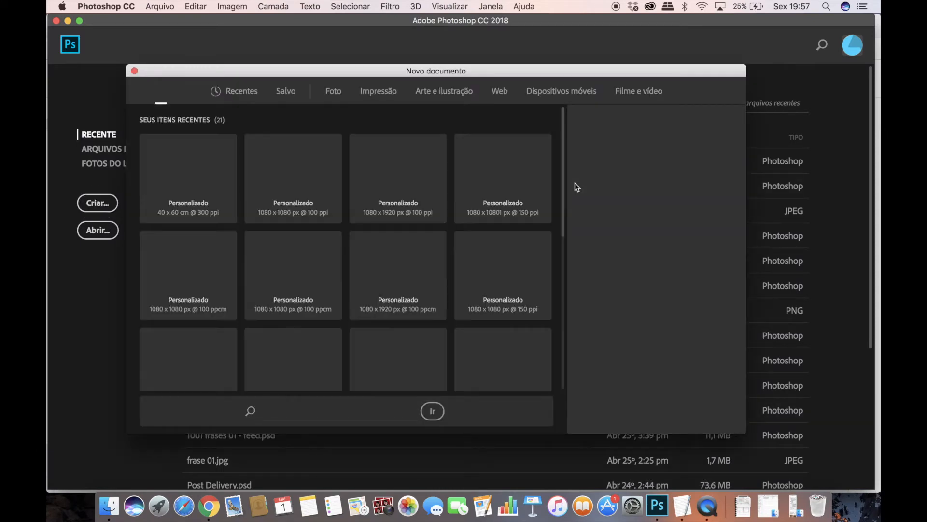
{"action": "left_click", "coordinate": [599, 175]}
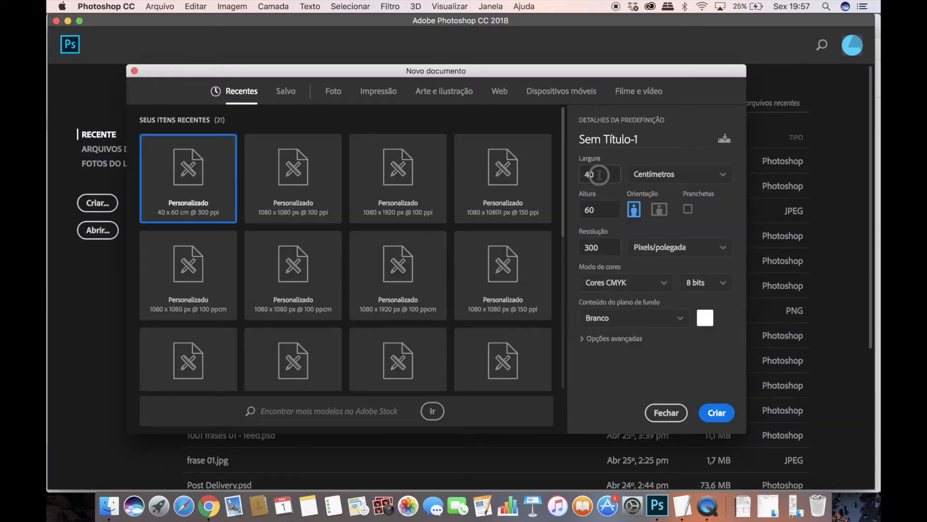
{"action": "left_click", "coordinate": [602, 145]}
{"action": "type", "text": "ban"}
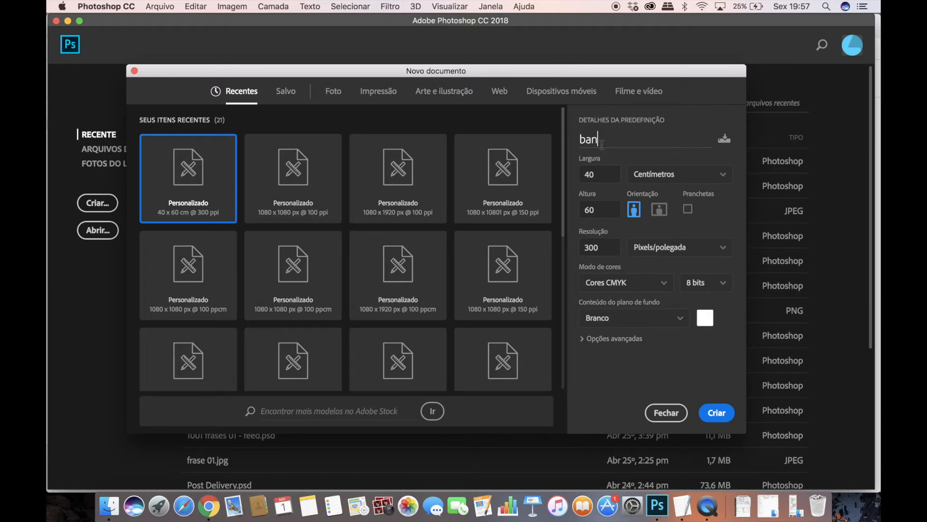
{"action": "type", "text": "ner impresso"}
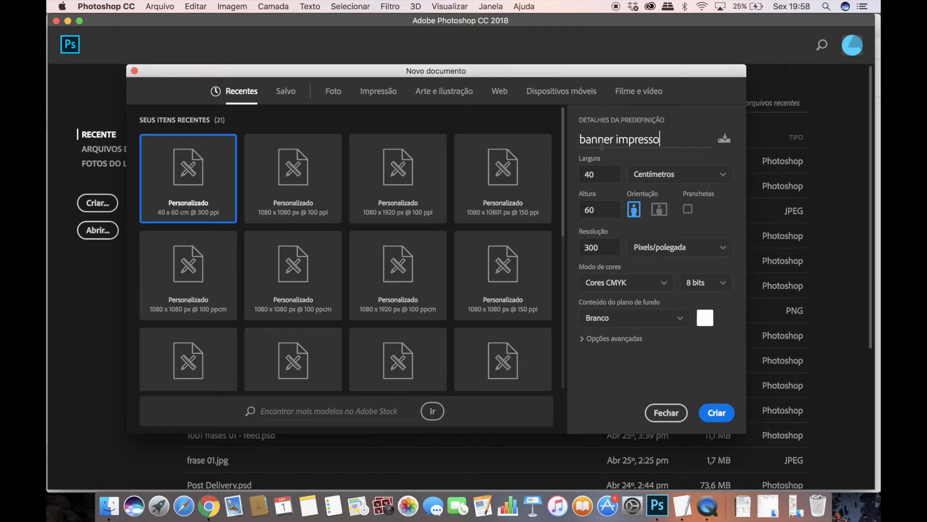
Create the print banner document at 40 x 60 cm, 300 pixels per inch, in CMYK colour
{"action": "left_click", "coordinate": [615, 174]}
{"action": "left_click", "coordinate": [602, 208]}
{"action": "key", "text": "Tab"}
{"action": "left_click", "coordinate": [616, 282]}
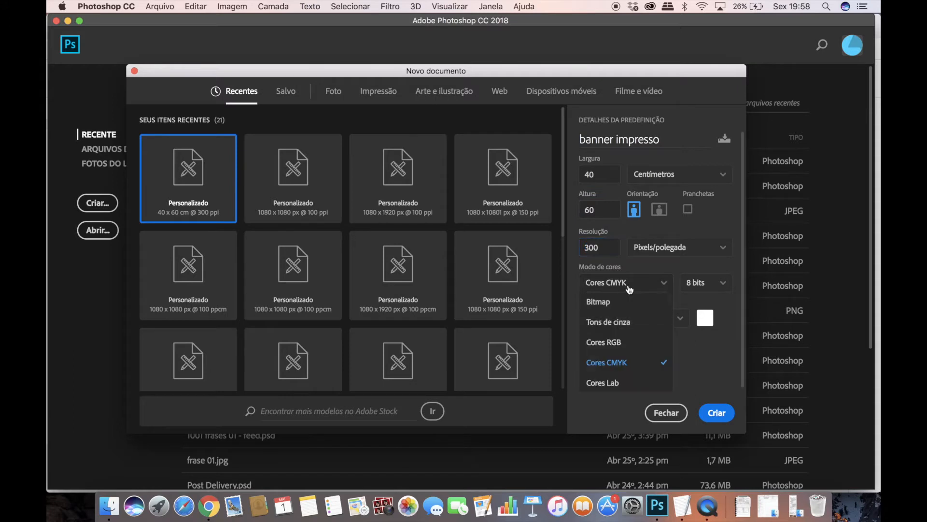
{"action": "left_click", "coordinate": [617, 284]}
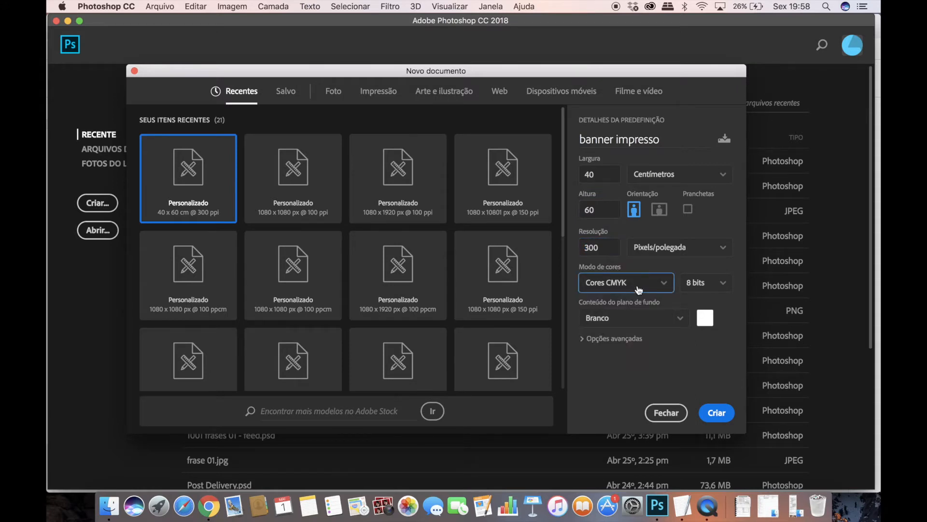
{"action": "left_click", "coordinate": [718, 415]}
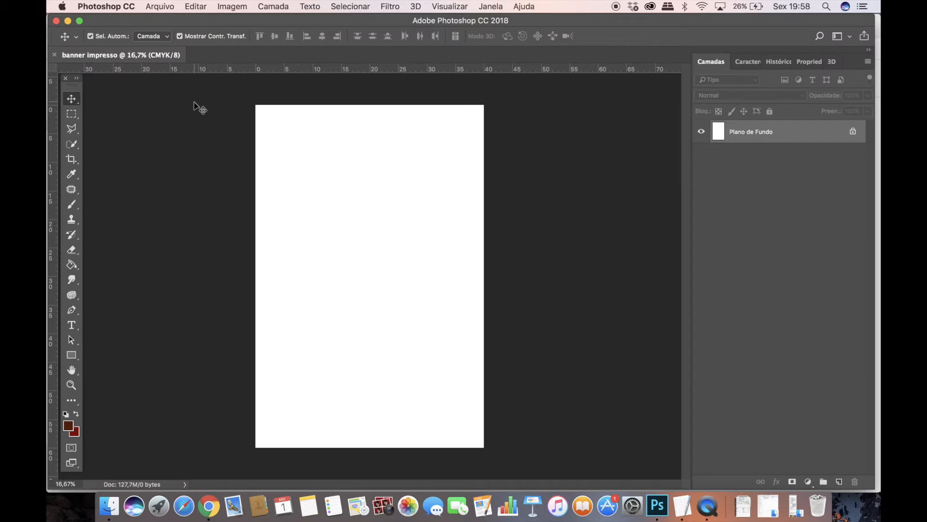
Start another new document named "feed" with a size of 1080 x 1080 pixels
{"action": "left_click", "coordinate": [152, 6]}
{"action": "left_click", "coordinate": [159, 21]}
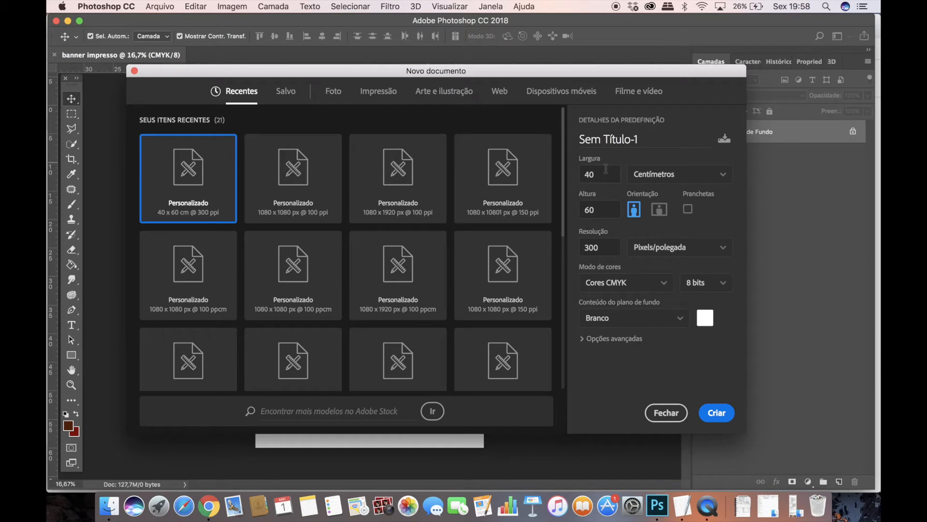
{"action": "triple_click", "coordinate": [607, 140]}
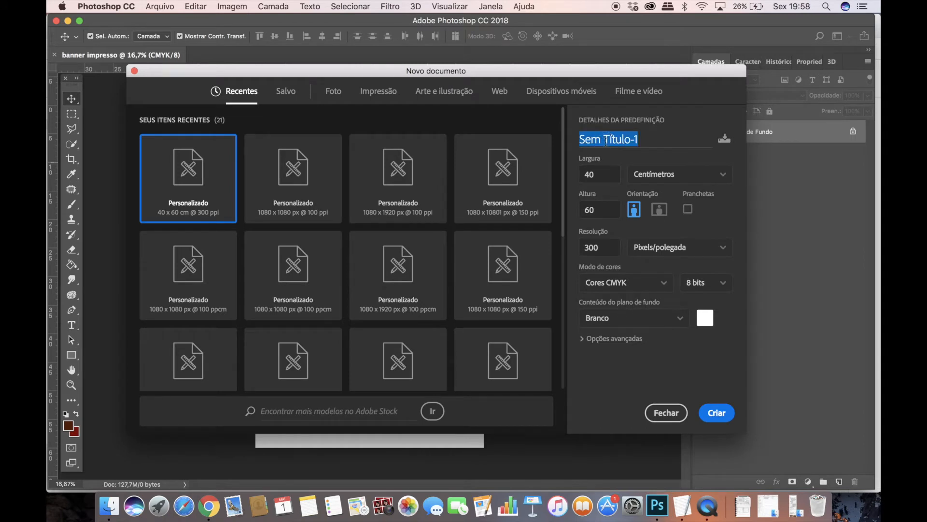
{"action": "type", "text": "feed"}
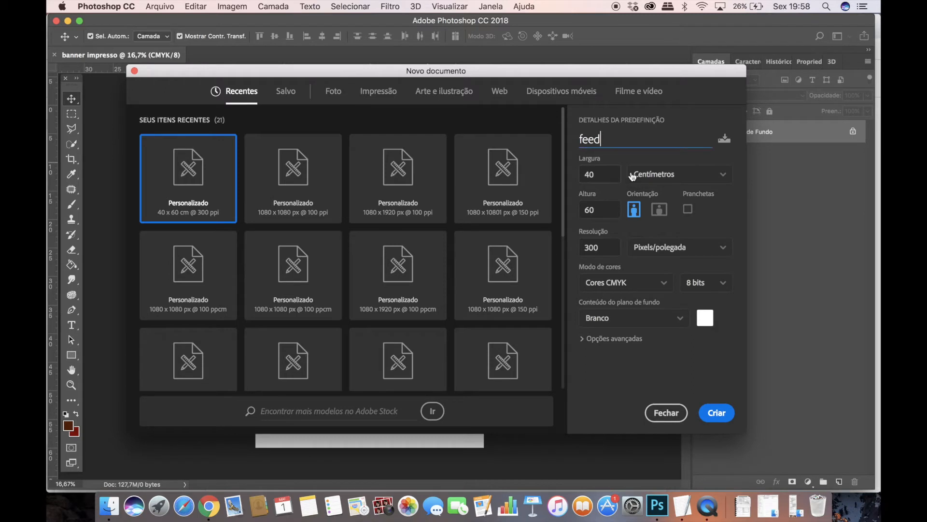
{"action": "left_click", "coordinate": [648, 175]}
{"action": "left_click", "coordinate": [664, 195]}
{"action": "left_click_drag", "start_coordinate": [607, 175], "coordinate": [543, 167]}
{"action": "type", "text": "1080"}
{"action": "key", "text": "Tab"}
{"action": "type", "text": "1080"}
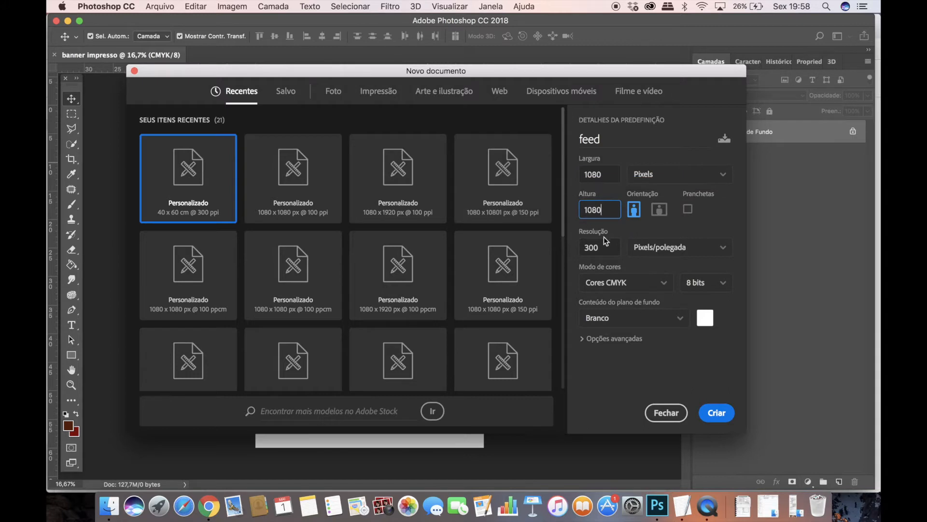
Set the feed document's resolution to 100 pixels per inch
{"action": "key", "text": "Tab"}
{"action": "type", "text": "100"}
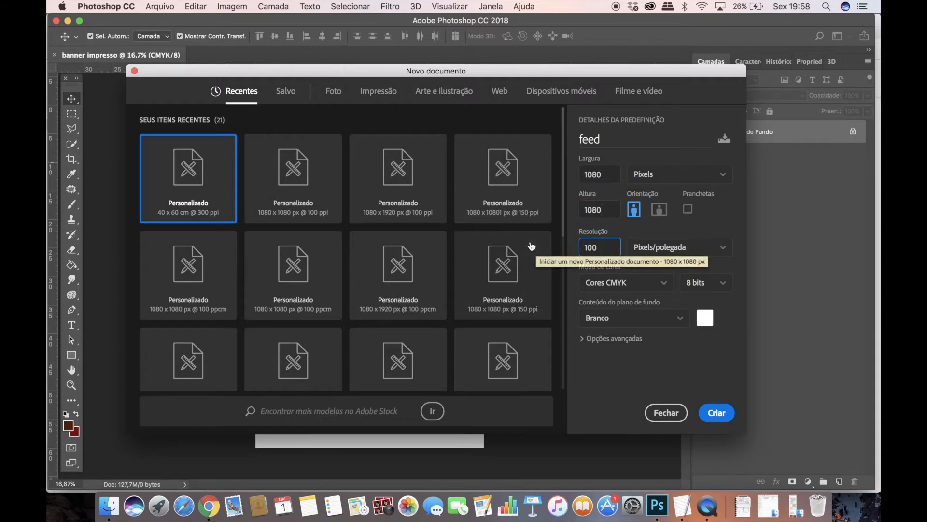
{"action": "key", "text": "Tab"}
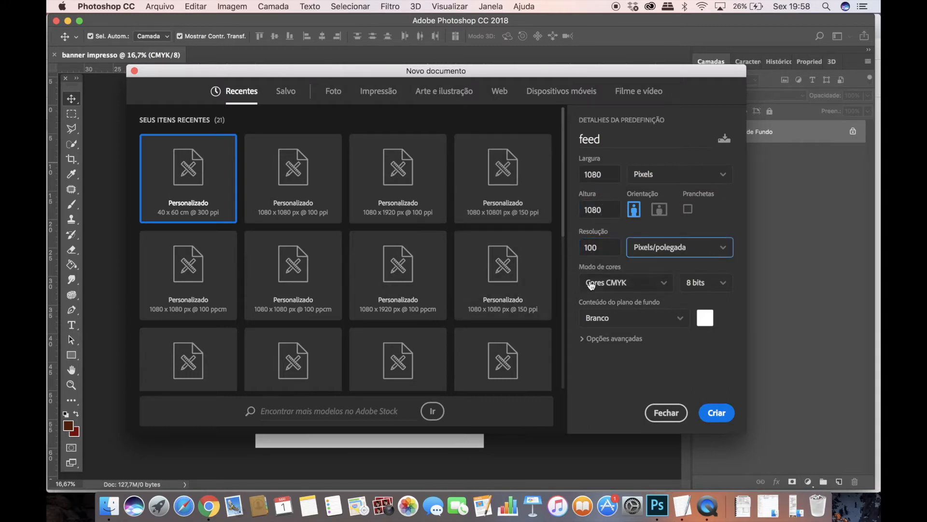
{"action": "double_click", "coordinate": [586, 247]}
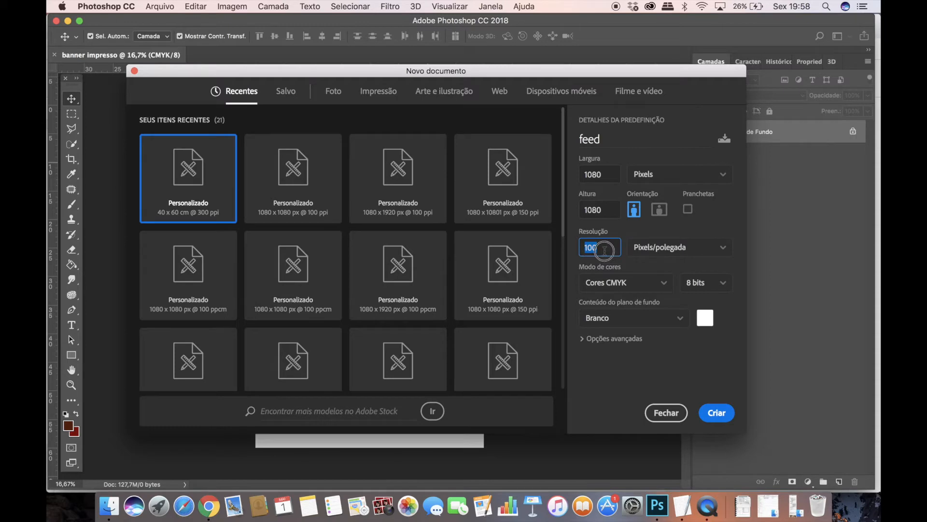
{"action": "left_click", "coordinate": [598, 247]}
{"action": "double_click", "coordinate": [596, 248]}
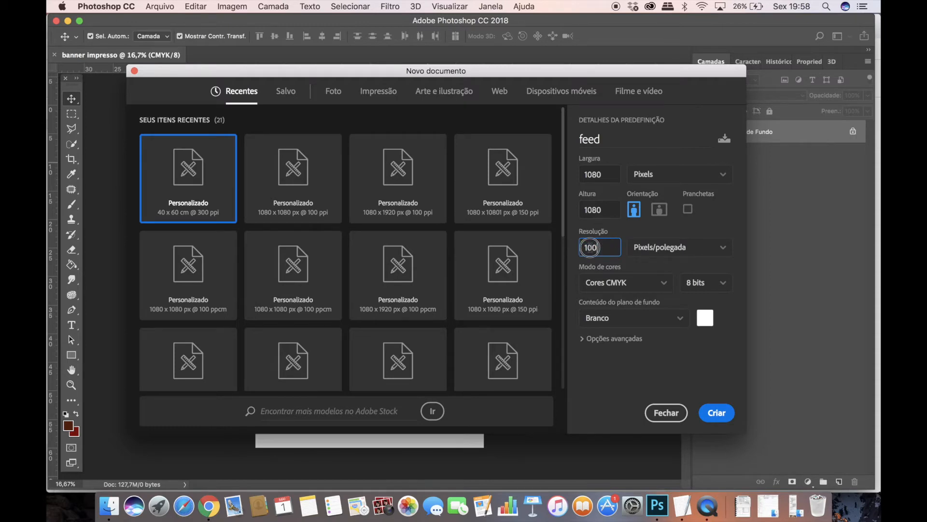
{"action": "left_click", "coordinate": [597, 247]}
{"action": "left_click_drag", "start_coordinate": [598, 247], "coordinate": [578, 249]}
Set the feed document's colour mode to RGB and create it
{"action": "left_click", "coordinate": [607, 284]}
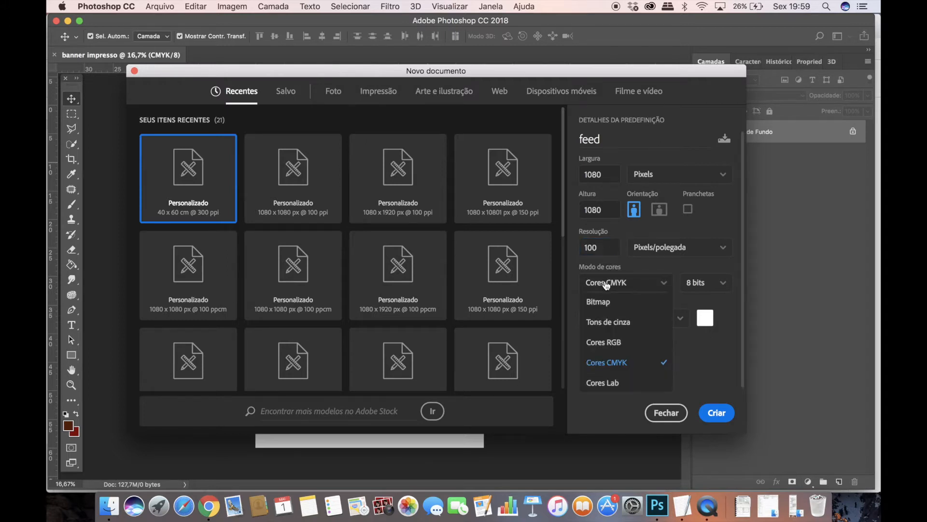
{"action": "left_click", "coordinate": [617, 342]}
{"action": "left_click", "coordinate": [716, 413]}
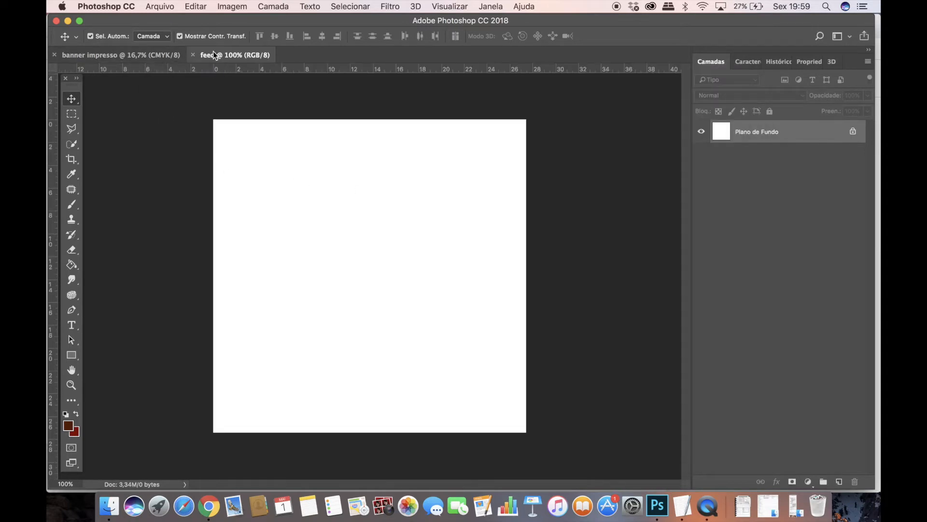
Create a third document of 1080 x 1920 pixels at 100 pixels per inch in RGB colour
{"action": "left_click", "coordinate": [159, 7]}
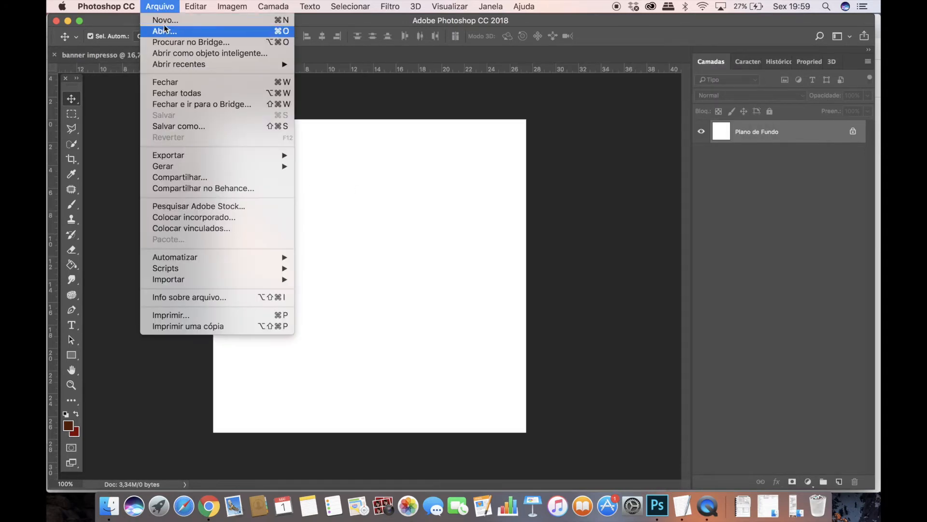
{"action": "left_click", "coordinate": [165, 20]}
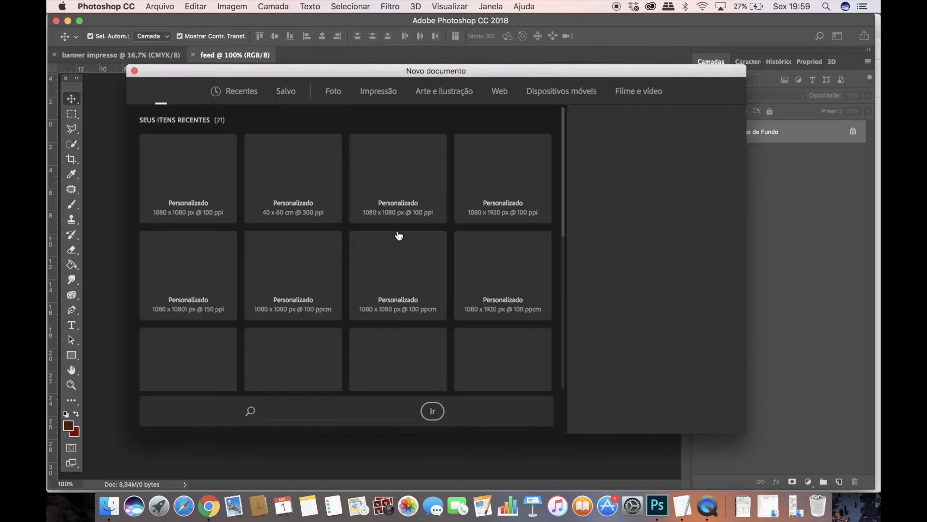
{"action": "double_click", "coordinate": [593, 209]}
{"action": "key", "text": "BackSpace"}
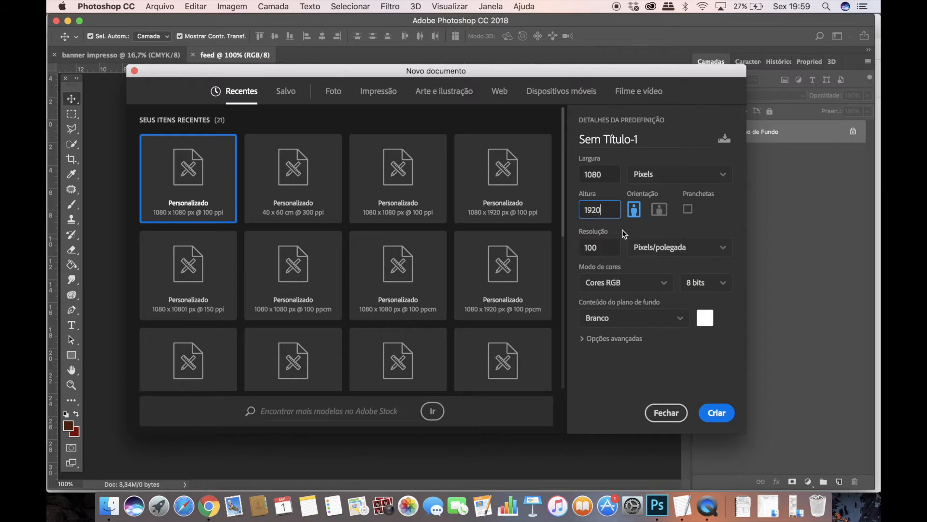
{"action": "left_click", "coordinate": [709, 414]}
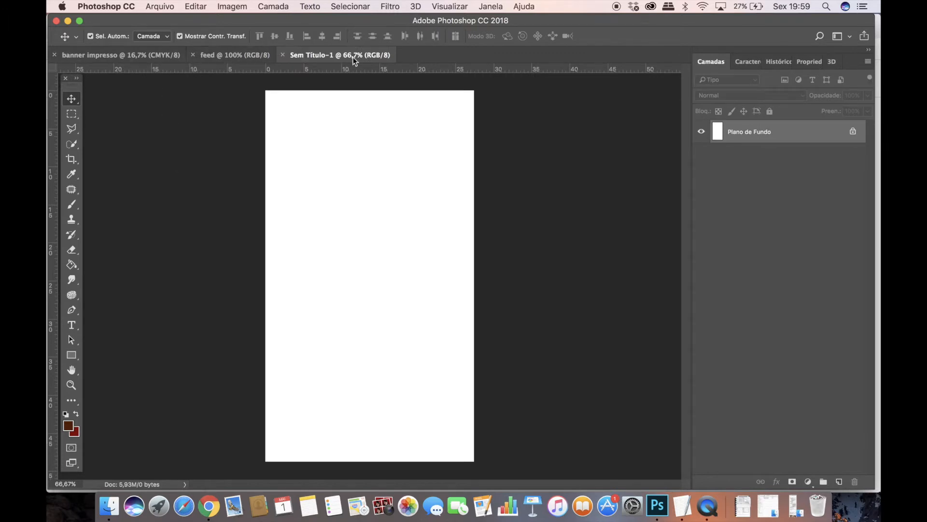
In the banner impresso document, start placing an embedded file and browse to Documentos > CANAL MAIS 1 DIA MAIS 1 APRENDIZADO > AULA 13
{"action": "left_click", "coordinate": [172, 6]}
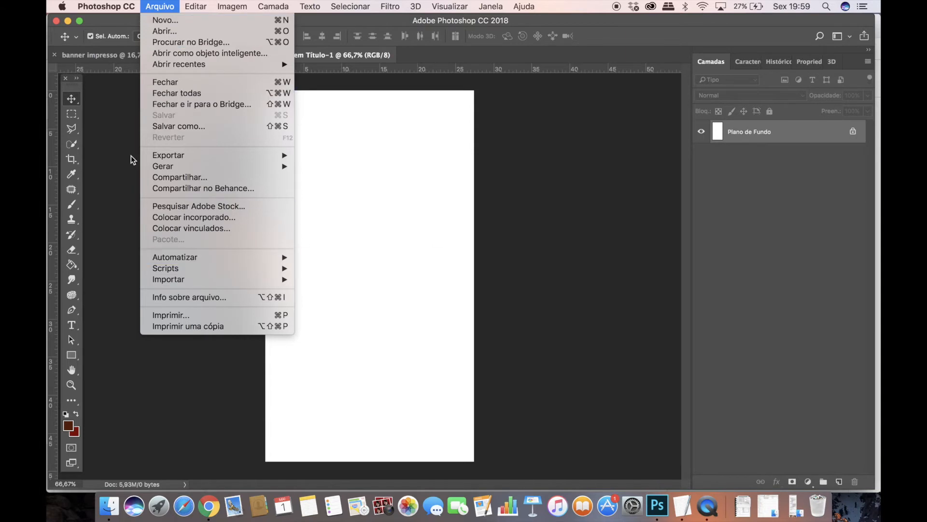
{"action": "left_click", "coordinate": [196, 101]}
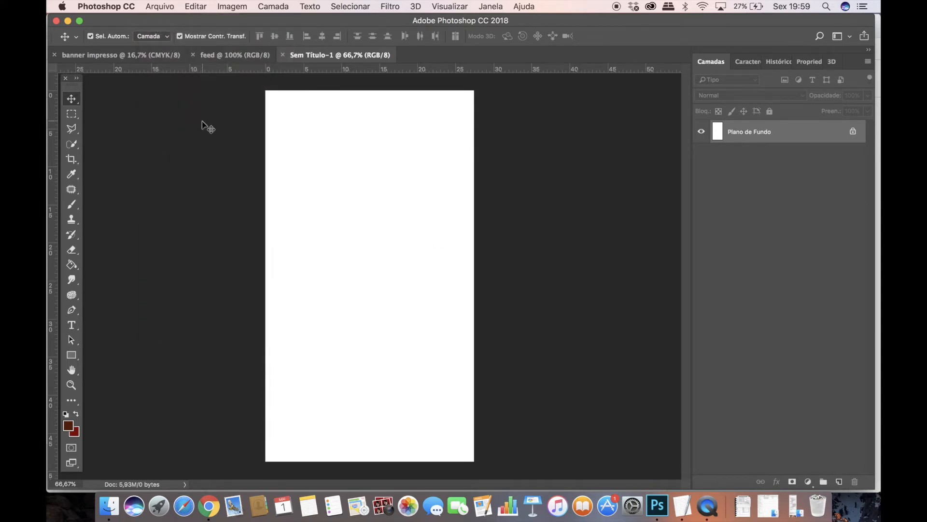
{"action": "left_click", "coordinate": [212, 55]}
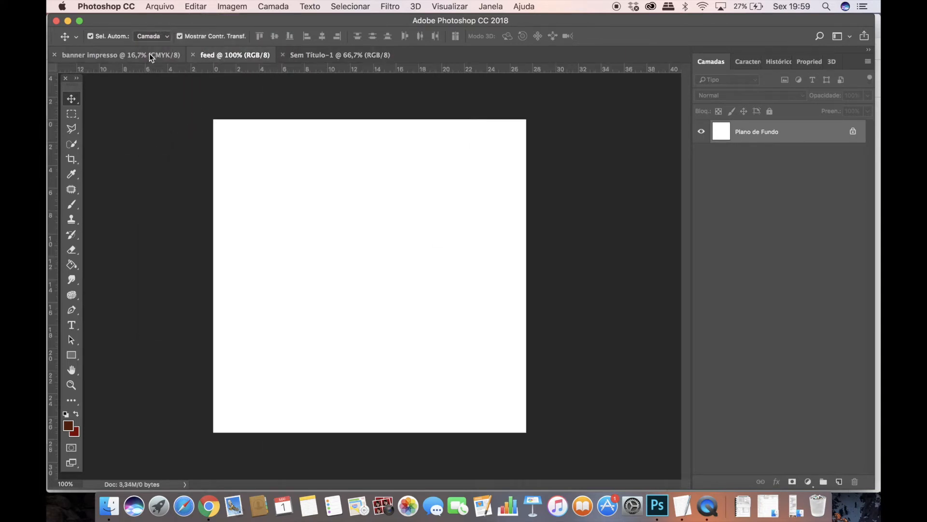
{"action": "left_click", "coordinate": [129, 54]}
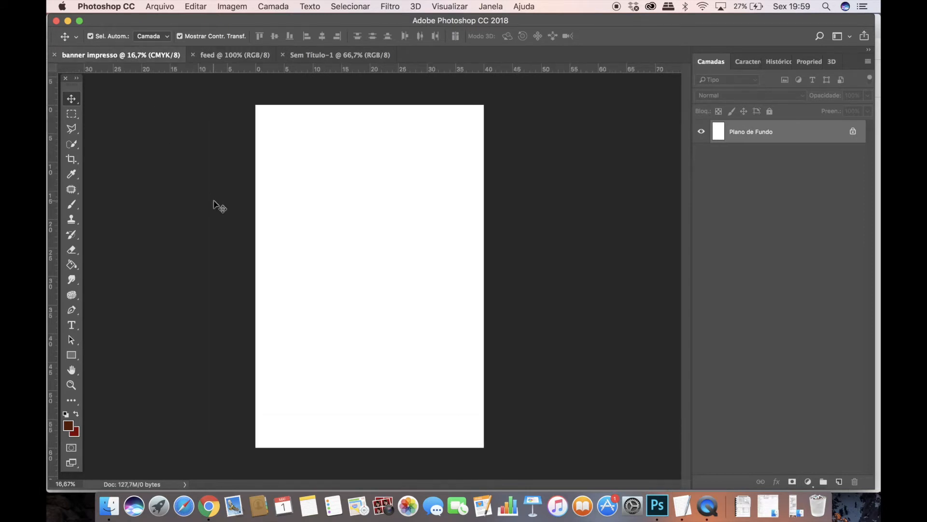
{"action": "left_click", "coordinate": [163, 6]}
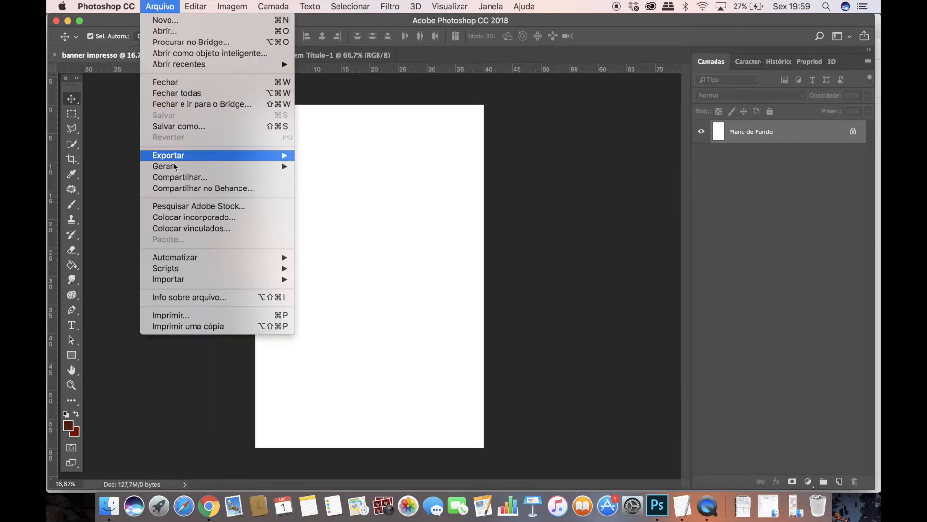
{"action": "left_click", "coordinate": [192, 217]}
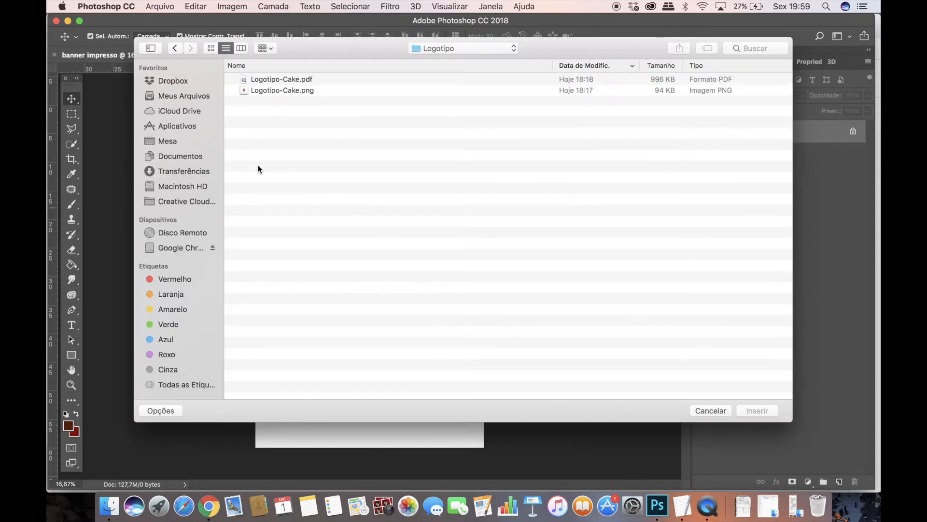
{"action": "left_click", "coordinate": [184, 155]}
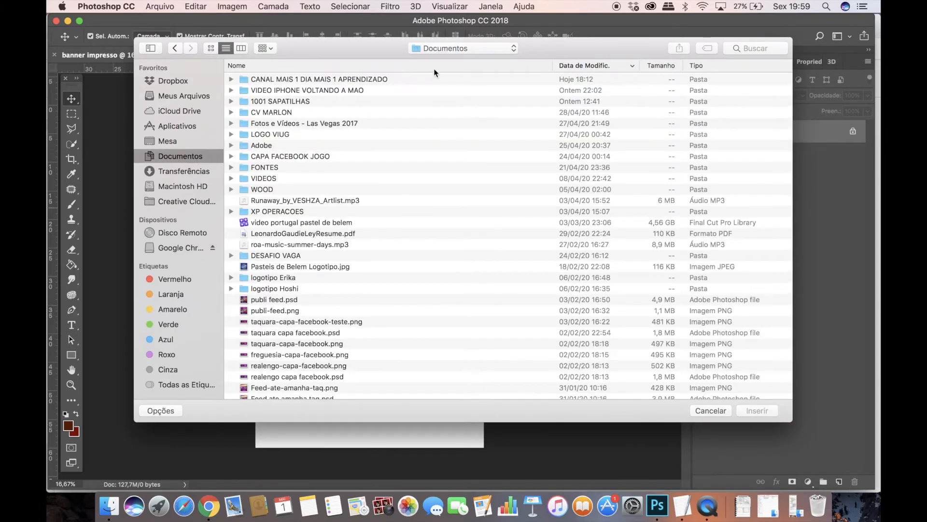
{"action": "double_click", "coordinate": [340, 80]}
{"action": "double_click", "coordinate": [263, 80]}
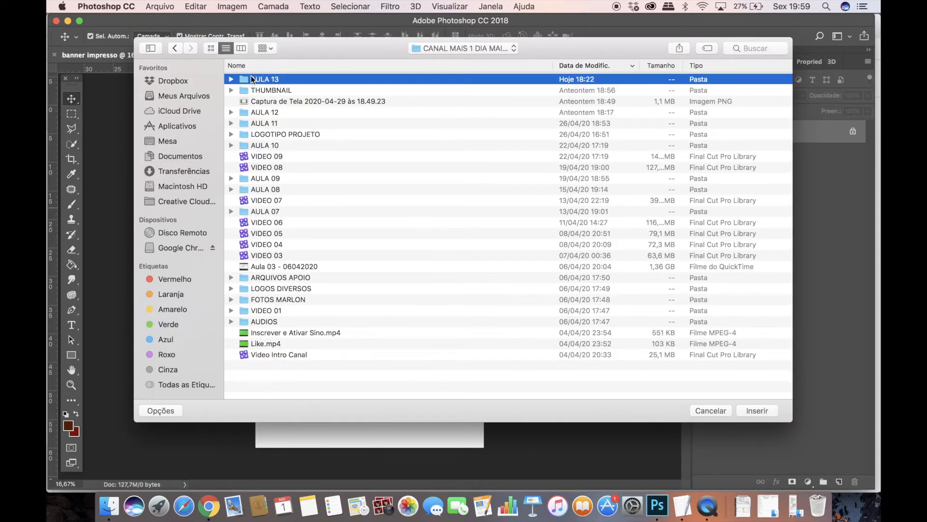
Preview the icon files and compare the PDF and PNG versions of the Logotipo-Cake logo
{"action": "left_click", "coordinate": [264, 79]}
{"action": "key", "text": "space"}
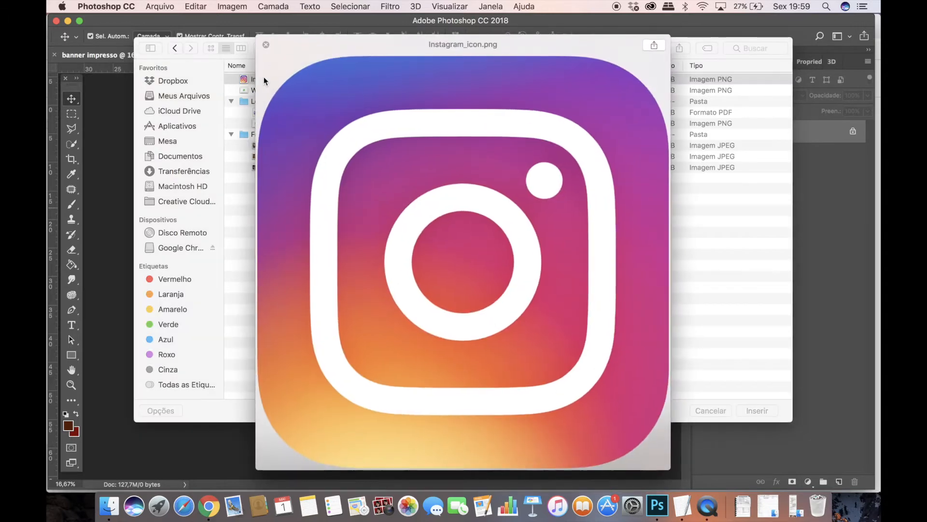
{"action": "key", "text": "Down"}
{"action": "key", "text": "Down"}
{"action": "key", "text": "Down"}
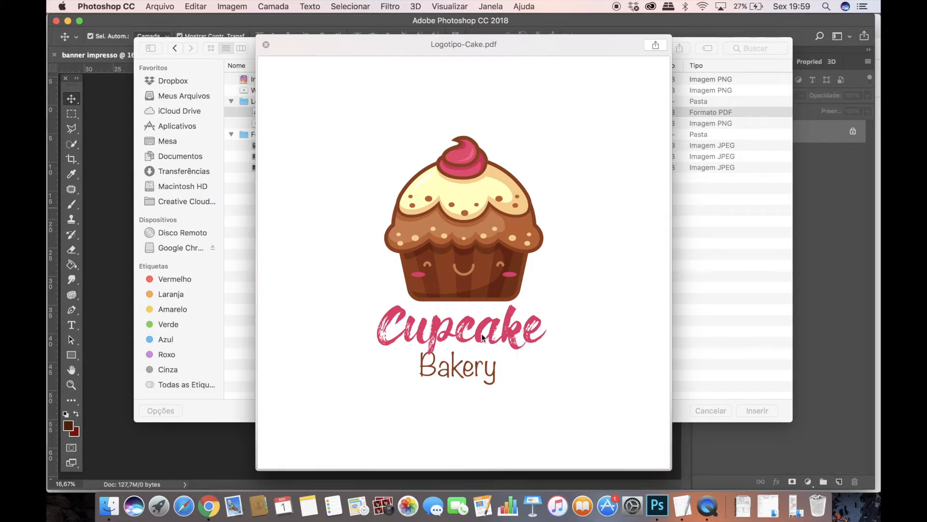
{"action": "key", "text": "space"}
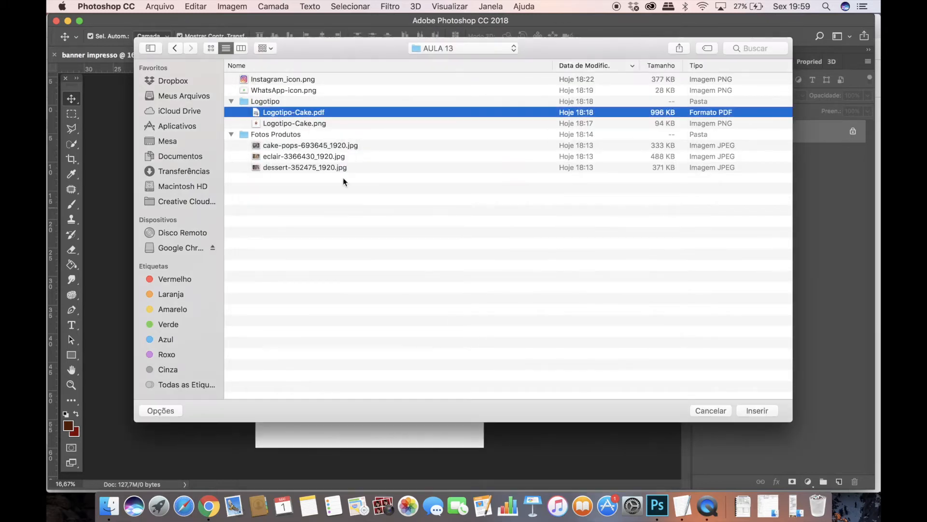
{"action": "left_click", "coordinate": [300, 122]}
{"action": "key", "text": "space"}
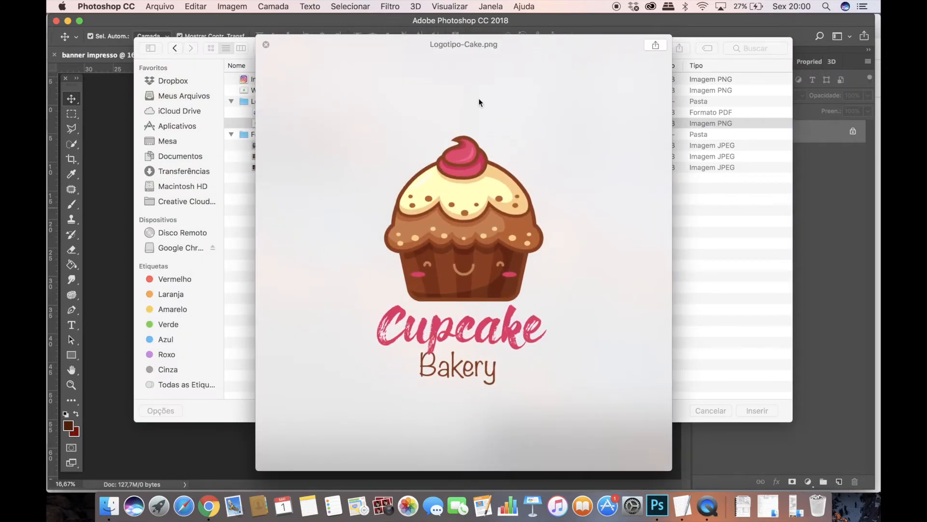
{"action": "key", "text": "Up"}
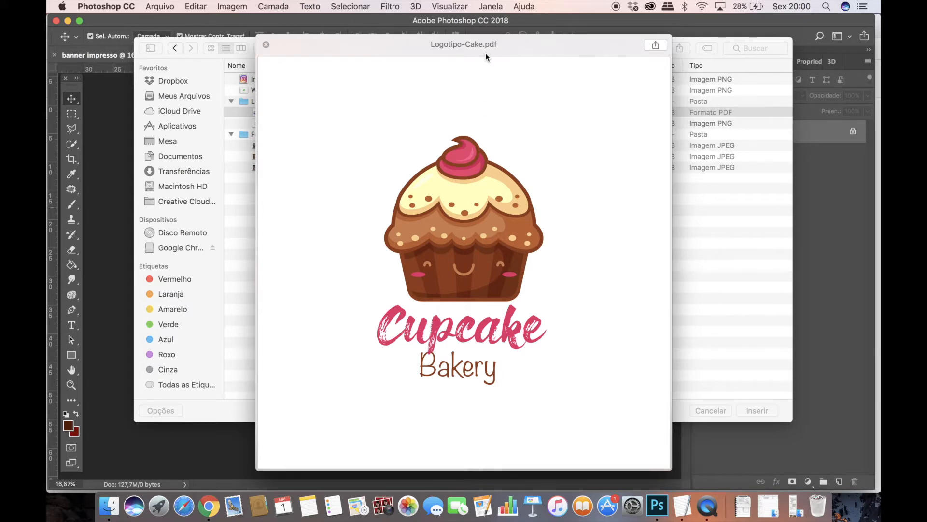
{"action": "key", "text": "Down"}
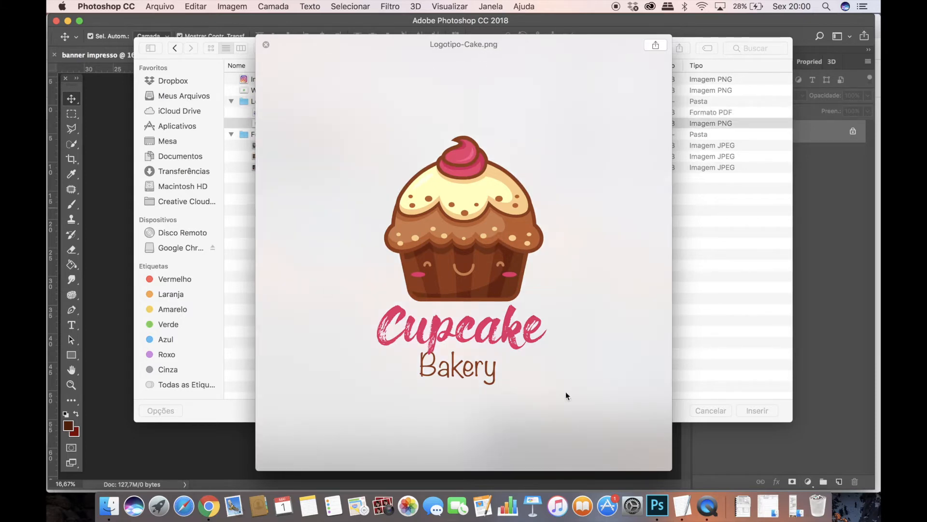
{"action": "key", "text": "space"}
Preview the cake-pops, eclair and dessert photos in the Fotos Produtos folder
{"action": "left_click", "coordinate": [274, 145]}
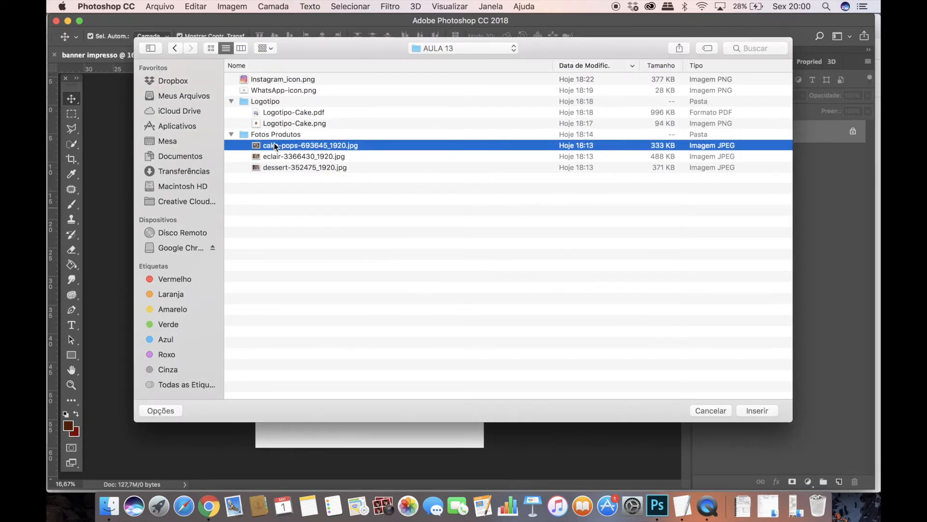
{"action": "key", "text": "space"}
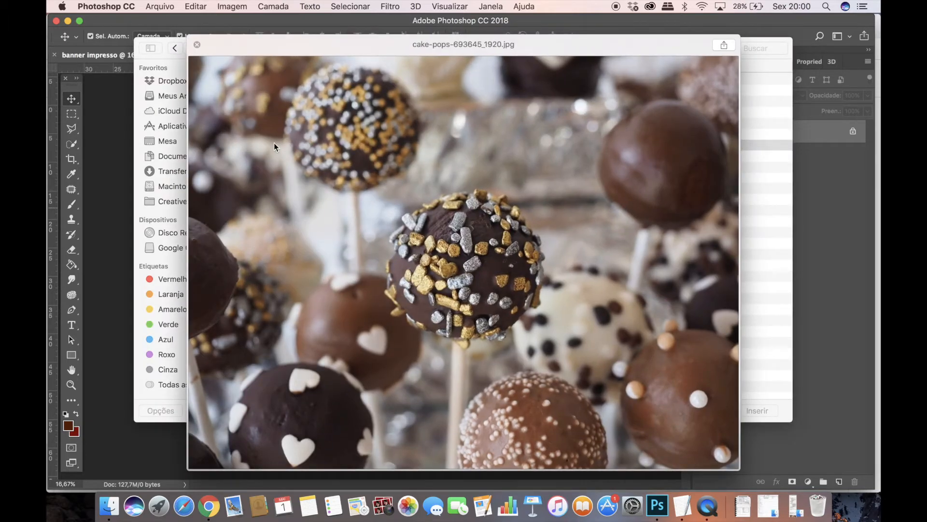
{"action": "key", "text": "Down"}
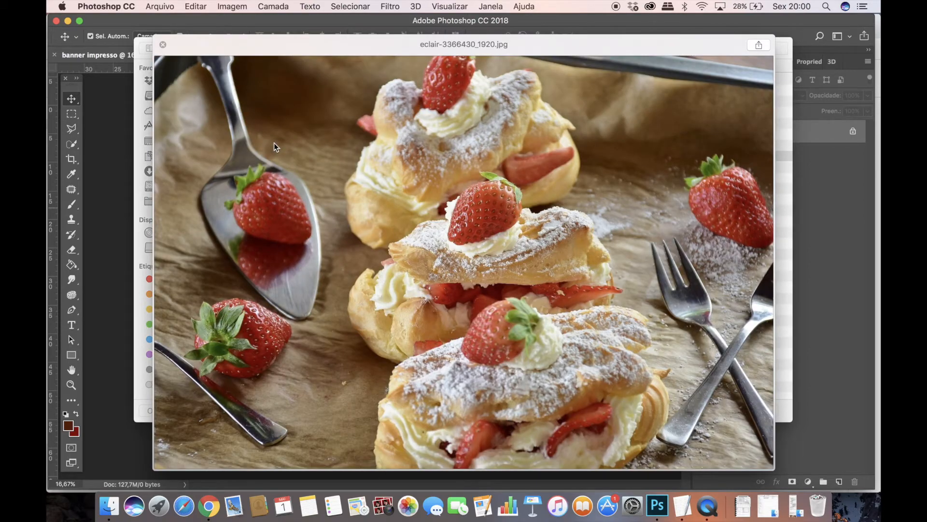
{"action": "key", "text": "Down"}
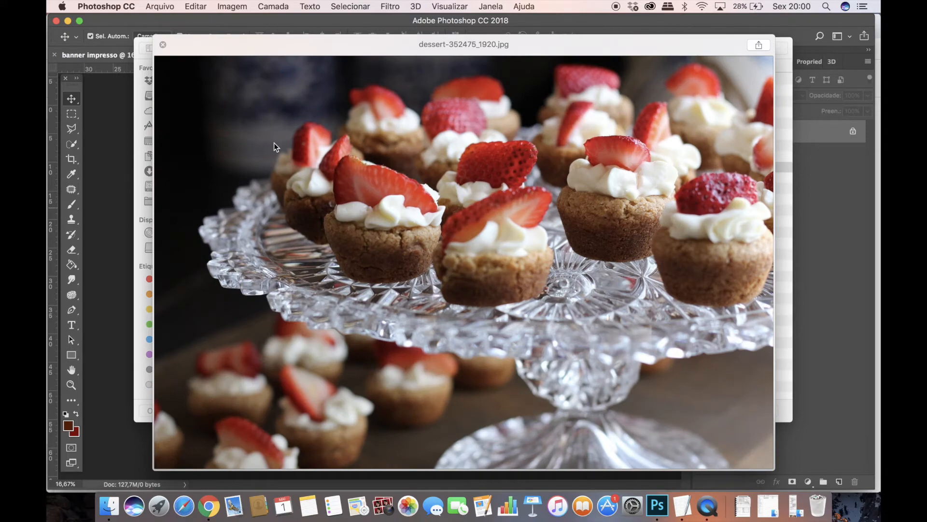
{"action": "key", "text": "space"}
Place eclair-3366430_1920.jpg in the print banner and enlarge it to about 593% so it covers the whole canvas
{"action": "left_click", "coordinate": [299, 157]}
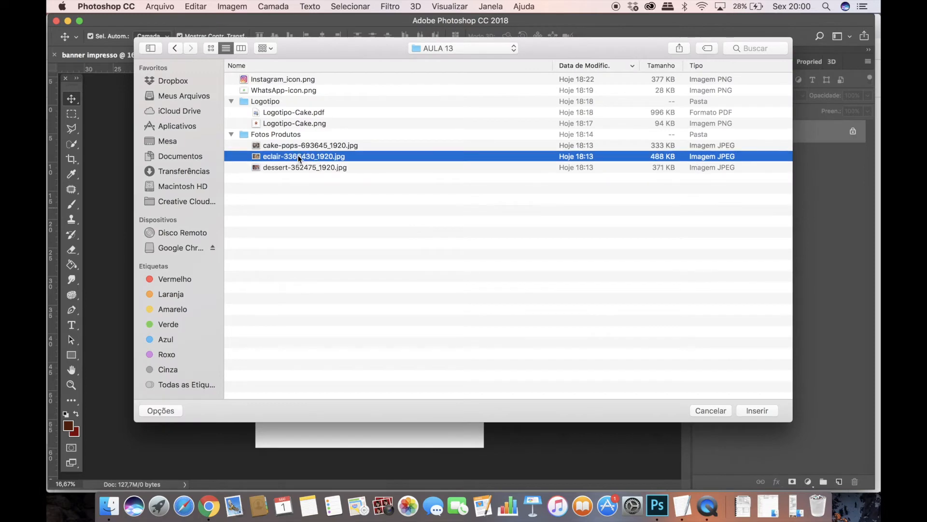
{"action": "key", "text": "Return"}
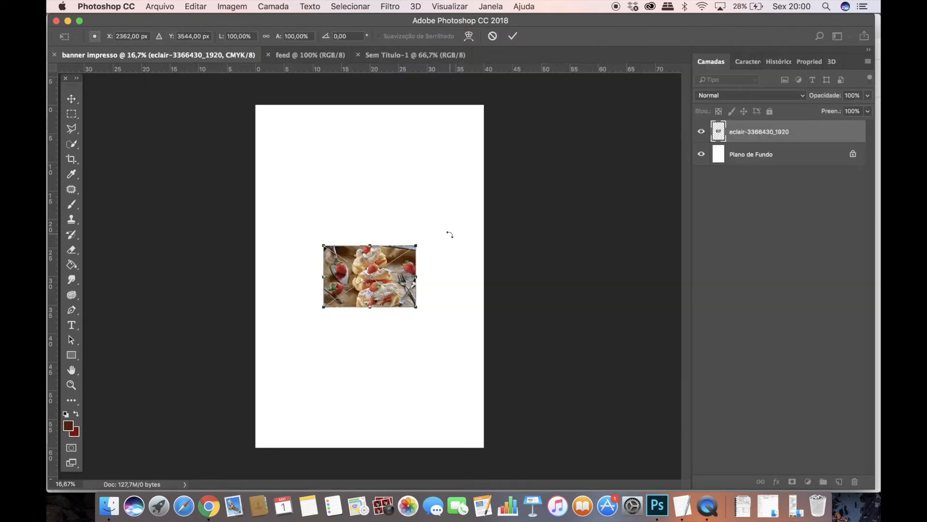
{"action": "left_click_drag", "start_coordinate": [319, 243], "coordinate": [115, 40]}
{"action": "left_click_drag", "start_coordinate": [415, 306], "coordinate": [622, 491]}
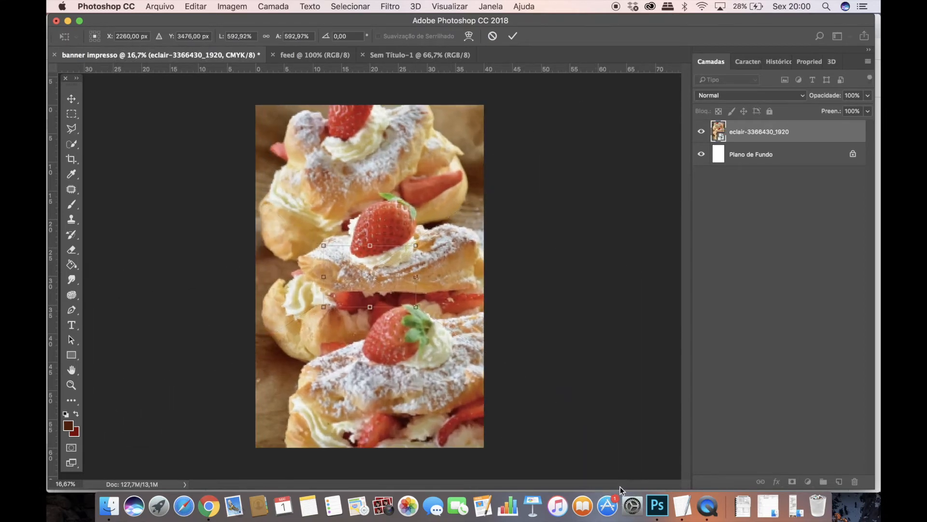
{"action": "key", "text": "Return"}
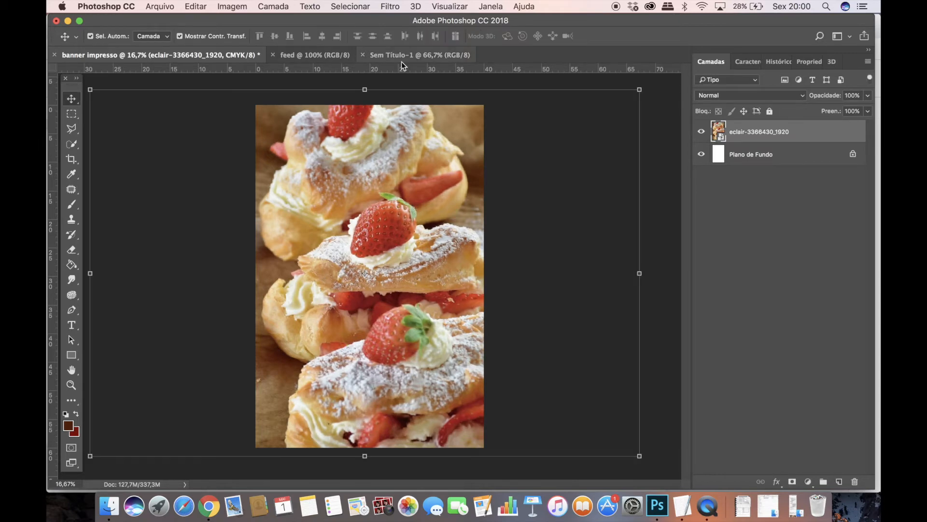
Place eclair-3366430_1920.jpg as an embedded image in the 1080 x 1920 document and enlarge it to cover the whole canvas
{"action": "left_click", "coordinate": [420, 54]}
{"action": "left_click", "coordinate": [158, 6]}
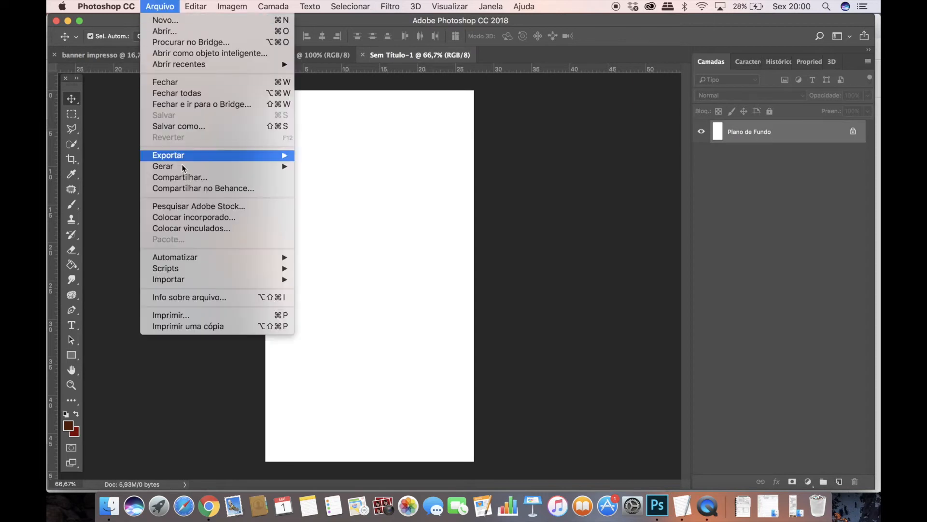
{"action": "left_click", "coordinate": [208, 215]}
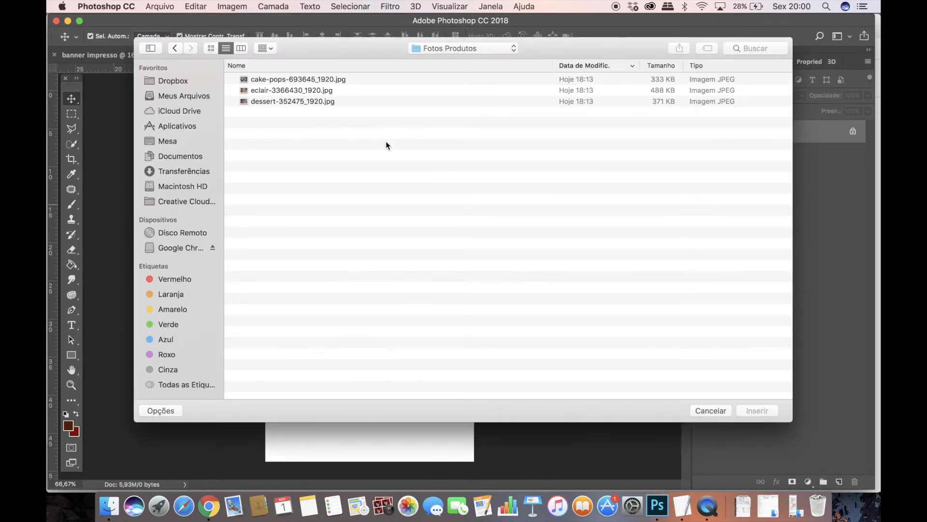
{"action": "left_click", "coordinate": [278, 90]}
{"action": "key", "text": "Return"}
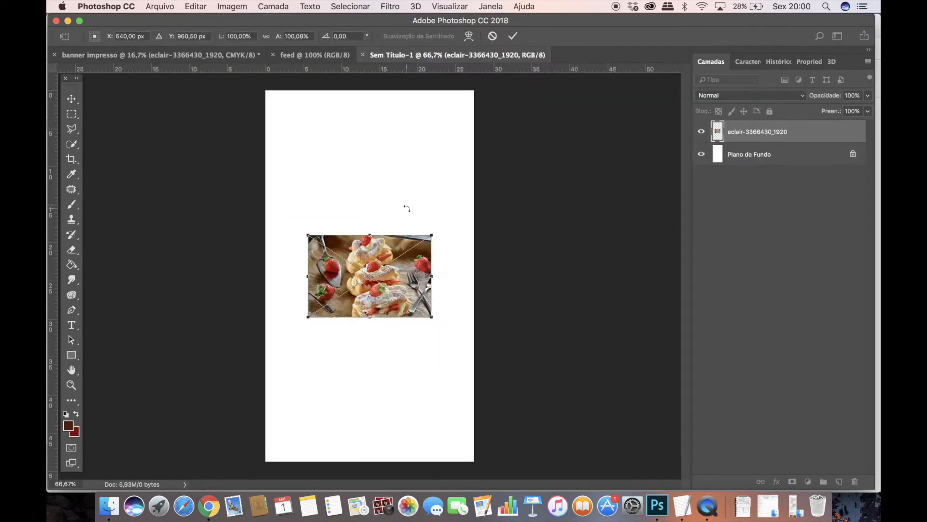
{"action": "left_click_drag", "start_coordinate": [309, 234], "coordinate": [96, 48]}
{"action": "left_click_drag", "start_coordinate": [429, 318], "coordinate": [657, 468]}
{"action": "key", "text": "Return"}
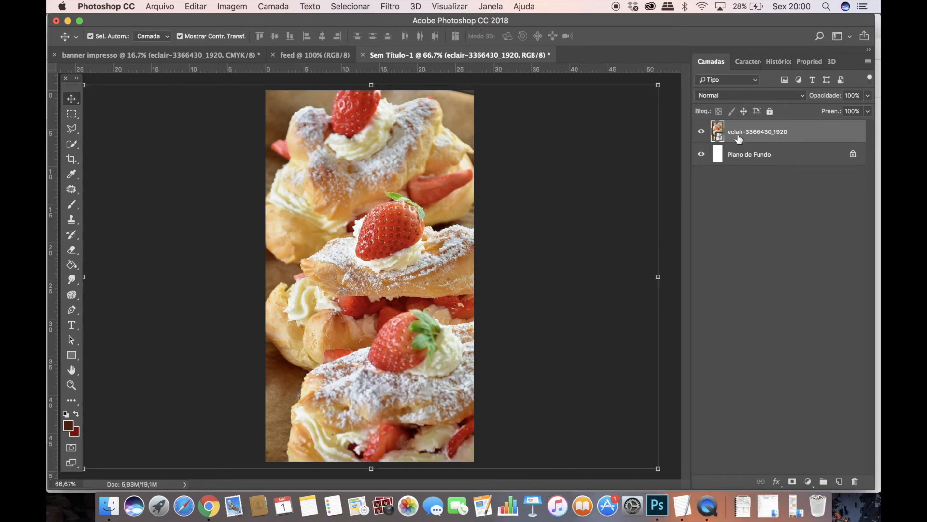
Delete the Plano de Fundo layer from the 1080 x 1920 document and shift the eclair photo slightly to the right
{"action": "left_click_drag", "start_coordinate": [750, 153], "coordinate": [854, 481]}
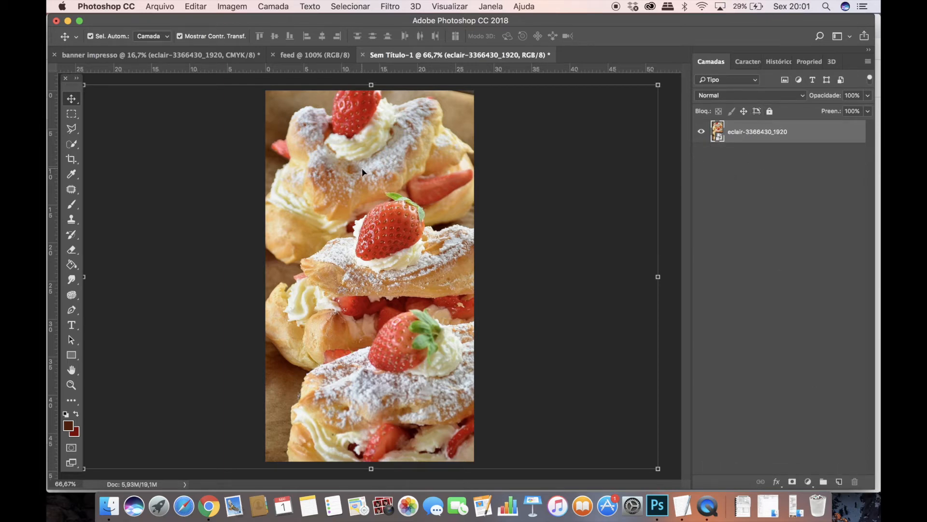
{"action": "left_click_drag", "start_coordinate": [317, 141], "coordinate": [338, 146]}
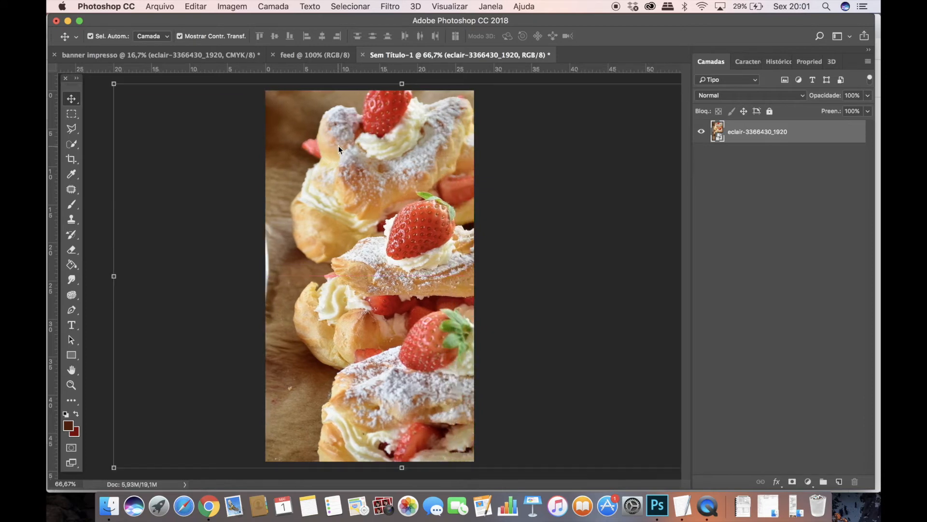
Try scaling the eclair photo down to roughly the canvas width, and undo the resize
{"action": "left_click_drag", "start_coordinate": [114, 84], "coordinate": [473, 321]}
{"action": "left_click_drag", "start_coordinate": [522, 353], "coordinate": [309, 244]}
{"action": "key", "text": "Return"}
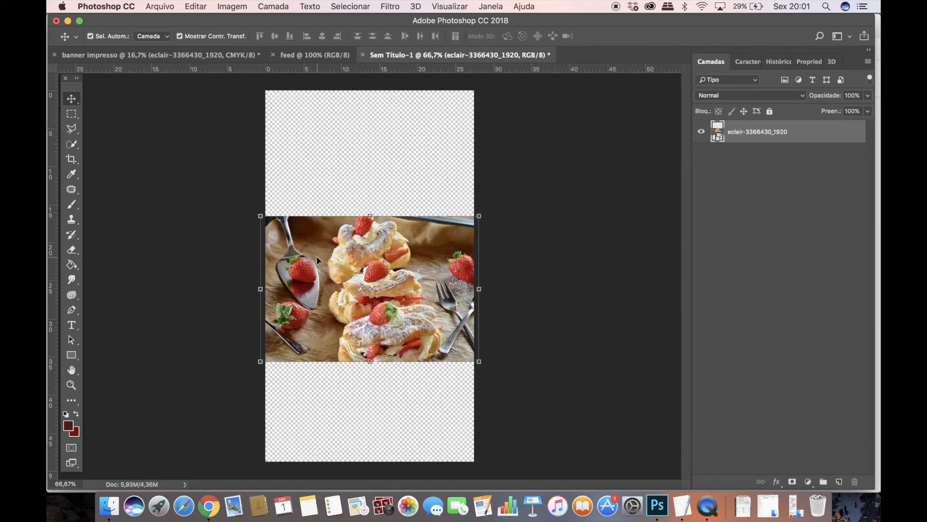
{"action": "key", "text": "super+z"}
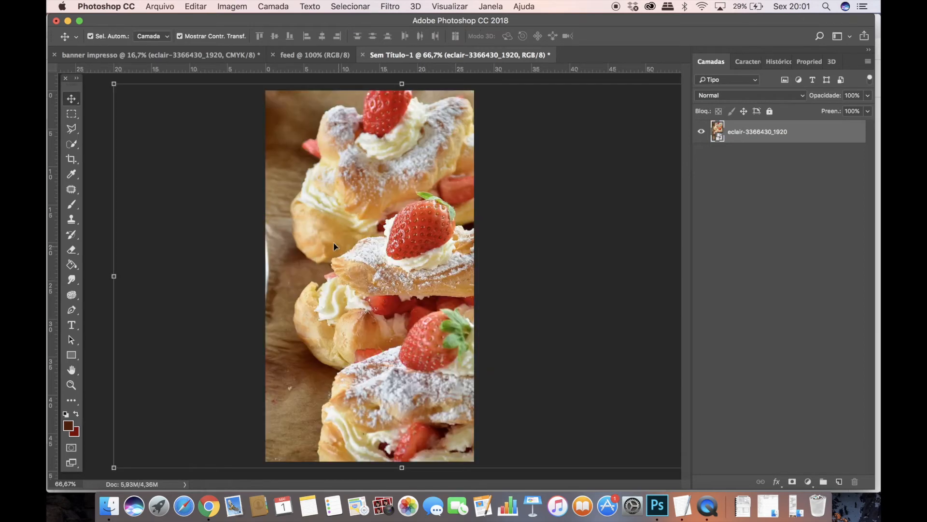
Move the eclair photo further right so the cake server on its left side comes into the canvas
{"action": "left_click_drag", "start_coordinate": [405, 184], "coordinate": [448, 190]}
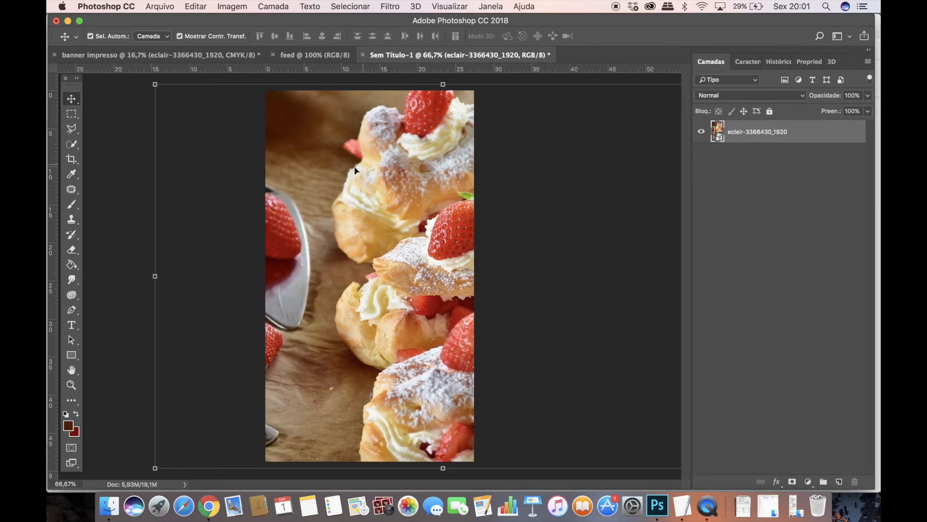
Add two horizontal ruler guides across the 1080 x 1920 canvas, one near its upper edge and one near its lower edge
{"action": "mouse_move", "coordinate": [366, 69]}
{"action": "left_mouse_down"}
{"action": "mouse_move", "coordinate": [365, 78]}
{"action": "mouse_move", "coordinate": [366, 70]}
{"action": "left_mouse_up"}
{"action": "left_click", "coordinate": [446, 5]}
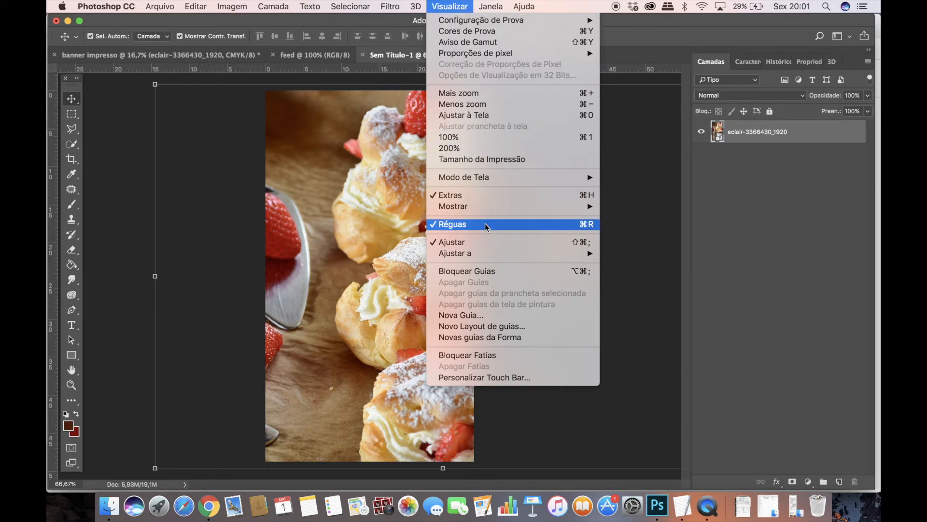
{"action": "left_click", "coordinate": [363, 149]}
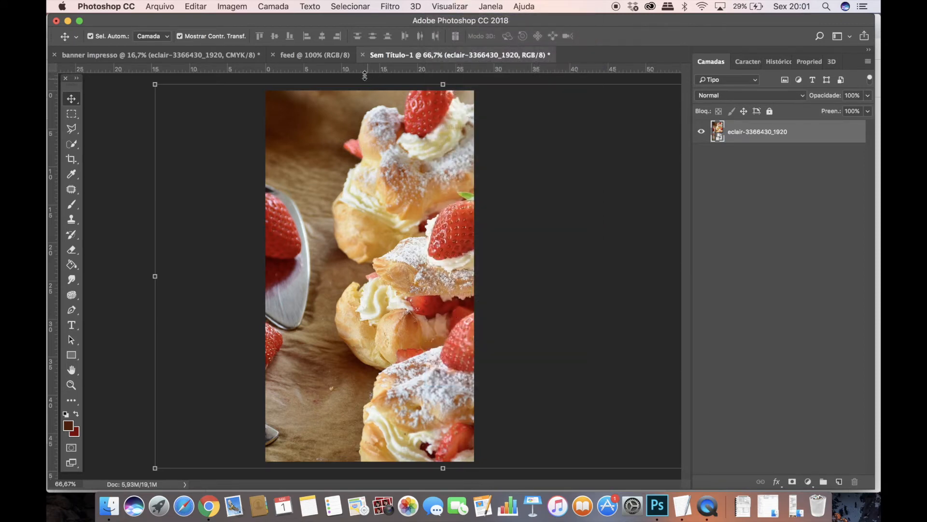
{"action": "left_click_drag", "start_coordinate": [366, 73], "coordinate": [371, 120]}
{"action": "left_click_drag", "start_coordinate": [379, 71], "coordinate": [368, 427]}
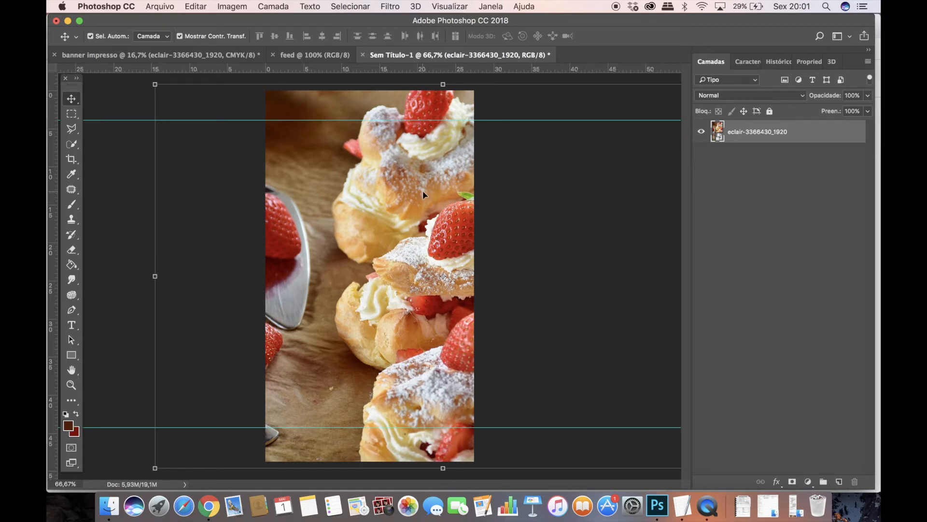
Try placing Instagram_icon.png from the AULA 13 folder as an embedded image on a new layer, and delete it
{"action": "left_click", "coordinate": [840, 482]}
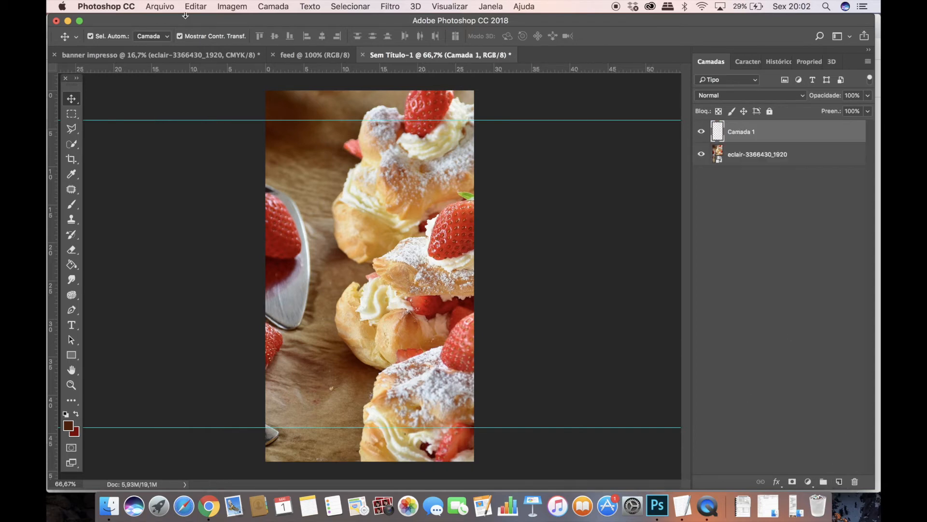
{"action": "left_click", "coordinate": [170, 6]}
{"action": "left_click", "coordinate": [209, 217]}
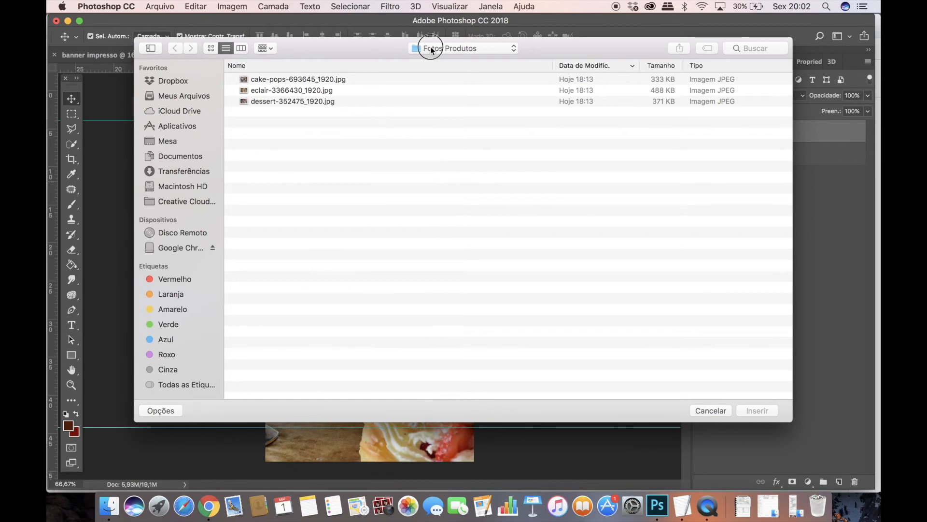
{"action": "left_click", "coordinate": [431, 48]}
{"action": "left_click", "coordinate": [435, 59]}
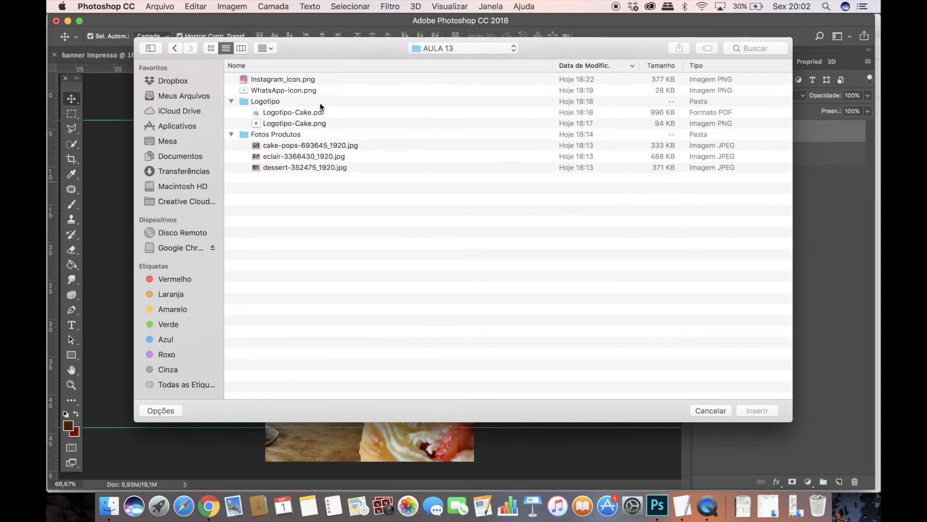
{"action": "double_click", "coordinate": [266, 78]}
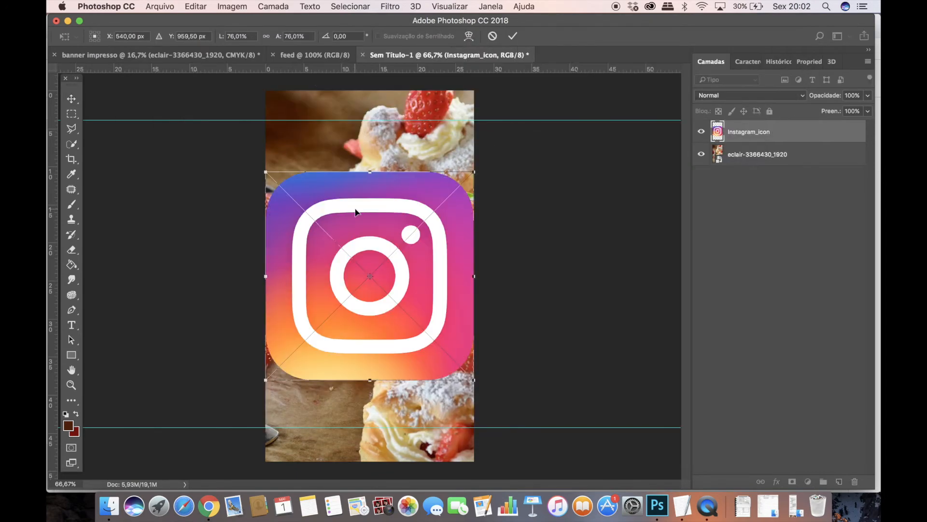
{"action": "key", "text": "Return"}
{"action": "key", "text": "Delete"}
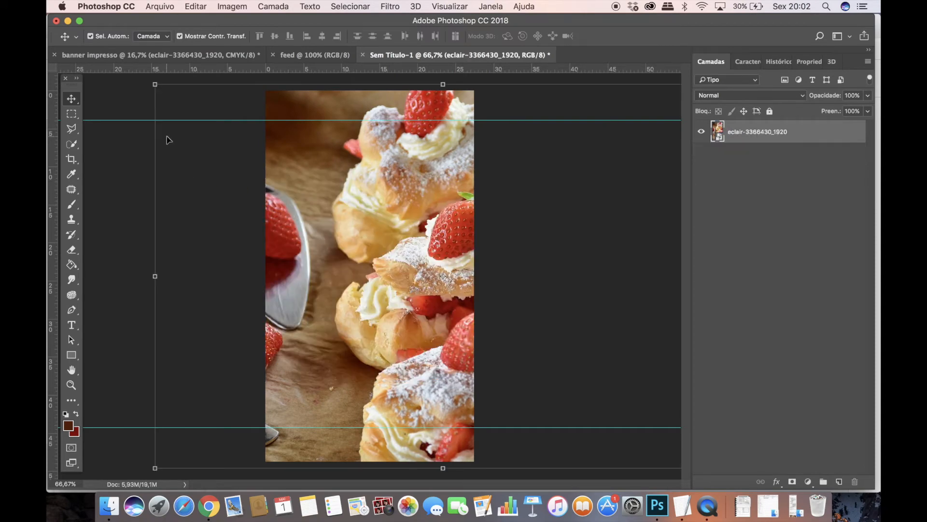
Place Logotipo-Cake.png from the Logotipo folder as an embedded image above the eclair photo
{"action": "left_click", "coordinate": [160, 6]}
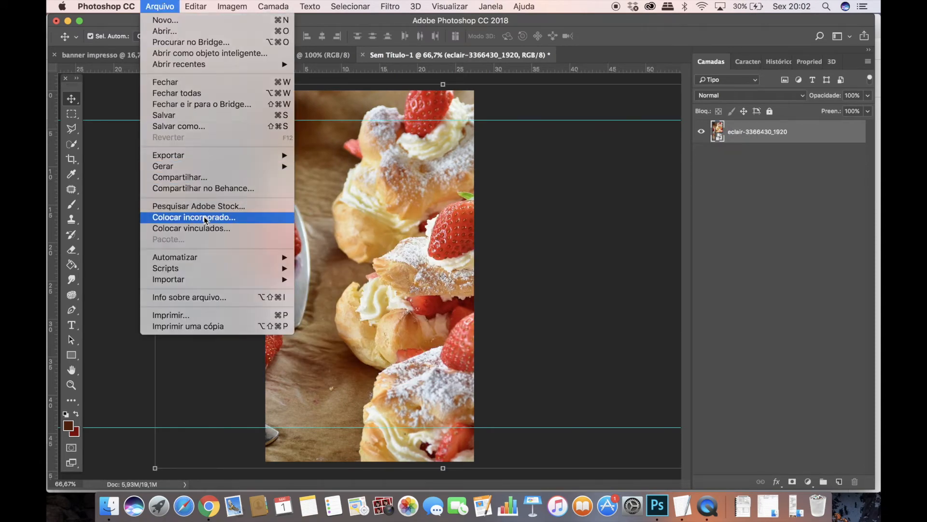
{"action": "left_click", "coordinate": [205, 220]}
{"action": "left_click", "coordinate": [288, 90]}
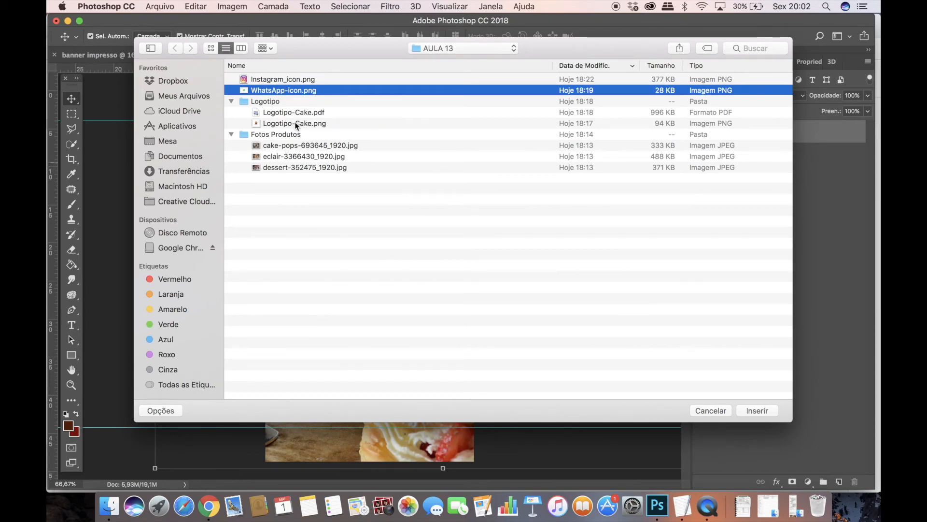
{"action": "left_click", "coordinate": [296, 124]}
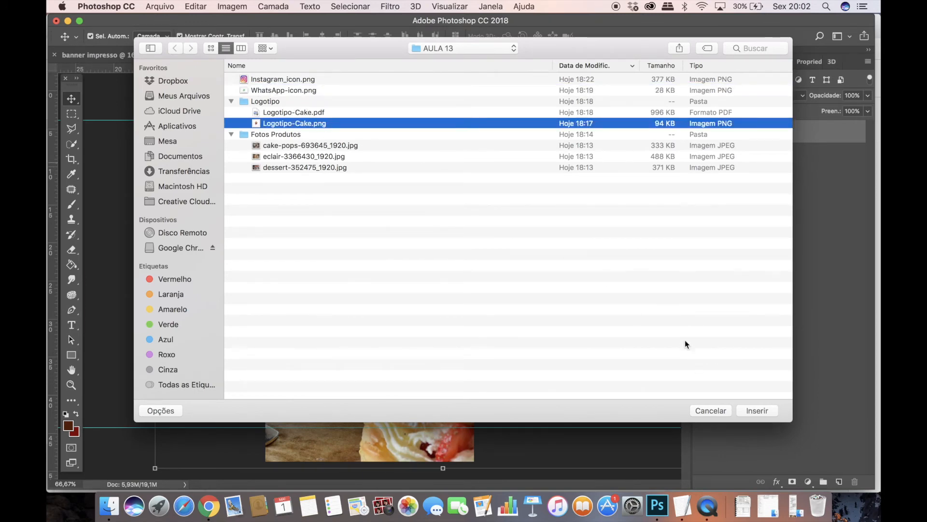
{"action": "left_click", "coordinate": [768, 411]}
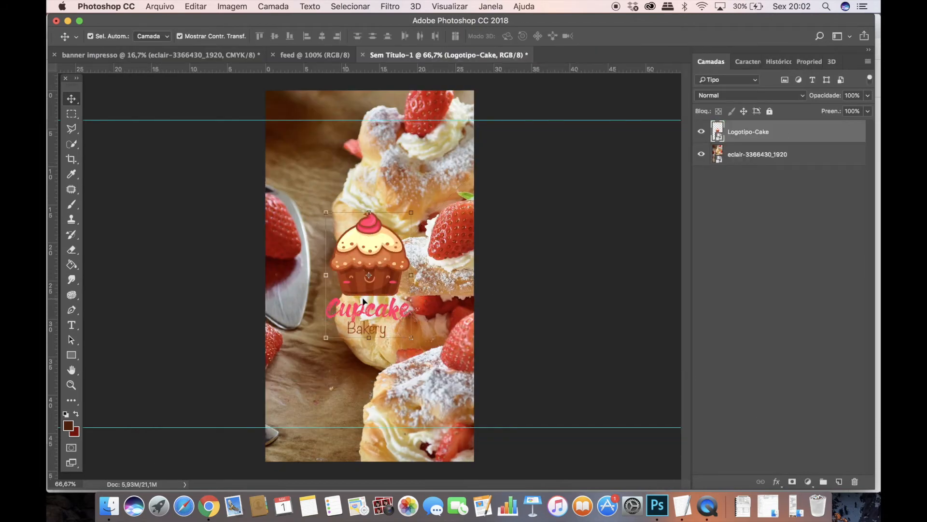
{"action": "left_click", "coordinate": [160, 7]}
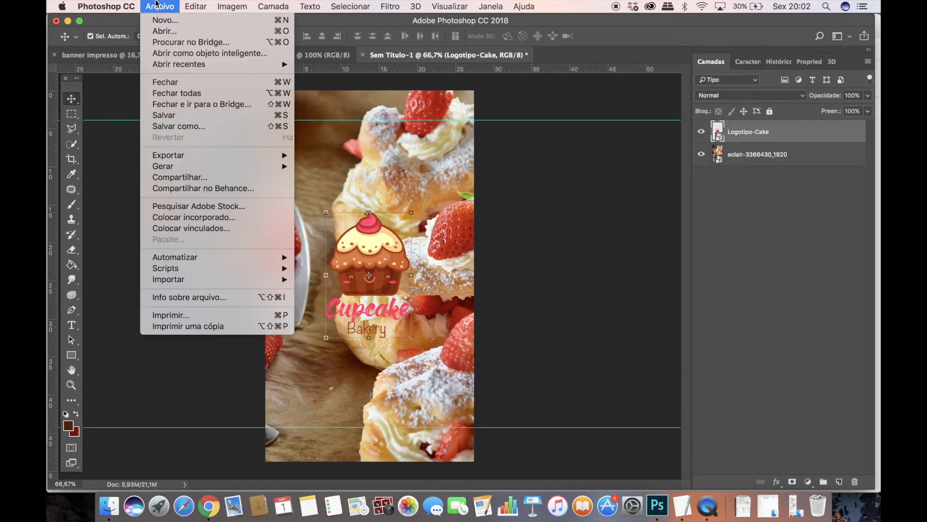
{"action": "left_click", "coordinate": [203, 211]}
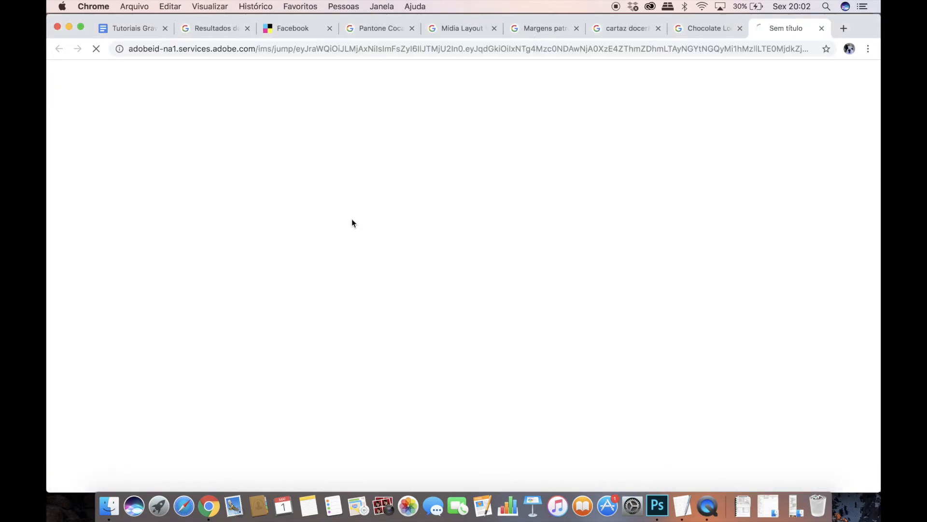
{"action": "left_click", "coordinate": [822, 28]}
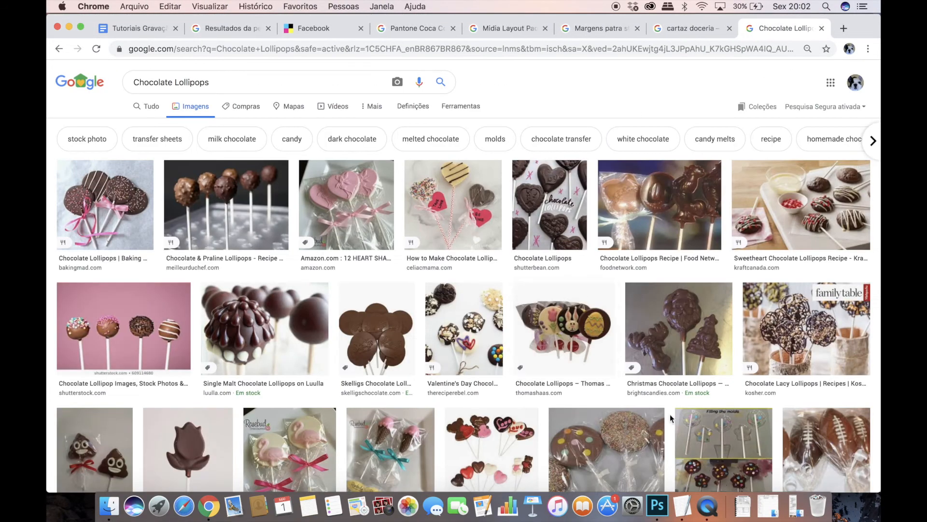
{"action": "left_click", "coordinate": [658, 505]}
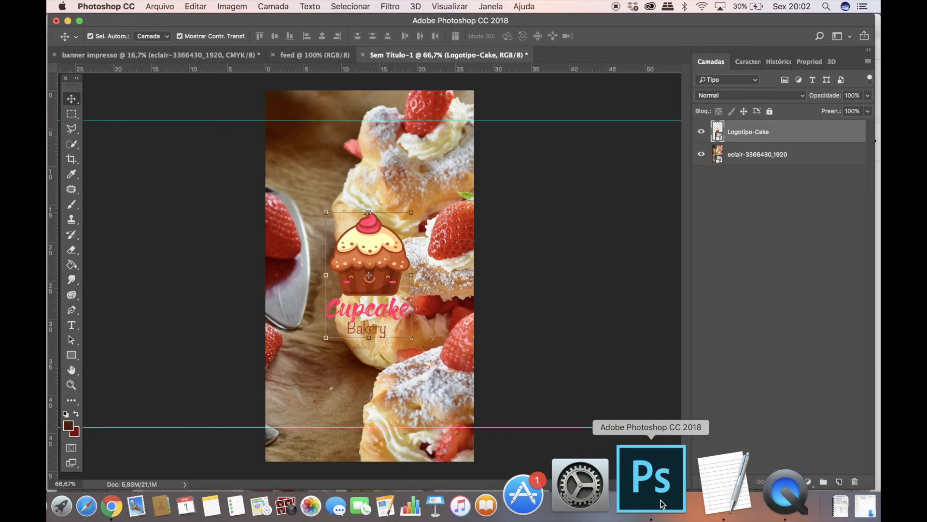
Place WhatsApp-icon.png from the AULA 13 folder as an embedded image above the cupcake logo
{"action": "left_click", "coordinate": [128, 6]}
{"action": "mouse_move", "coordinate": [153, 6]}
{"action": "left_click", "coordinate": [209, 217]}
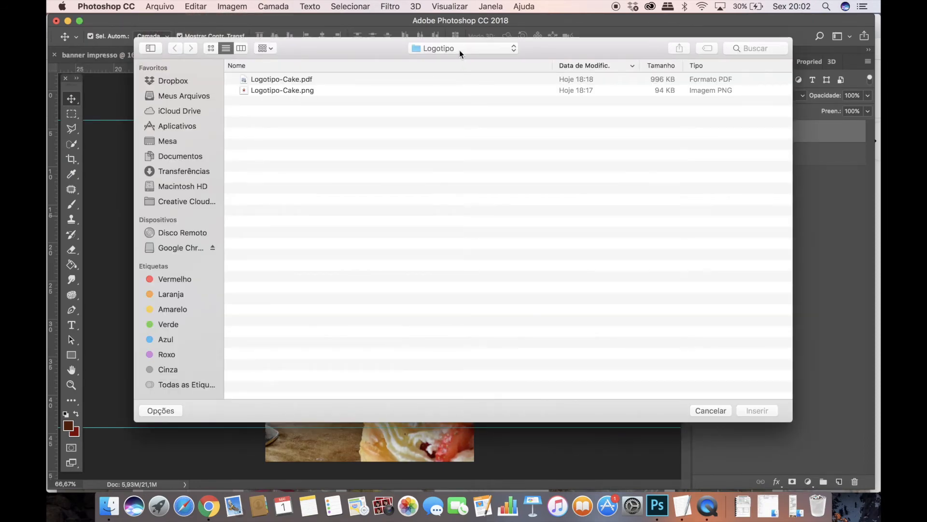
{"action": "left_click", "coordinate": [459, 49]}
{"action": "left_click", "coordinate": [454, 60]}
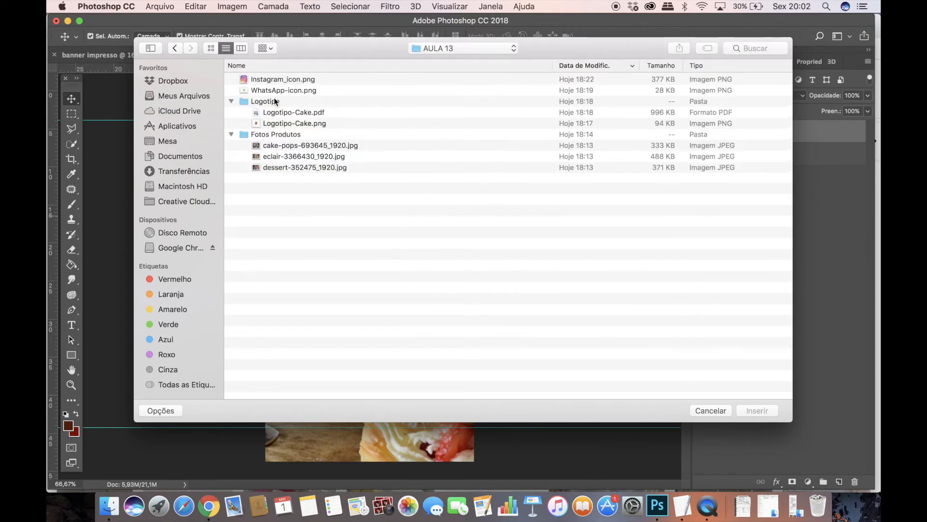
{"action": "double_click", "coordinate": [272, 91]}
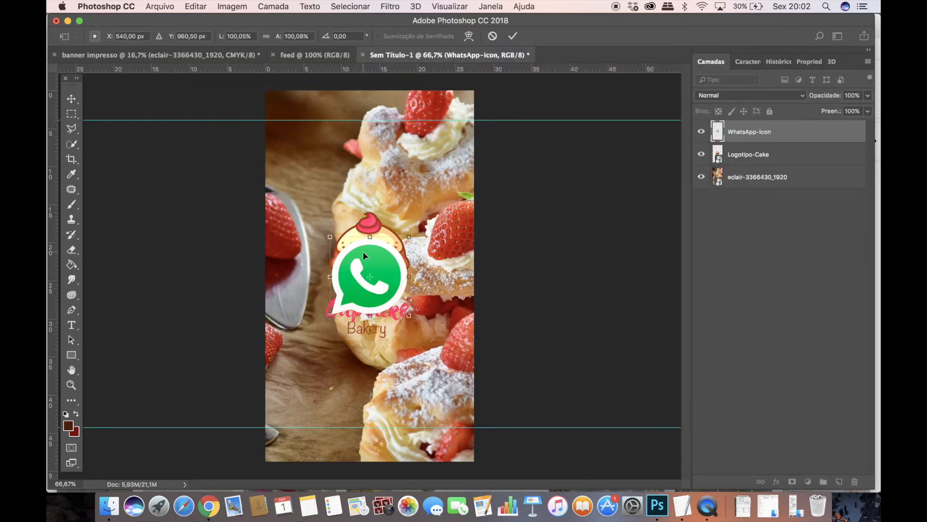
{"action": "key", "text": "Return"}
Scale the WhatsApp icon down to less than half its size and move it to the canvas's lower left, just above the lower guide
{"action": "left_click_drag", "start_coordinate": [402, 280], "coordinate": [377, 164]}
{"action": "left_click_drag", "start_coordinate": [384, 201], "coordinate": [322, 159]}
{"action": "key", "text": "Return"}
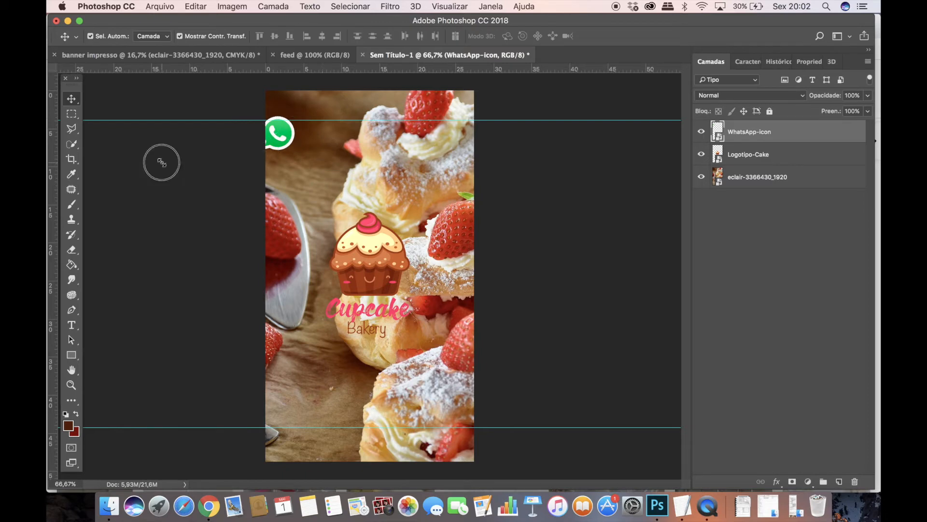
{"action": "left_click_drag", "start_coordinate": [282, 134], "coordinate": [310, 391]}
{"action": "left_click", "coordinate": [163, 338]}
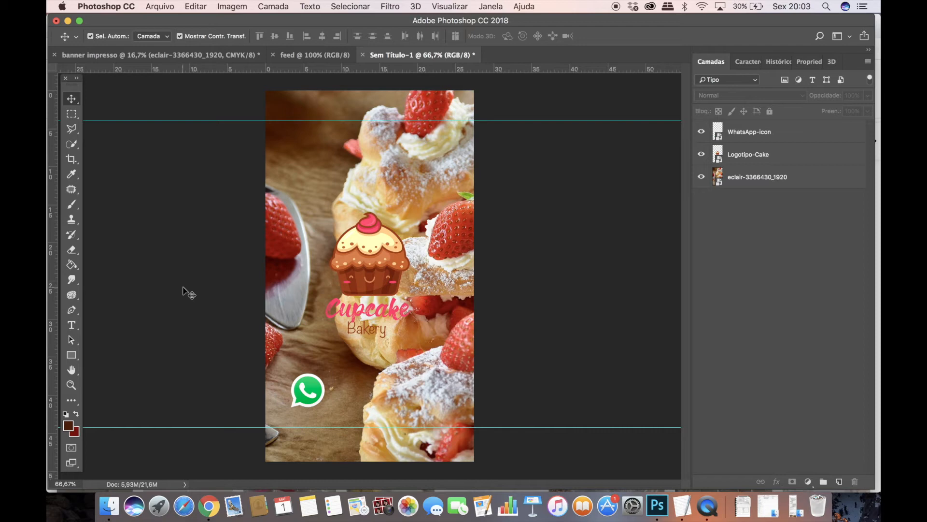
Move the cupcake logo into the upper part of the canvas and scale it down to about two thirds of its size
{"action": "left_click_drag", "start_coordinate": [369, 267], "coordinate": [372, 184]}
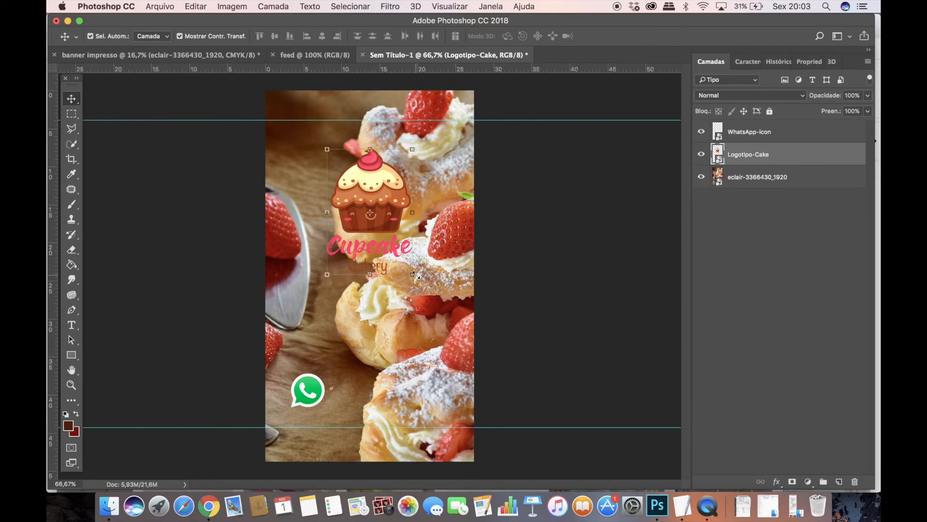
{"action": "left_click_drag", "start_coordinate": [413, 276], "coordinate": [403, 251]}
{"action": "key", "text": "Return"}
{"action": "left_click", "coordinate": [194, 176]}
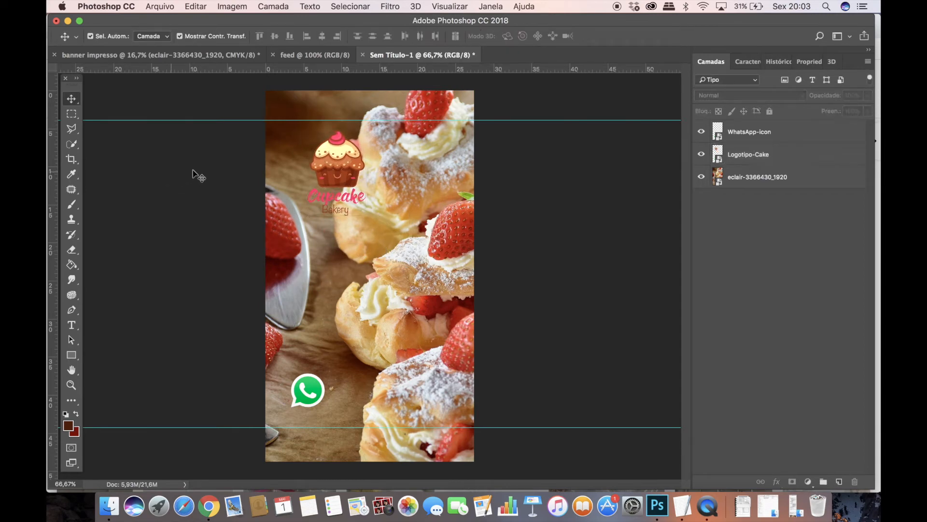
Shrink the cupcake logo a bit more and position it in the canvas's upper-left corner, just below the upper guide
{"action": "left_click_drag", "start_coordinate": [338, 159], "coordinate": [309, 159]}
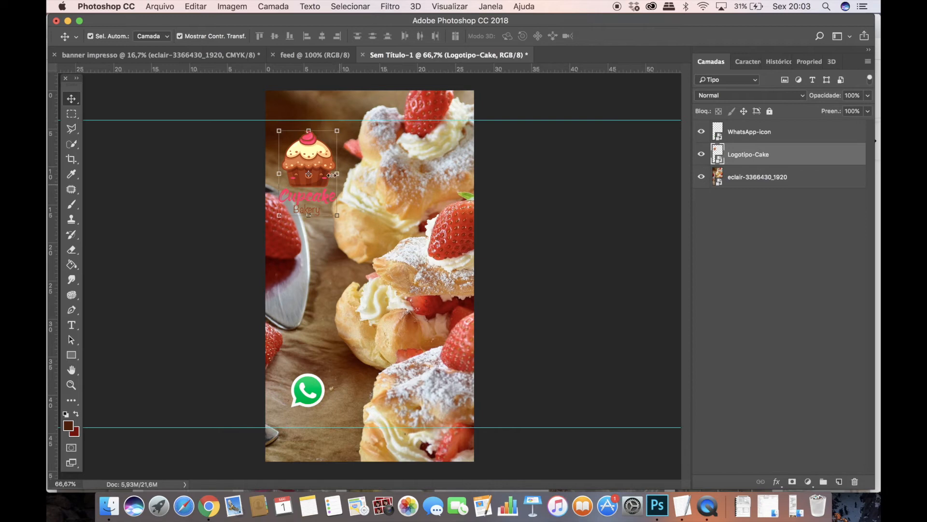
{"action": "left_click_drag", "start_coordinate": [317, 156], "coordinate": [380, 157]}
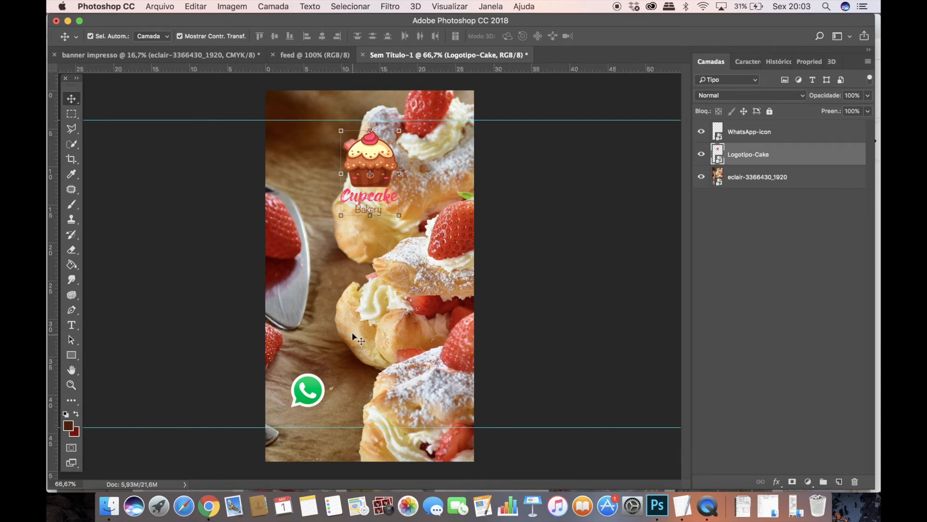
{"action": "left_click_drag", "start_coordinate": [382, 154], "coordinate": [331, 154]}
{"action": "mouse_move", "coordinate": [349, 213]}
{"action": "left_mouse_down"}
{"action": "mouse_move", "coordinate": [387, 240]}
{"action": "mouse_move", "coordinate": [354, 209]}
{"action": "left_mouse_up"}
{"action": "key", "text": "Return"}
{"action": "left_click_drag", "start_coordinate": [314, 147], "coordinate": [317, 154]}
{"action": "left_click", "coordinate": [221, 159]}
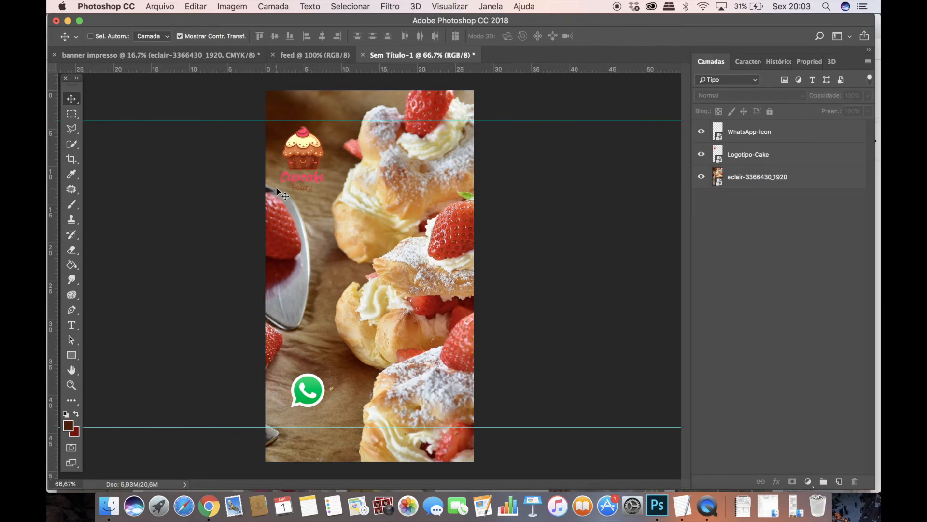
Examine up close how legible the cupcake logo and its Bakery text are against the wooden background
{"action": "key", "text": "super+equal"}
{"action": "key", "text": "super+equal"}
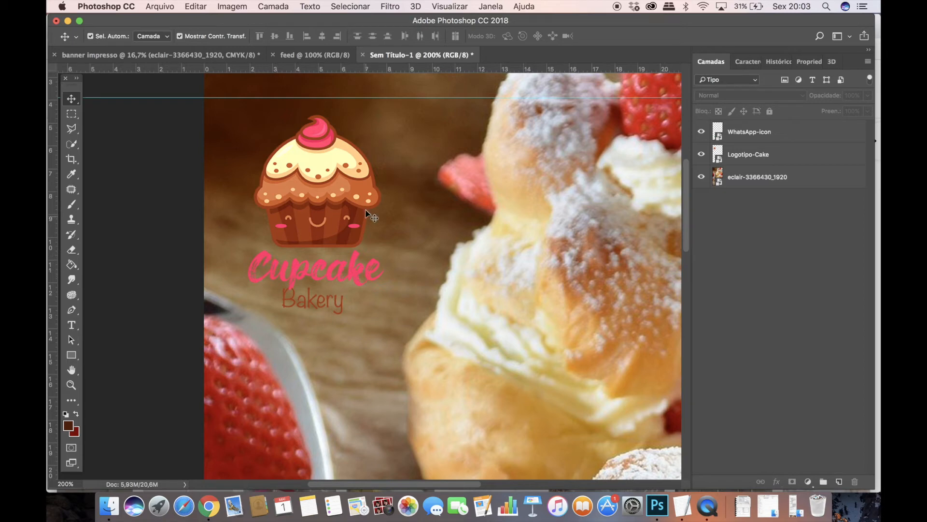
{"action": "left_click", "coordinate": [358, 193]}
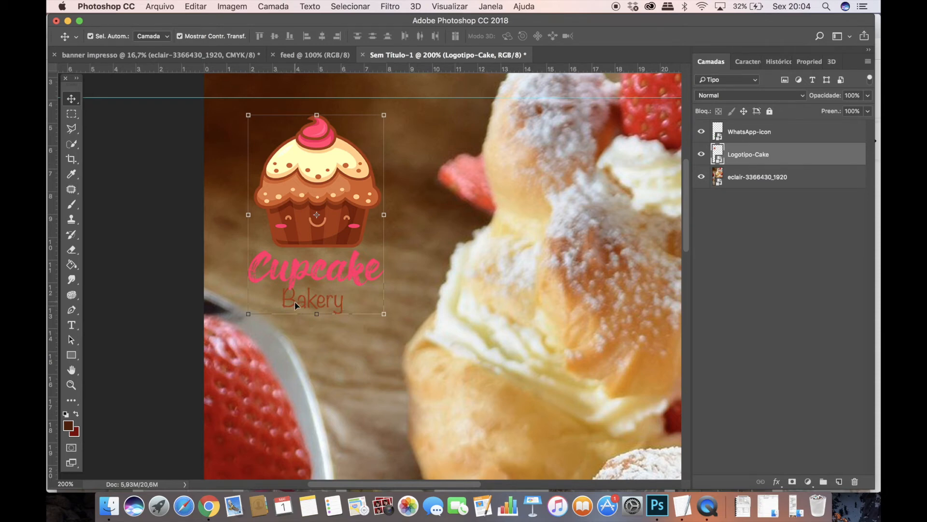
{"action": "key", "text": "super+minus"}
{"action": "key", "text": "super+minus"}
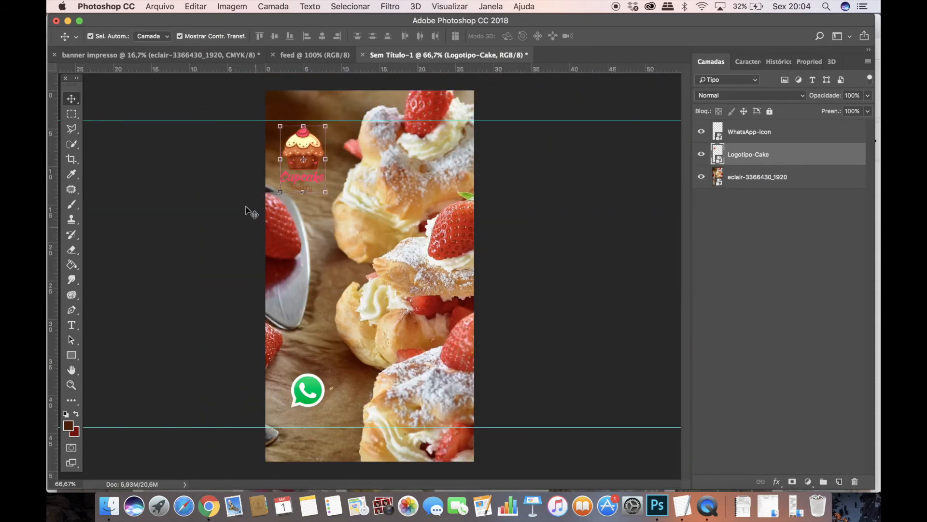
{"action": "left_click", "coordinate": [239, 202]}
{"action": "left_click", "coordinate": [311, 155]}
{"action": "left_click", "coordinate": [210, 180]}
{"action": "left_click", "coordinate": [312, 150]}
Choose the brush preset Lápis carvão grosso adicional de Kyle for the Brush tool
{"action": "left_click", "coordinate": [71, 204]}
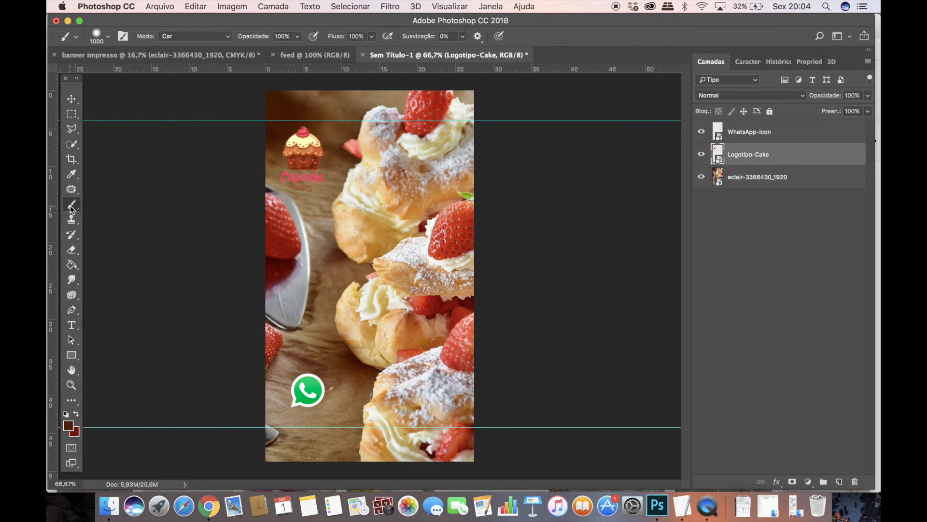
{"action": "left_click", "coordinate": [108, 35]}
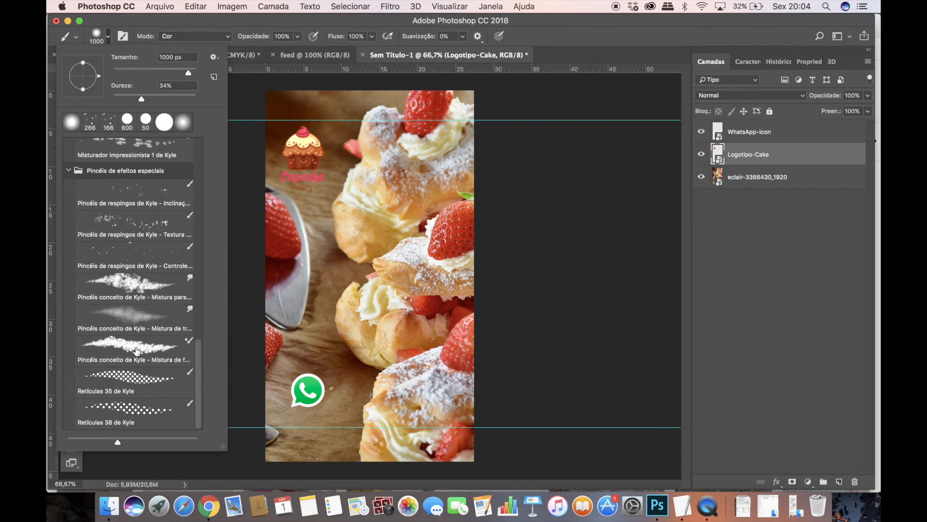
{"action": "scroll", "coordinate": [138, 292], "scroll_direction": "up", "scroll_amount": 5}
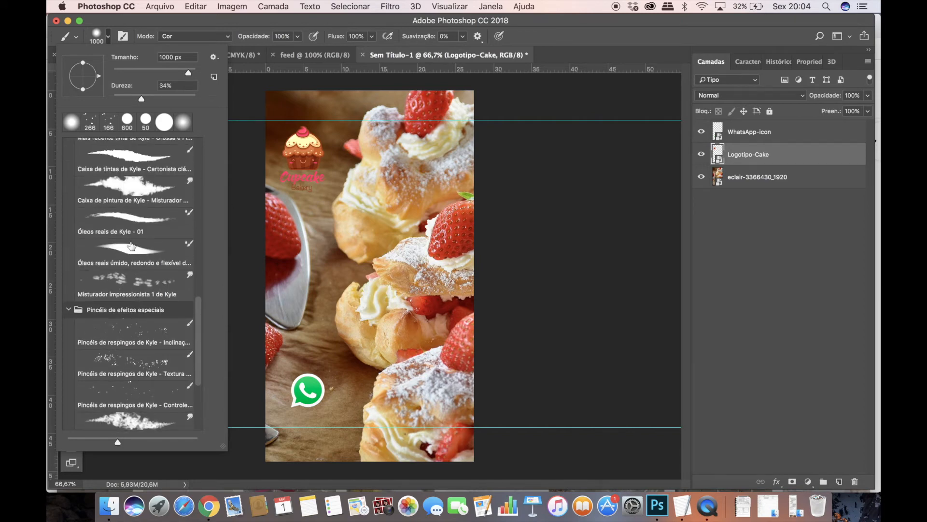
{"action": "left_click", "coordinate": [122, 218]}
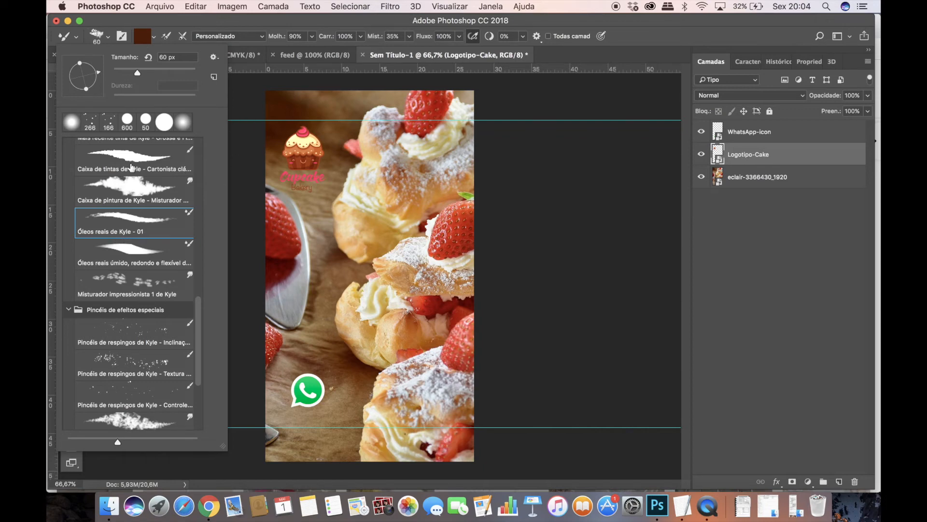
{"action": "scroll", "coordinate": [139, 220], "scroll_direction": "up", "scroll_amount": 8}
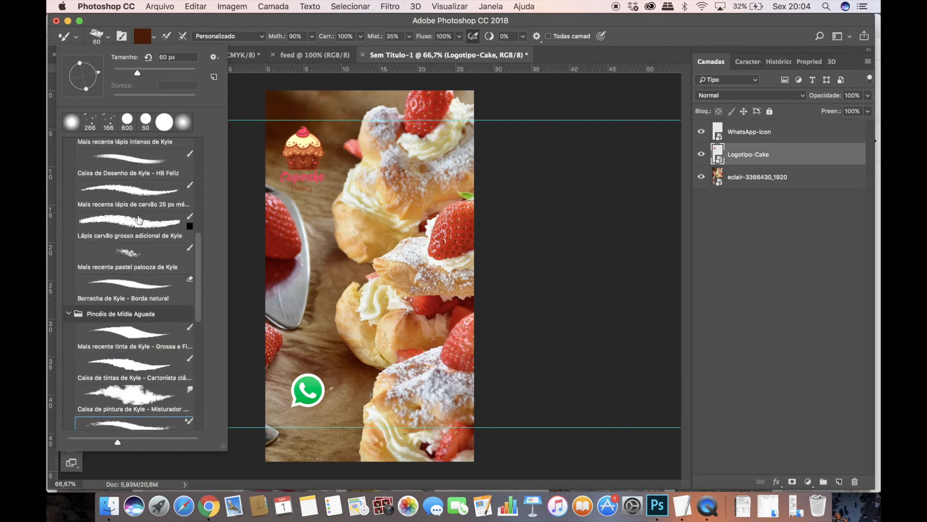
{"action": "scroll", "coordinate": [139, 219], "scroll_direction": "up", "scroll_amount": 1}
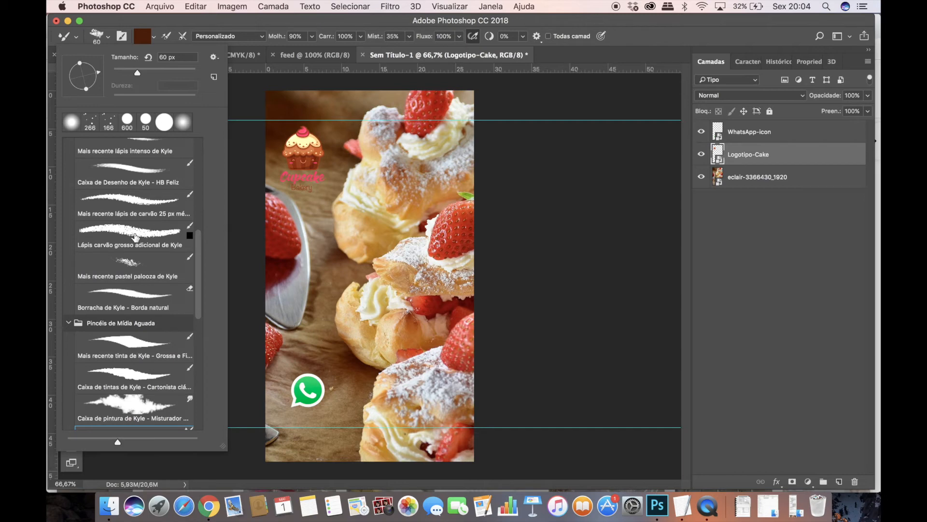
{"action": "left_click", "coordinate": [135, 233]}
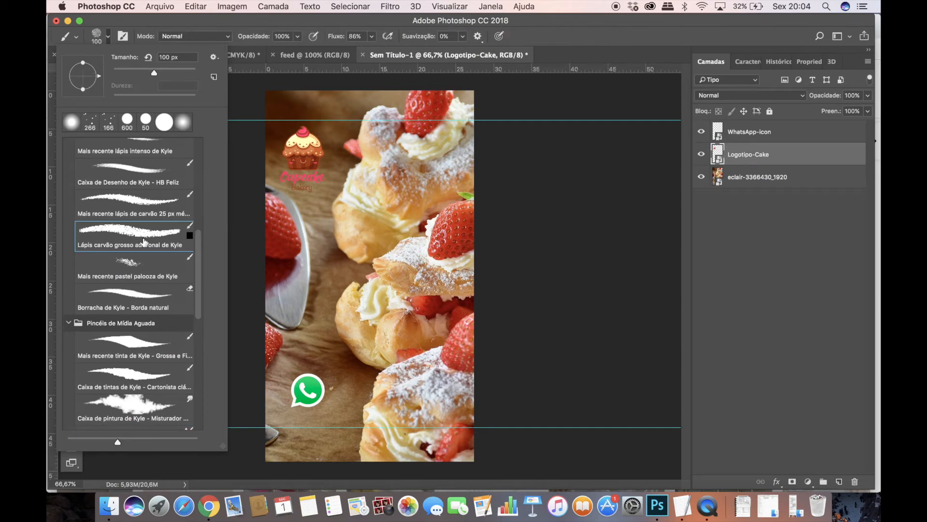
{"action": "left_click", "coordinate": [254, 141]}
{"action": "left_click", "coordinate": [512, 183]}
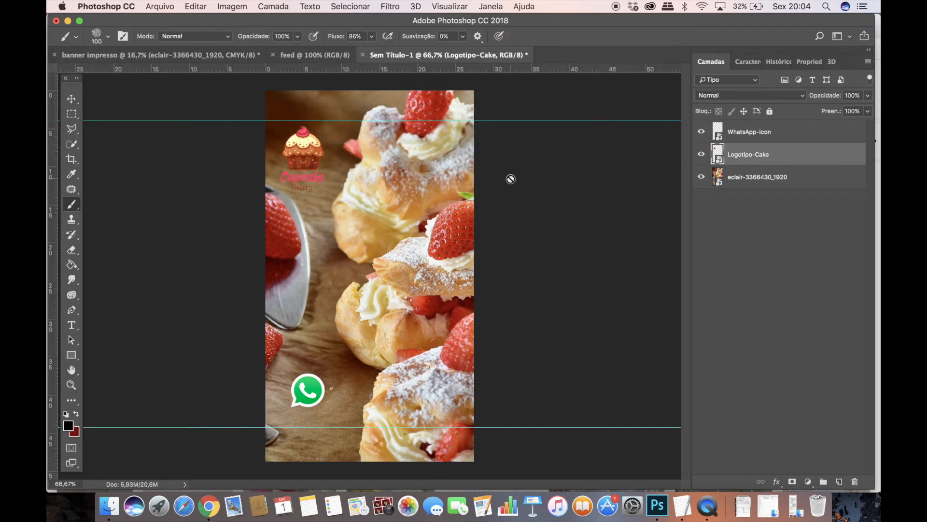
Add a new layer above the cupcake logo and enlarge the charcoal brush to 132 px
{"action": "left_click", "coordinate": [840, 483]}
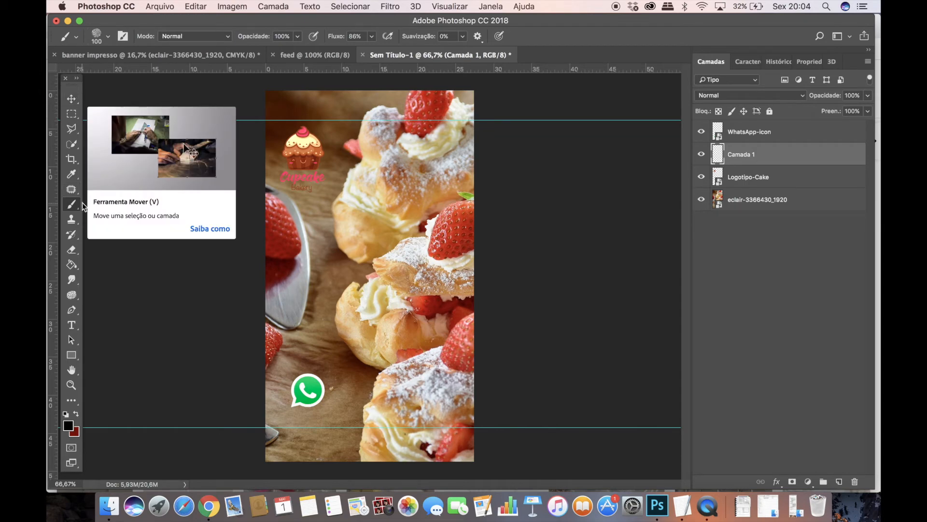
{"action": "left_click", "coordinate": [108, 37]}
{"action": "left_click_drag", "start_coordinate": [155, 77], "coordinate": [160, 74]}
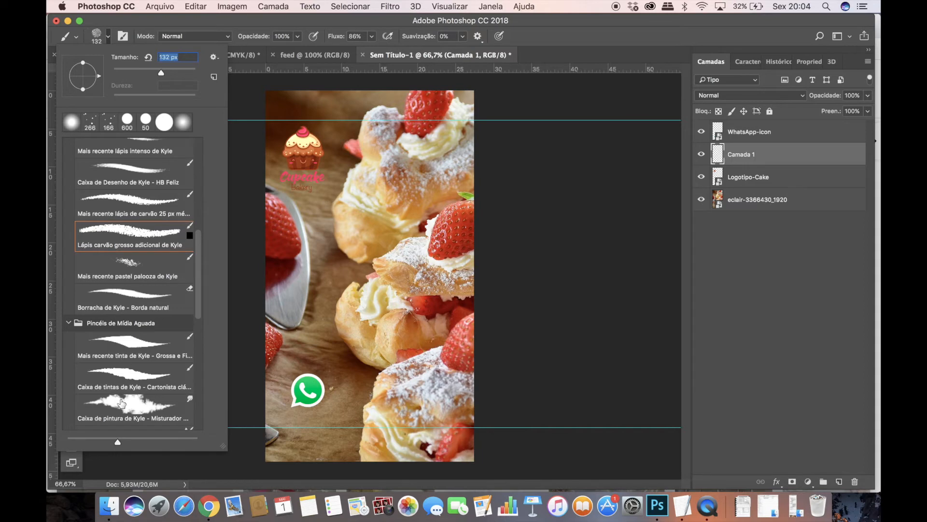
{"action": "left_click", "coordinate": [244, 348]}
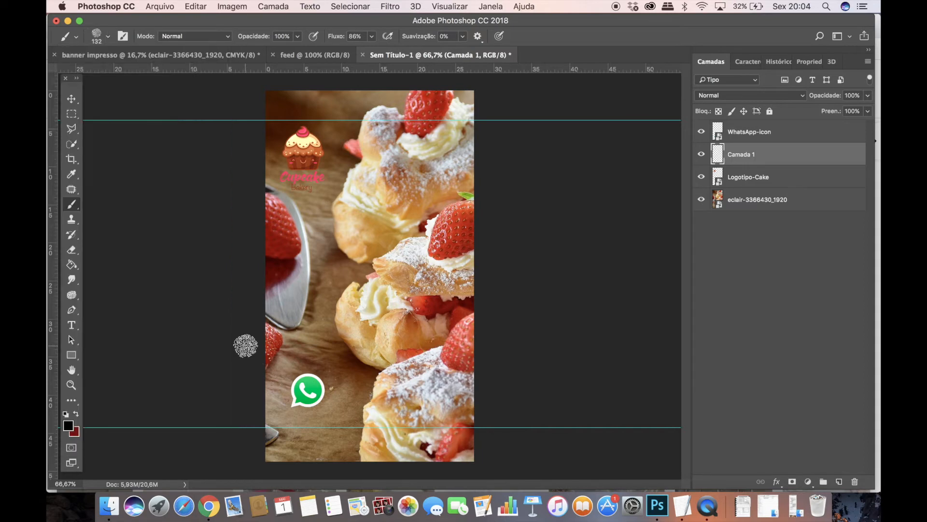
Sample the dark red below the strawberry on the spatula and paint a rough patch with it over the cupcake logo area
{"action": "left_click", "coordinate": [68, 426]}
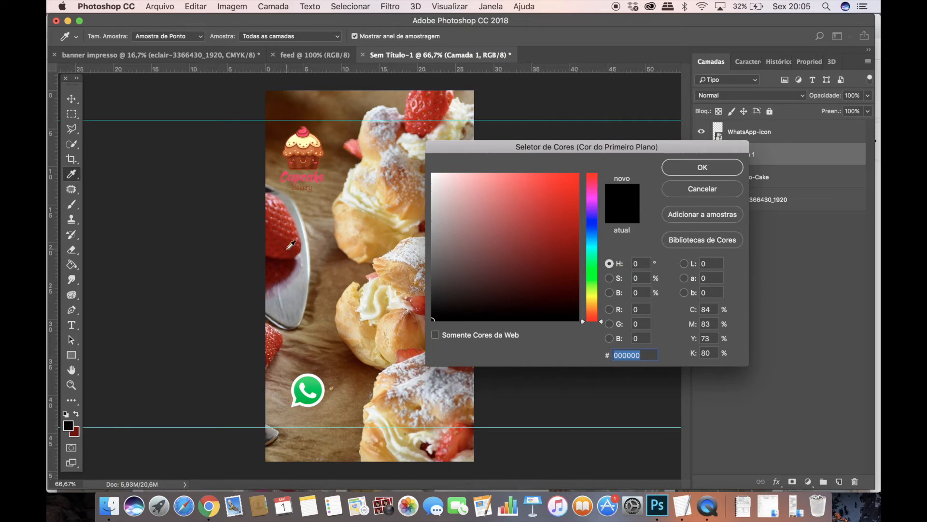
{"action": "left_click", "coordinate": [293, 264]}
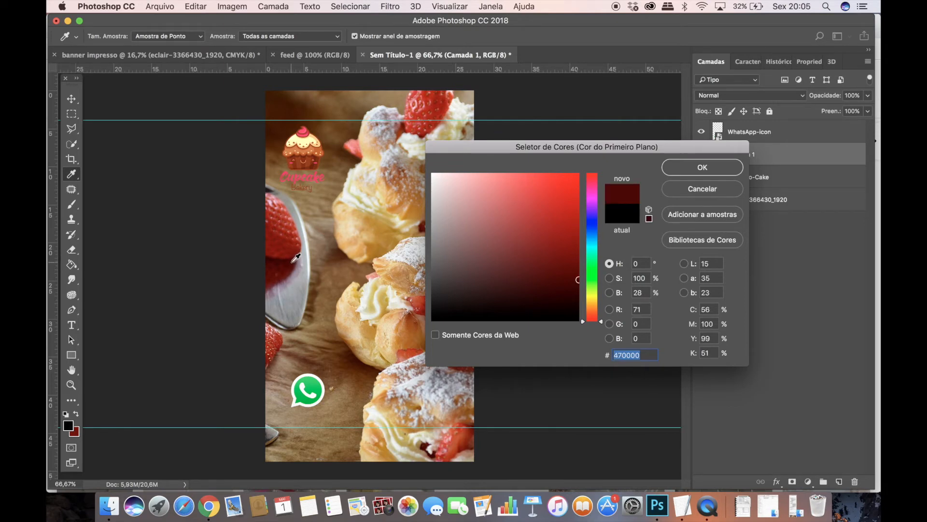
{"action": "left_click", "coordinate": [690, 167]}
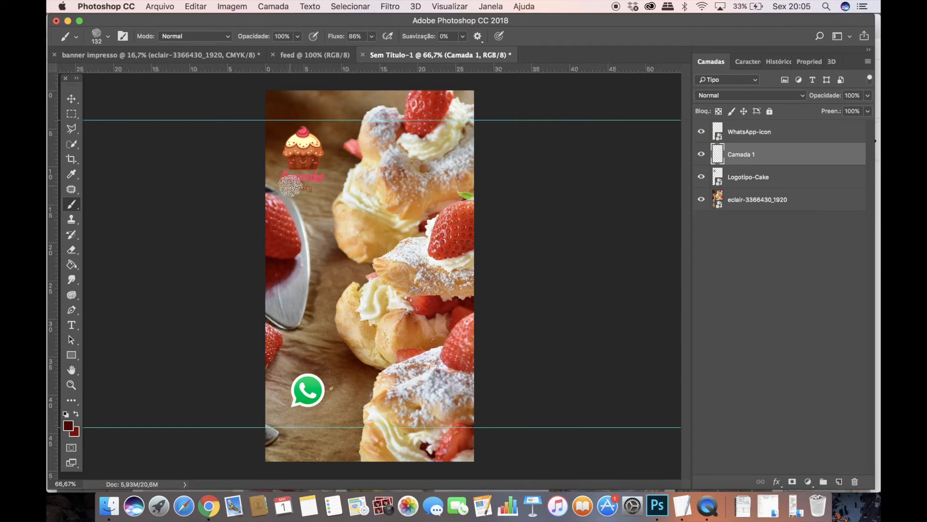
{"action": "mouse_move", "coordinate": [242, 184]}
{"action": "left_mouse_down"}
{"action": "mouse_move", "coordinate": [340, 109]}
{"action": "mouse_move", "coordinate": [284, 177]}
{"action": "mouse_move", "coordinate": [356, 125]}
{"action": "mouse_move", "coordinate": [335, 185]}
{"action": "mouse_move", "coordinate": [316, 194]}
{"action": "mouse_move", "coordinate": [317, 153]}
{"action": "mouse_move", "coordinate": [319, 177]}
{"action": "mouse_move", "coordinate": [351, 179]}
{"action": "left_mouse_up"}
{"action": "left_click", "coordinate": [356, 174]}
{"action": "mouse_move", "coordinate": [266, 126]}
{"action": "left_mouse_down"}
{"action": "mouse_move", "coordinate": [295, 99]}
{"action": "mouse_move", "coordinate": [269, 103]}
{"action": "mouse_move", "coordinate": [295, 112]}
{"action": "left_mouse_up"}
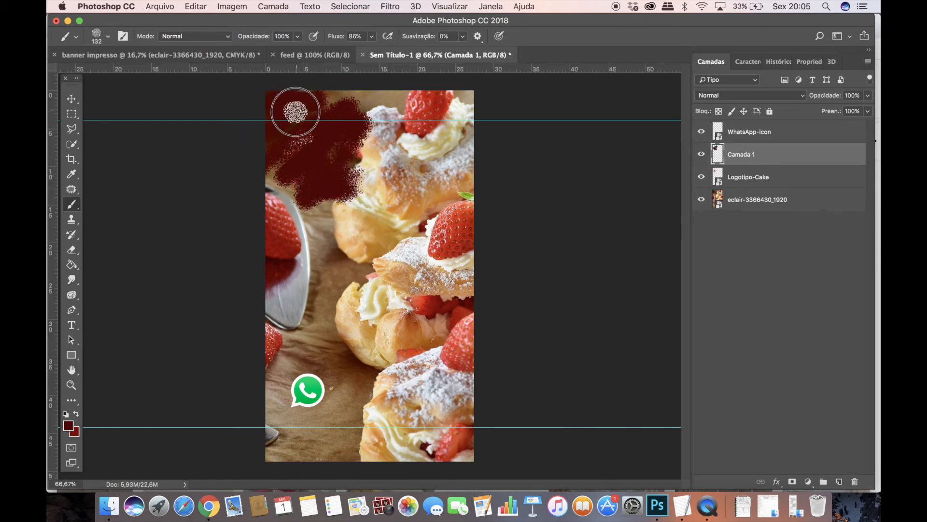
Place the dark red patch's layer beneath the cupcake logo and shift the logo slightly right over the patch
{"action": "left_click", "coordinate": [73, 99]}
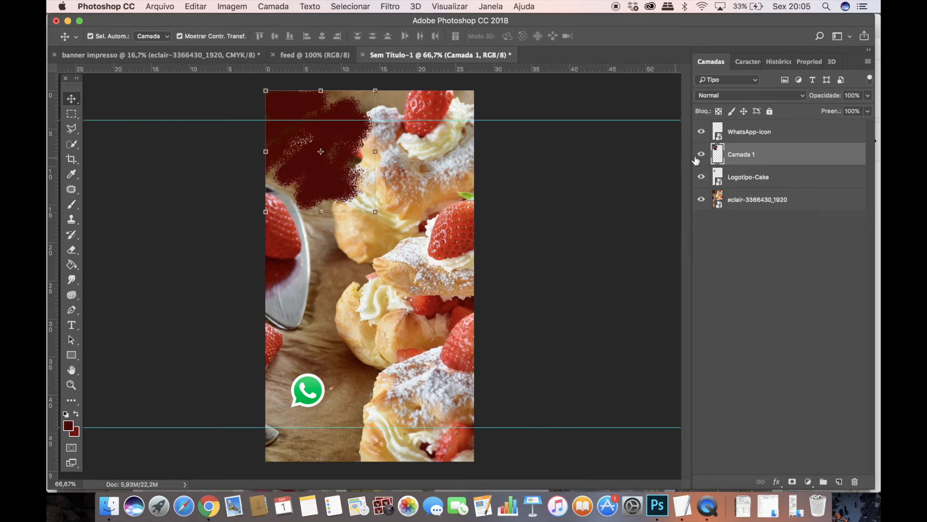
{"action": "left_click_drag", "start_coordinate": [747, 158], "coordinate": [748, 182]}
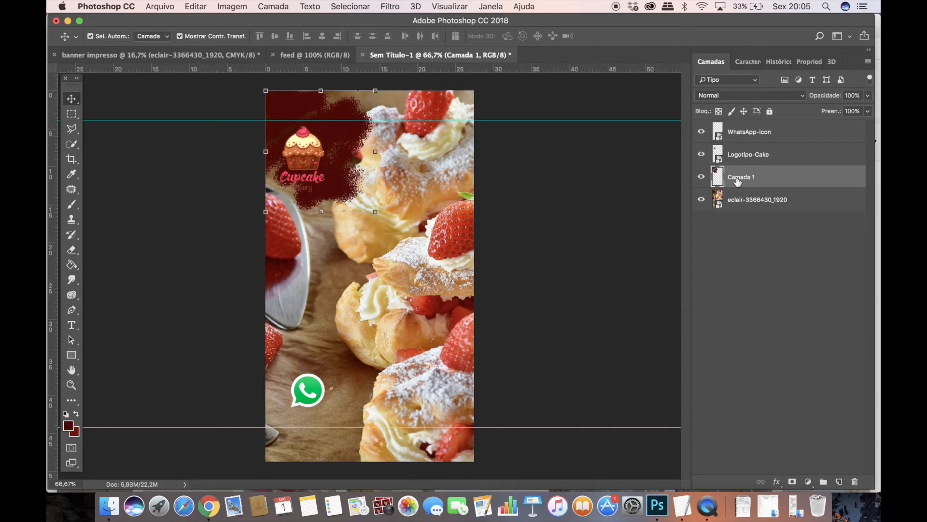
{"action": "left_click_drag", "start_coordinate": [300, 150], "coordinate": [314, 153]}
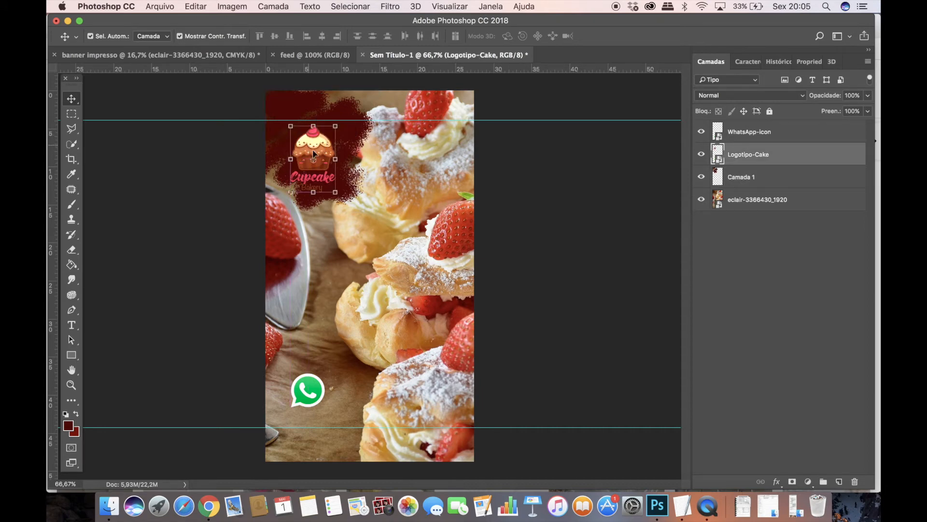
Reduce the dark red patch's opacity to 40% and move the cupcake logo slightly further right
{"action": "left_click", "coordinate": [363, 137]}
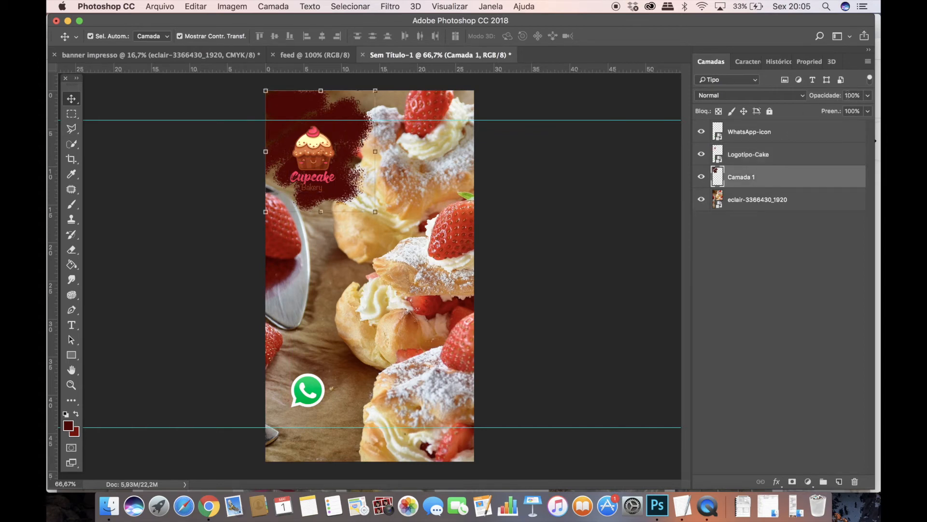
{"action": "left_click_drag", "start_coordinate": [829, 98], "coordinate": [794, 98]}
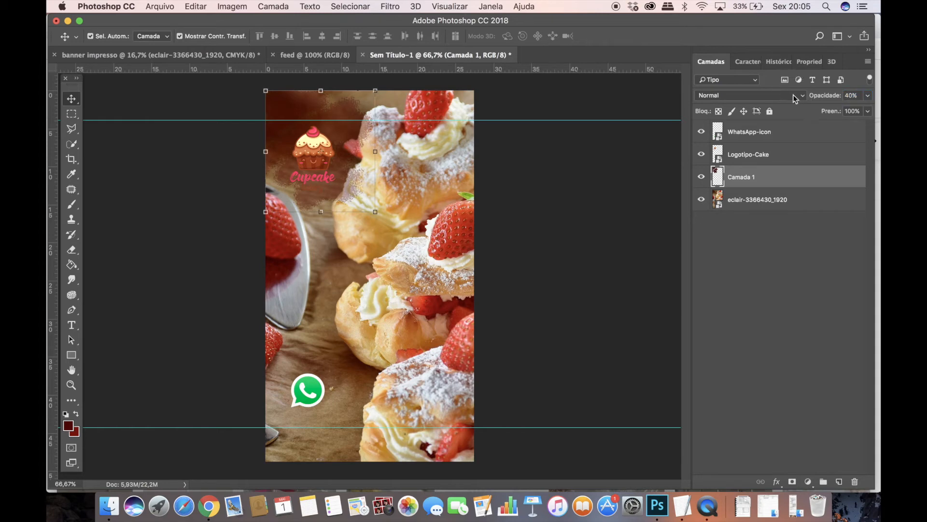
{"action": "left_click", "coordinate": [238, 217]}
{"action": "left_click_drag", "start_coordinate": [309, 147], "coordinate": [316, 147]}
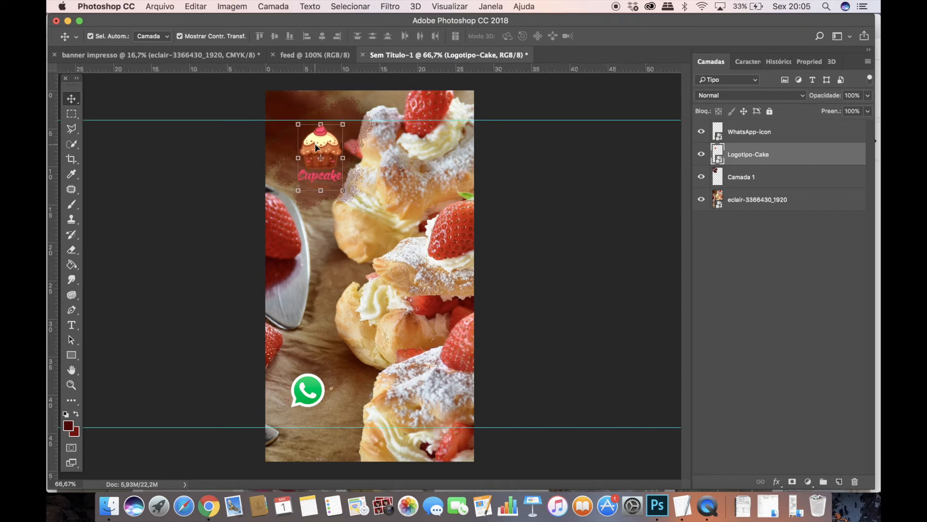
{"action": "left_click", "coordinate": [168, 185]}
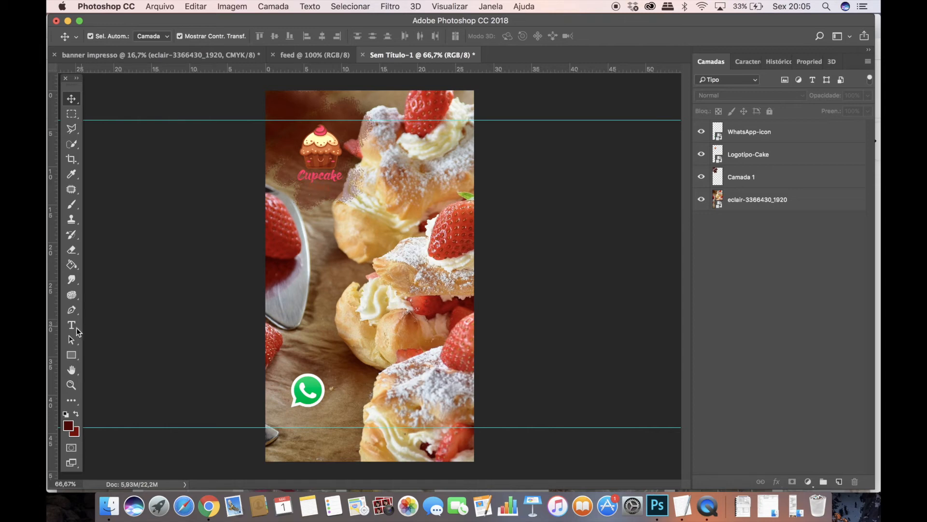
Add a new layer on top of the stack and set the charcoal brush size to 100 px
{"action": "left_click", "coordinate": [840, 482]}
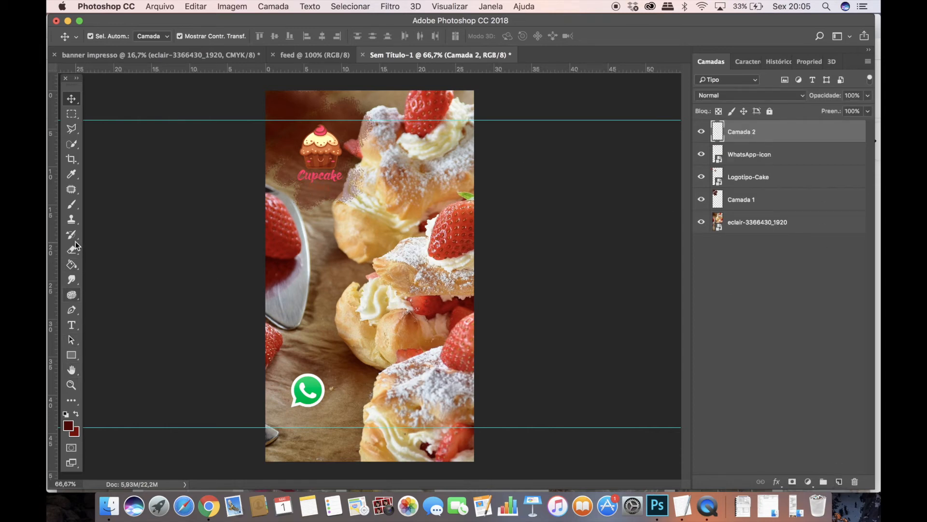
{"action": "left_click", "coordinate": [71, 204]}
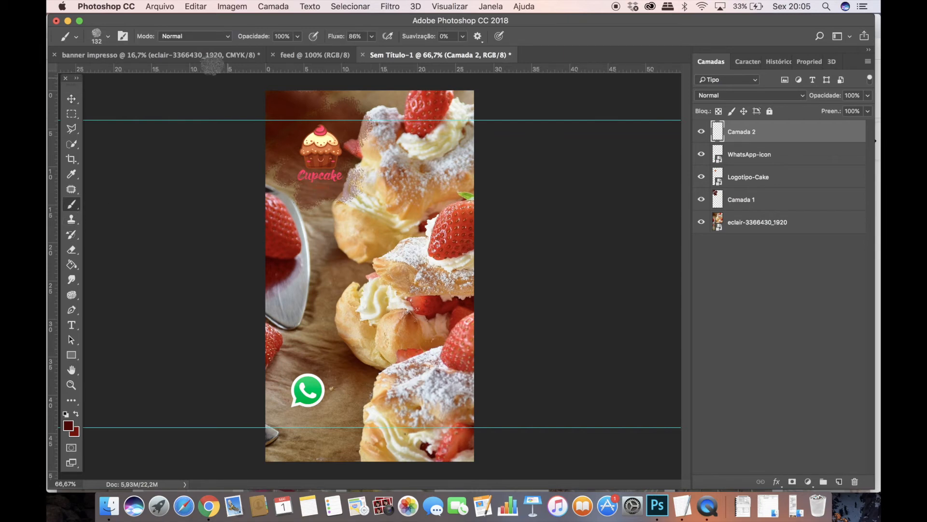
{"action": "key", "text": "bracketleft"}
{"action": "key", "text": "bracketleft"}
{"action": "key", "text": "bracketleft"}
{"action": "key", "text": "bracketleft"}
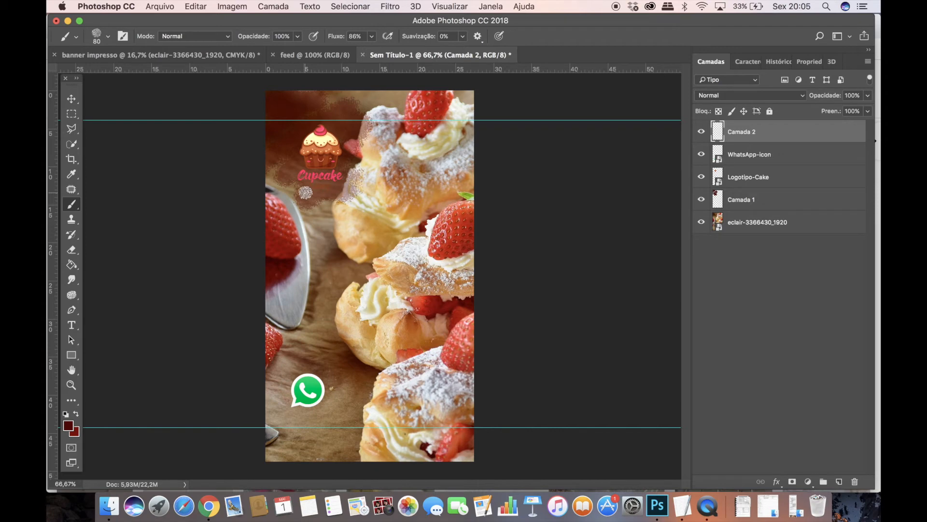
{"action": "key", "text": "bracketright"}
{"action": "key", "text": "bracketright"}
Sample a near-white tone from the pastry and paint a rough patch with it over the logo's Cupcake Bakery lettering
{"action": "left_click", "coordinate": [69, 425]}
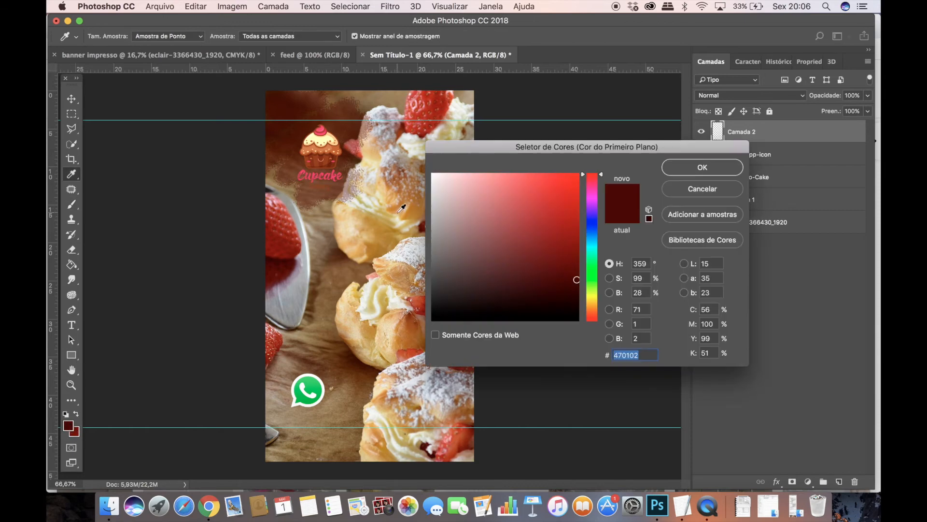
{"action": "left_click", "coordinate": [380, 205]}
{"action": "left_click", "coordinate": [699, 166]}
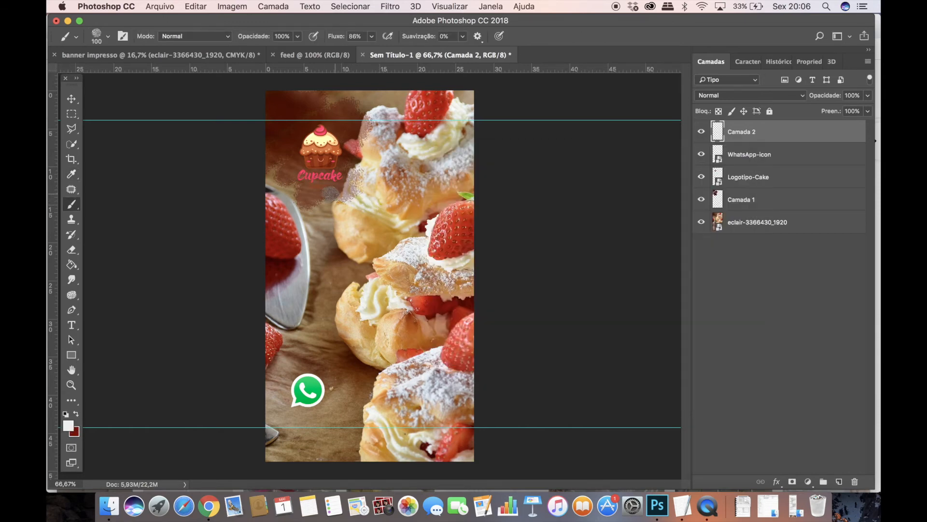
{"action": "mouse_move", "coordinate": [296, 191]}
{"action": "left_mouse_down"}
{"action": "mouse_move", "coordinate": [285, 188]}
{"action": "mouse_move", "coordinate": [321, 184]}
{"action": "mouse_move", "coordinate": [340, 193]}
{"action": "left_mouse_up"}
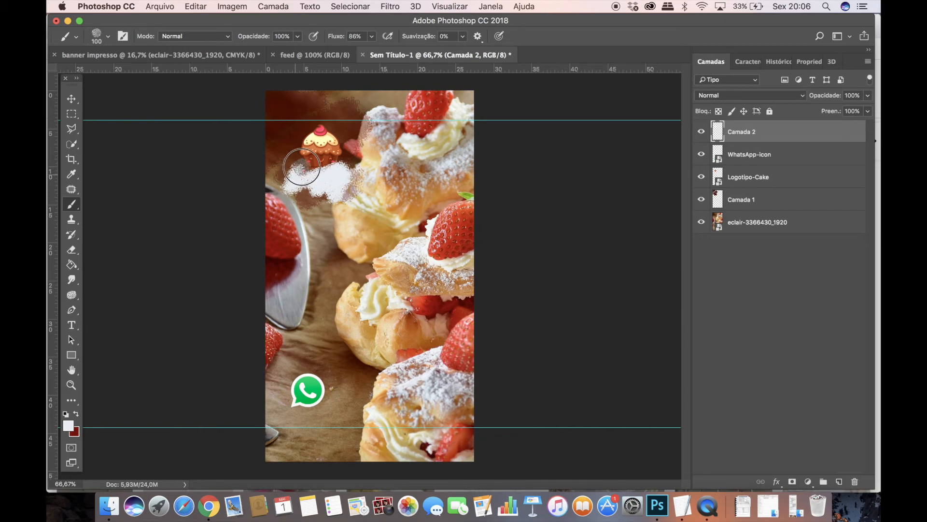
Place the white patch's layer directly beneath the cupcake logo and lower its opacity
{"action": "left_click", "coordinate": [71, 98]}
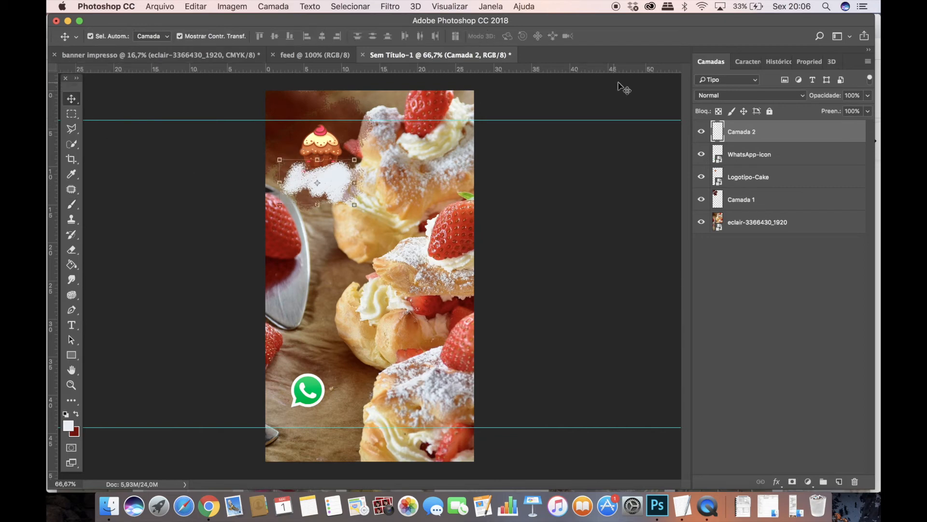
{"action": "left_click_drag", "start_coordinate": [788, 139], "coordinate": [782, 188]}
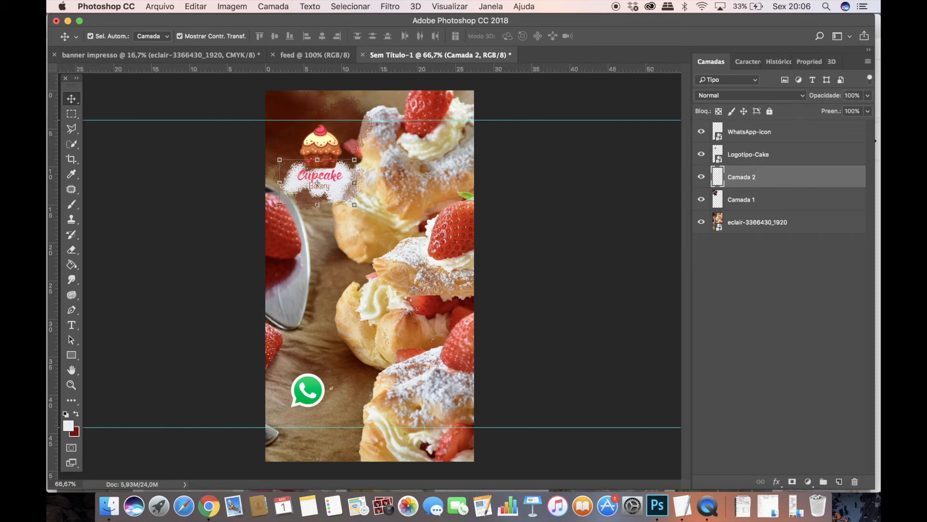
{"action": "mouse_move", "coordinate": [834, 97]}
{"action": "left_mouse_down"}
{"action": "mouse_move", "coordinate": [817, 97]}
{"action": "mouse_move", "coordinate": [826, 97]}
{"action": "left_mouse_up"}
Fine-tune the placement of the white patch and the cupcake logo so the lettering sits over the patch
{"action": "left_click_drag", "start_coordinate": [348, 170], "coordinate": [339, 173]}
{"action": "key", "text": "Down"}
{"action": "key", "text": "Down"}
{"action": "key", "text": "Down"}
{"action": "key", "text": "Left"}
{"action": "key", "text": "Left"}
{"action": "key", "text": "Left"}
{"action": "key", "text": "Left"}
{"action": "key", "text": "Left"}
{"action": "key", "text": "Left"}
{"action": "left_click", "coordinate": [238, 187]}
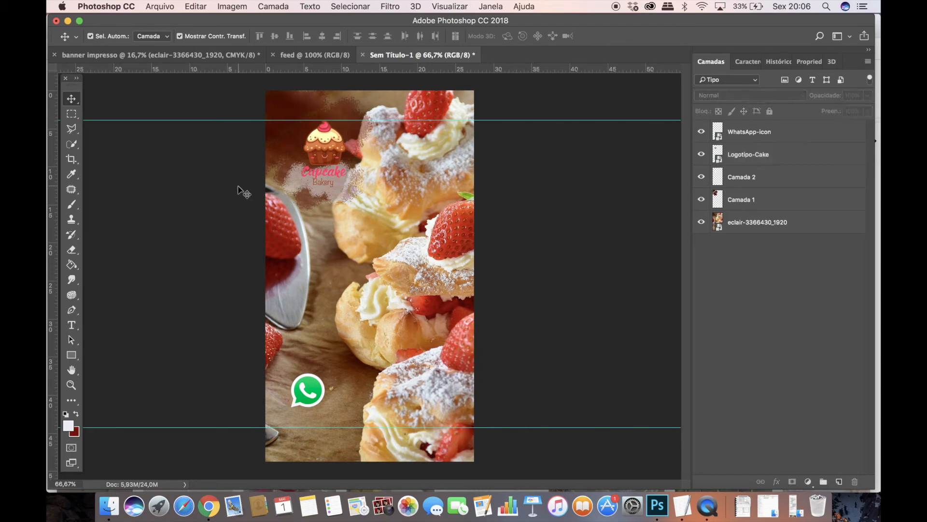
Nudge the cupcake logo slightly down over the white patch
{"action": "left_click", "coordinate": [331, 184]}
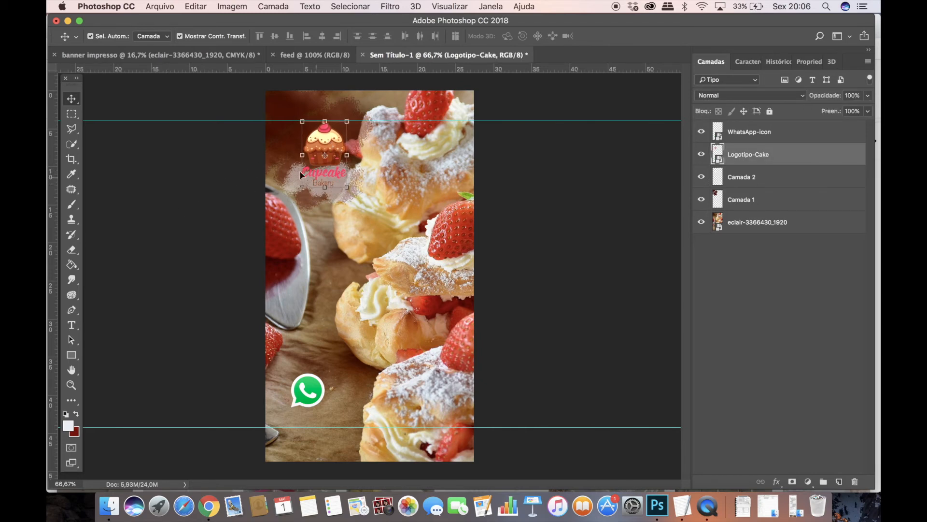
{"action": "left_click", "coordinate": [206, 156]}
{"action": "left_click", "coordinate": [330, 150]}
{"action": "key", "text": "Down"}
{"action": "key", "text": "Down"}
{"action": "key", "text": "Down"}
{"action": "key", "text": "Down"}
{"action": "key", "text": "Down"}
{"action": "key", "text": "Down"}
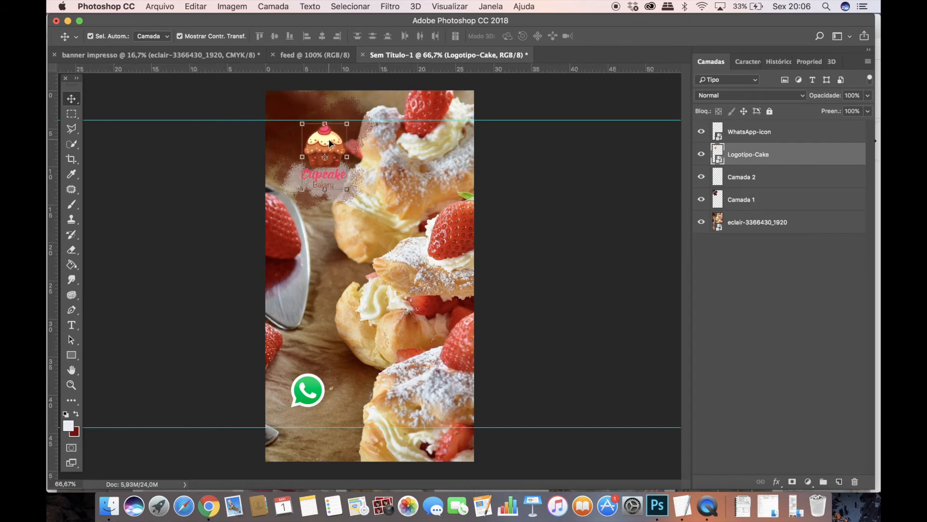
Add a drop shadow to the cupcake logo layer
{"action": "left_click", "coordinate": [775, 481]}
{"action": "left_click", "coordinate": [788, 457]}
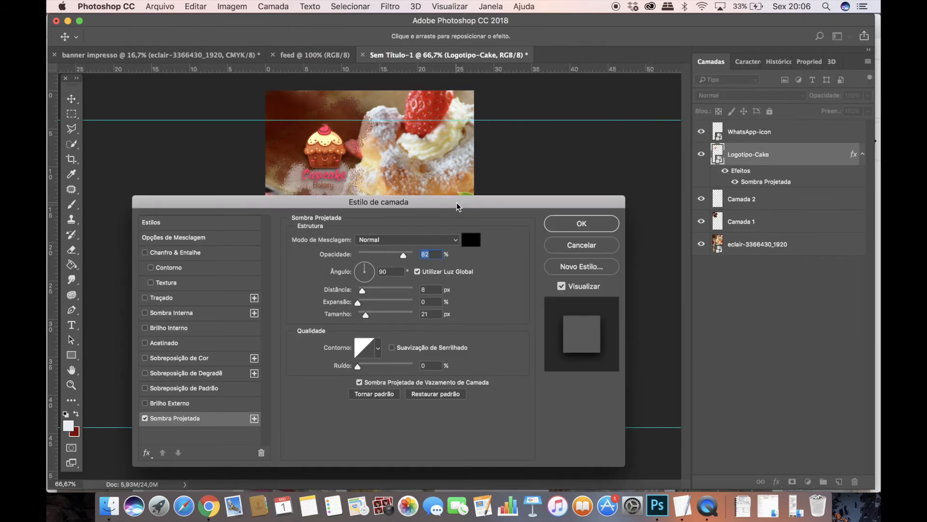
{"action": "key", "text": "super+plus"}
{"action": "key", "text": "super+plus"}
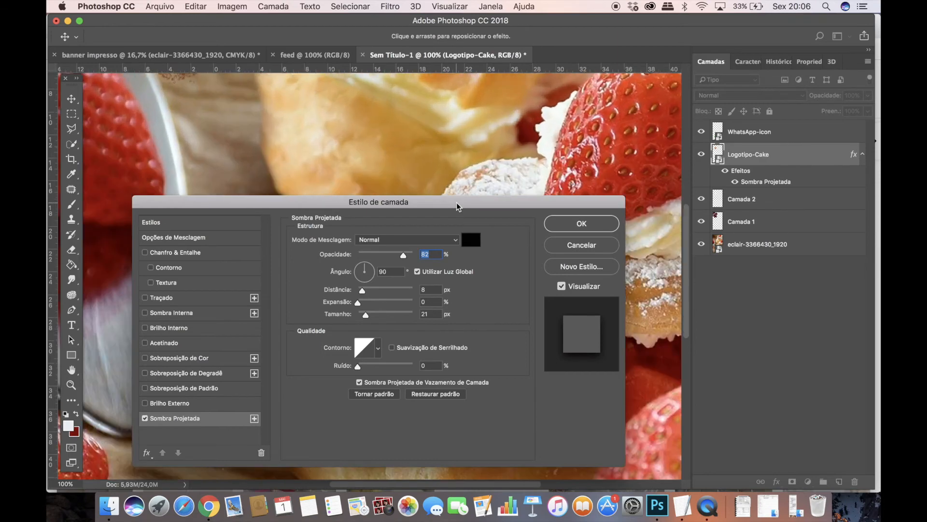
{"action": "scroll", "coordinate": [356, 147], "scroll_direction": "up", "scroll_amount": 10}
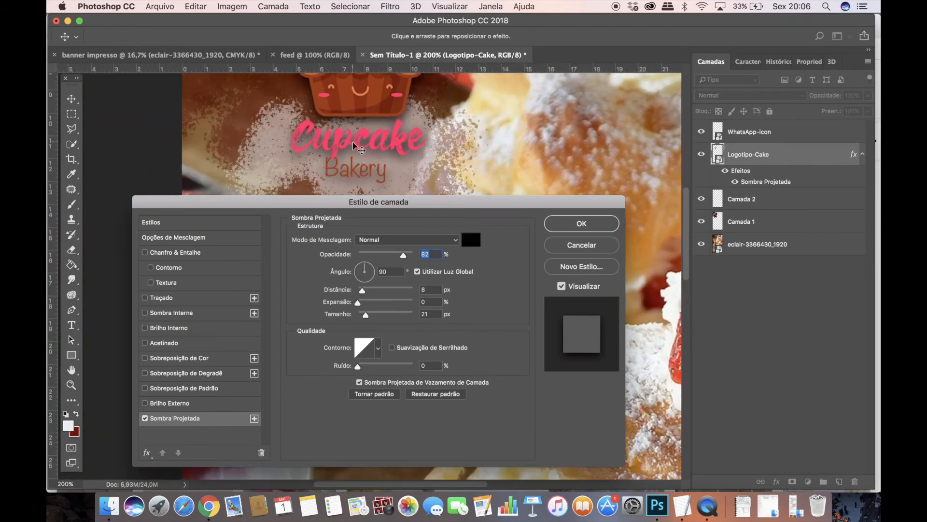
{"action": "scroll", "coordinate": [356, 147], "scroll_direction": "down", "scroll_amount": 2}
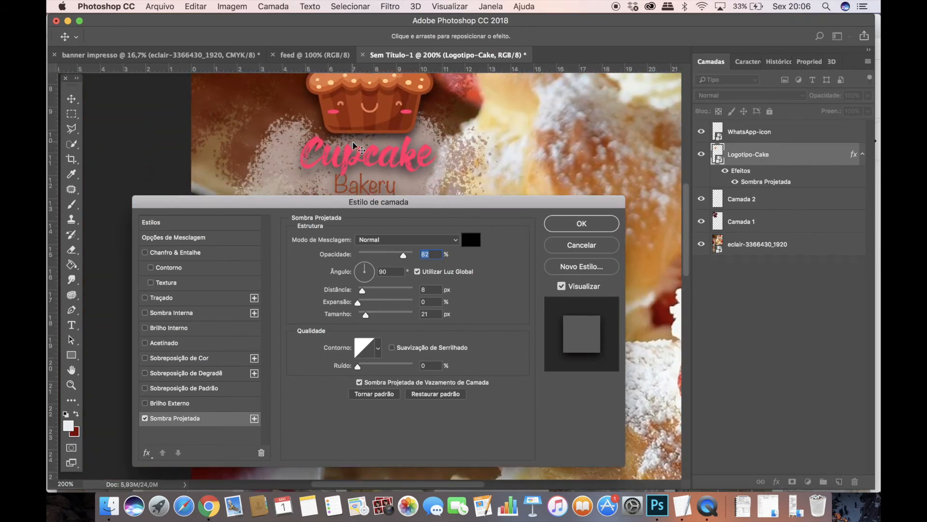
{"action": "key", "text": "super+minus"}
{"action": "scroll", "coordinate": [394, 180], "scroll_direction": "down", "scroll_amount": 2}
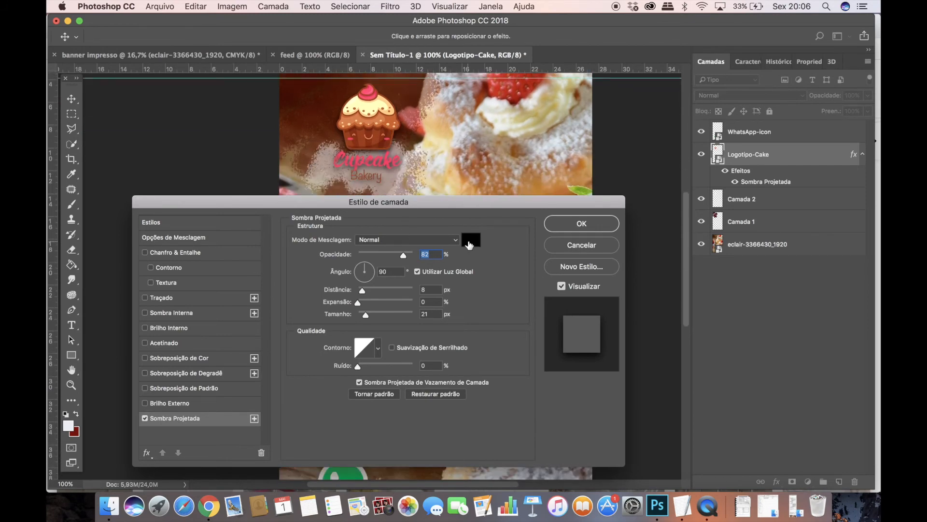
{"action": "left_click", "coordinate": [469, 241]}
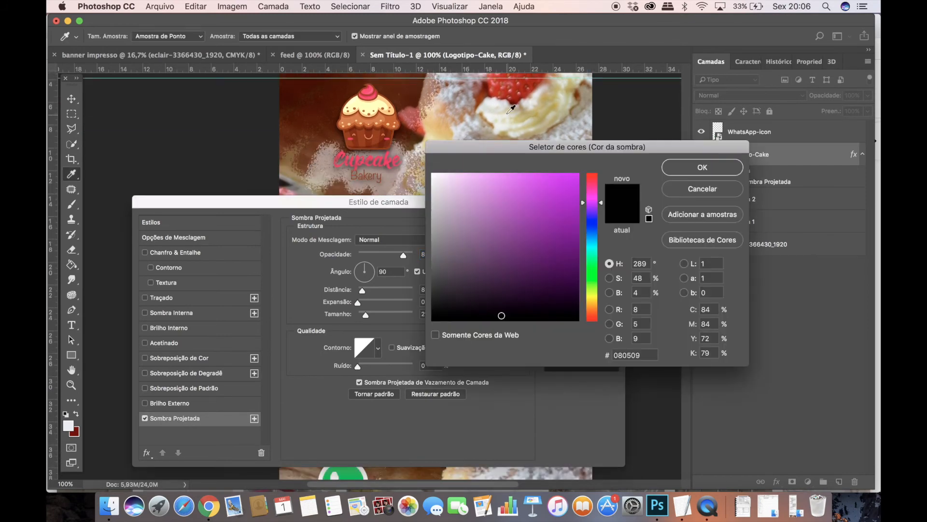
{"action": "left_click", "coordinate": [495, 95]}
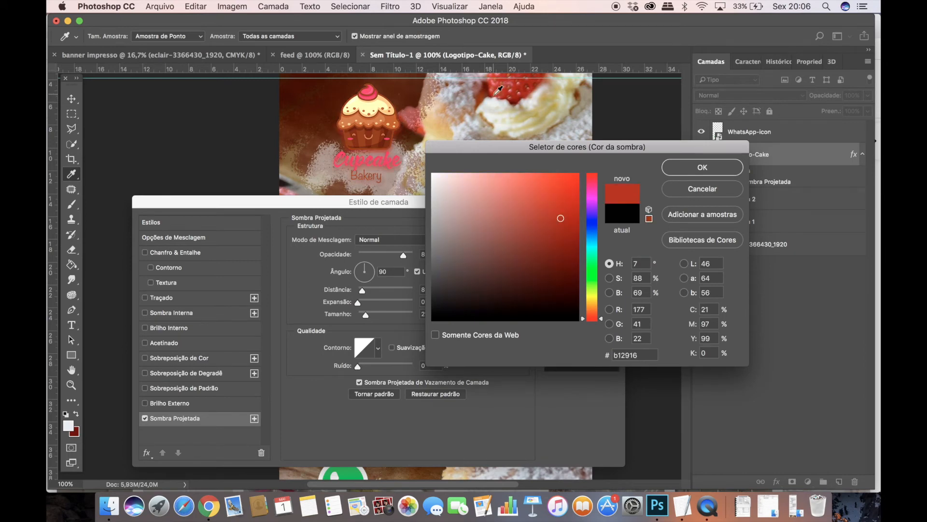
{"action": "left_click", "coordinate": [690, 188]}
Set the cupcake logo's drop shadow to 88% opacity, 4 px distance and 9 px size, and apply it
{"action": "left_click_drag", "start_coordinate": [402, 253], "coordinate": [406, 254]}
{"action": "left_click_drag", "start_coordinate": [362, 289], "coordinate": [365, 317]}
{"action": "key", "text": "Up"}
{"action": "key", "text": "Up"}
{"action": "key", "text": "Up"}
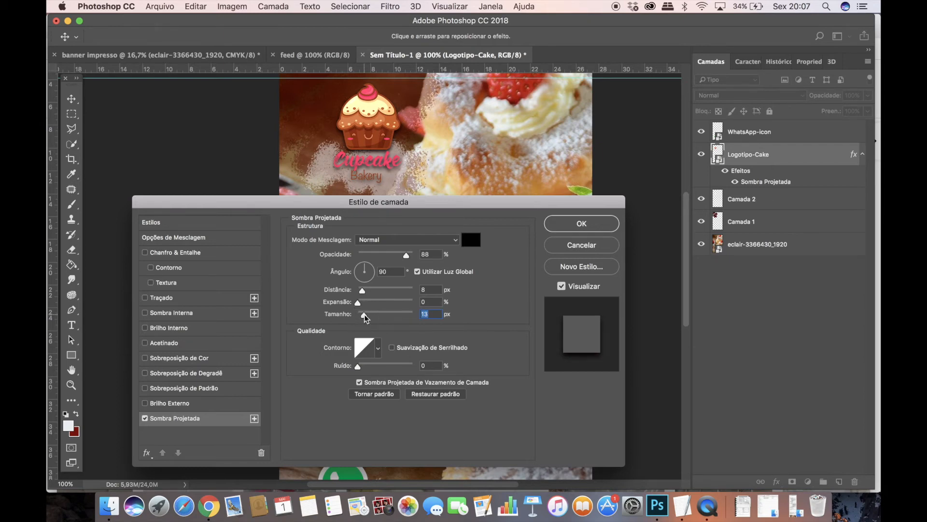
{"action": "mouse_move", "coordinate": [363, 290]}
{"action": "left_mouse_down"}
{"action": "mouse_move", "coordinate": [364, 319]}
{"action": "mouse_move", "coordinate": [360, 295]}
{"action": "left_mouse_up"}
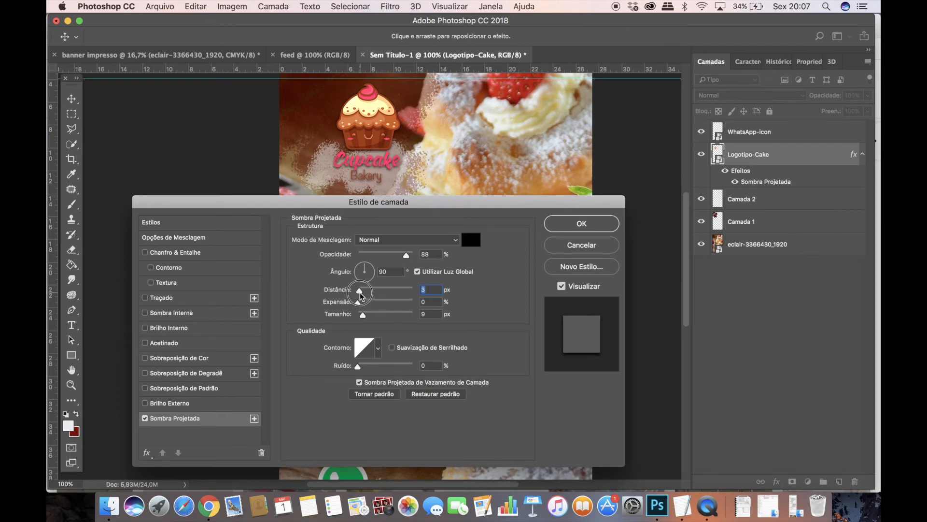
{"action": "left_click", "coordinate": [566, 230]}
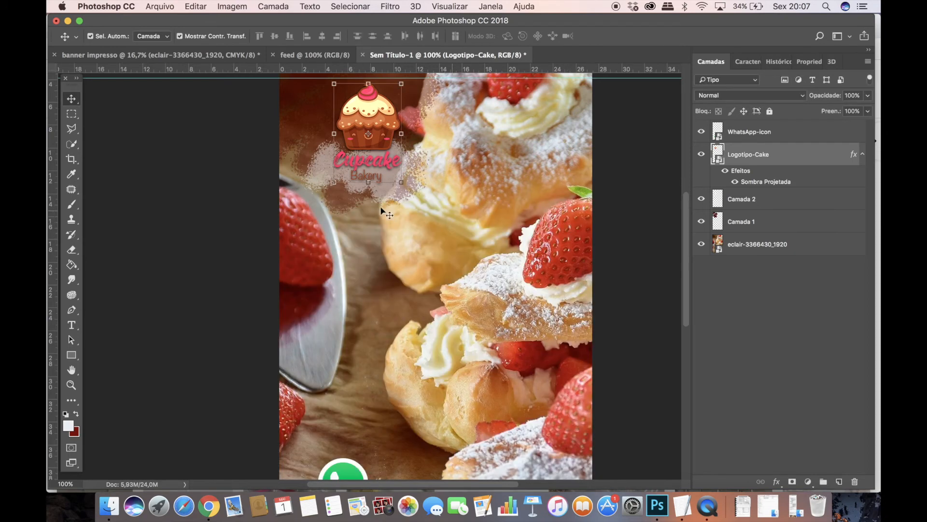
Raise the opacity of the white patch's layer to 100%
{"action": "left_click", "coordinate": [237, 217]}
{"action": "scroll", "coordinate": [237, 218], "scroll_direction": "down", "scroll_amount": 1}
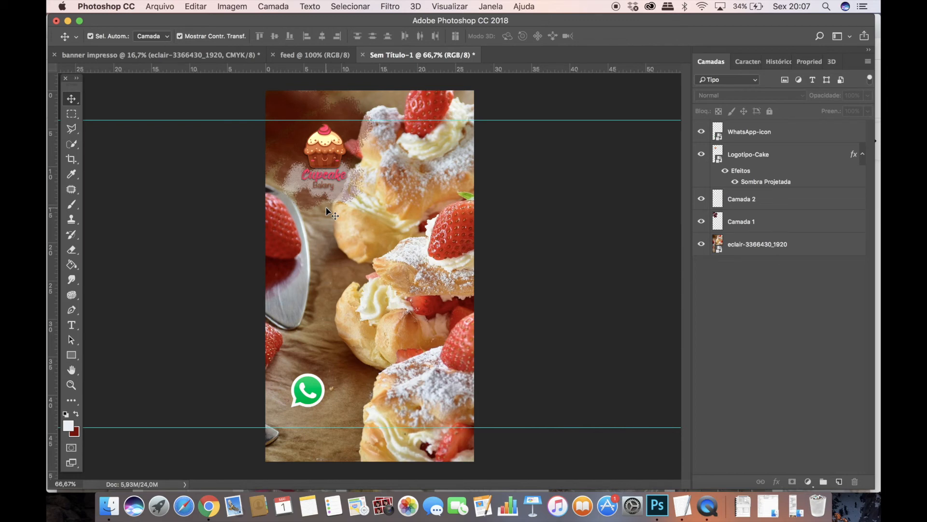
{"action": "left_click", "coordinate": [293, 188]}
{"action": "left_click_drag", "start_coordinate": [816, 100], "coordinate": [833, 97]}
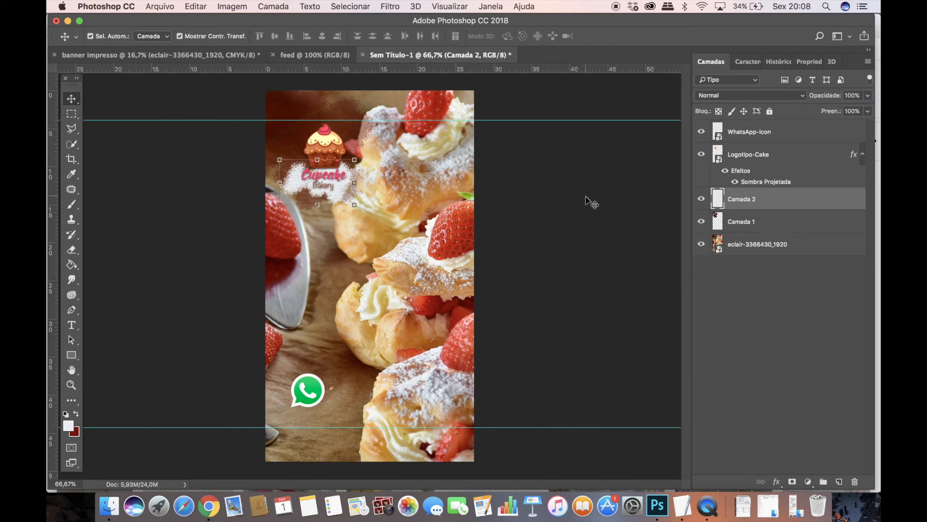
{"action": "left_click", "coordinate": [607, 205]}
Hide the cupcake logo's layer effects and move the logo slightly down over the white patch
{"action": "left_click", "coordinate": [338, 196]}
{"action": "left_click", "coordinate": [331, 144]}
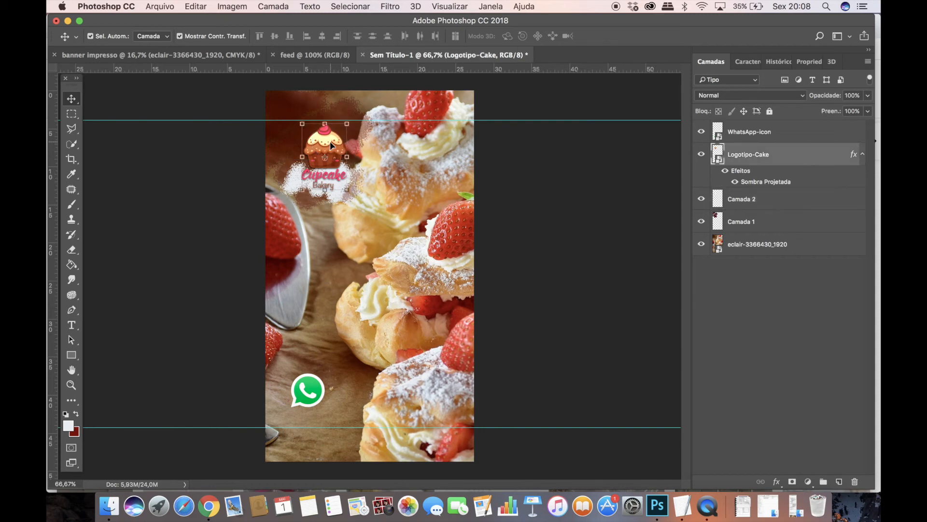
{"action": "left_click", "coordinate": [725, 172]}
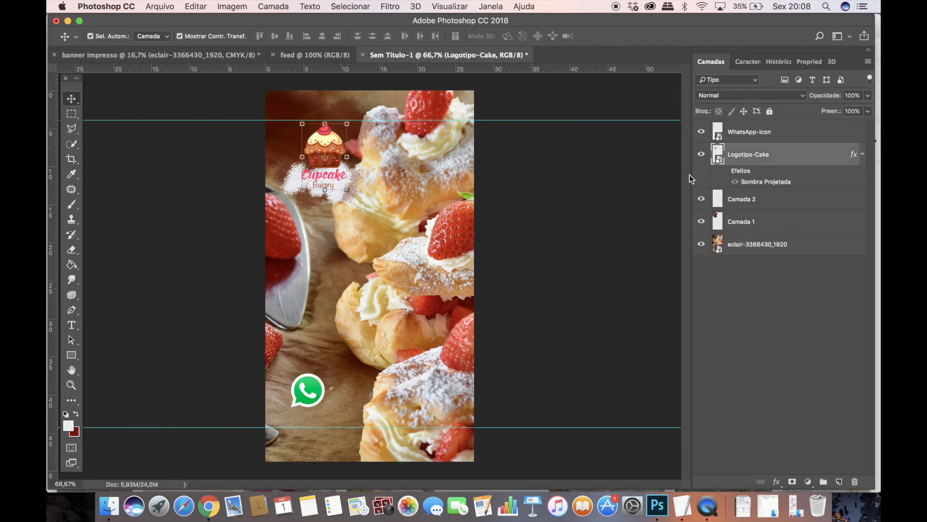
{"action": "left_click", "coordinate": [726, 171]}
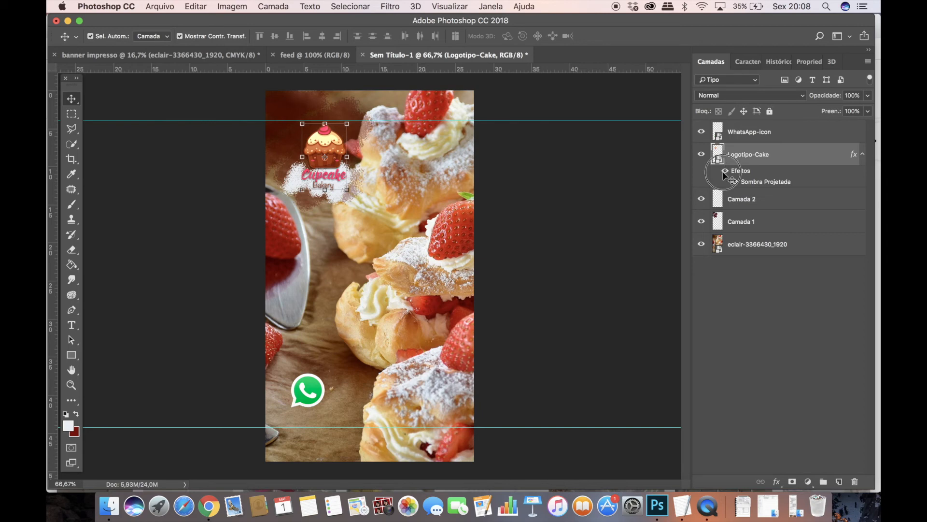
{"action": "left_click", "coordinate": [516, 179]}
{"action": "left_click_drag", "start_coordinate": [326, 153], "coordinate": [327, 154]}
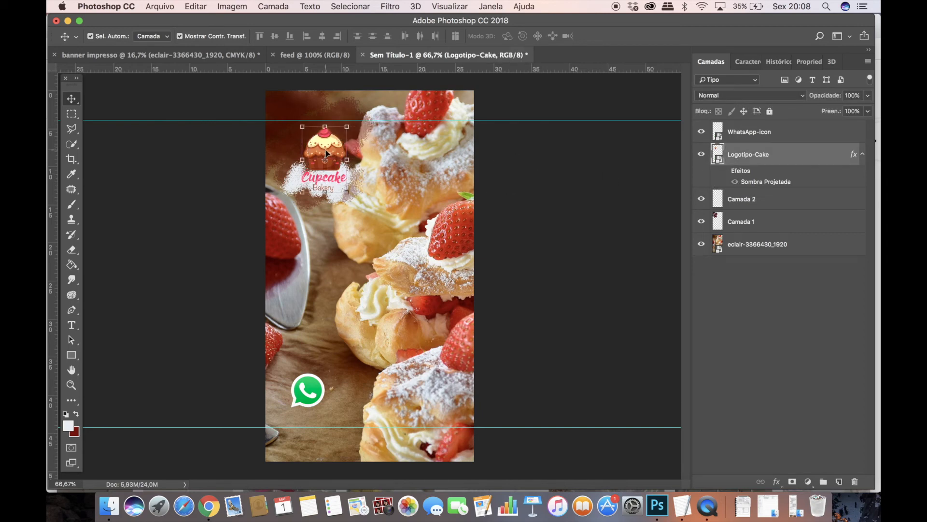
{"action": "left_click", "coordinate": [219, 180]}
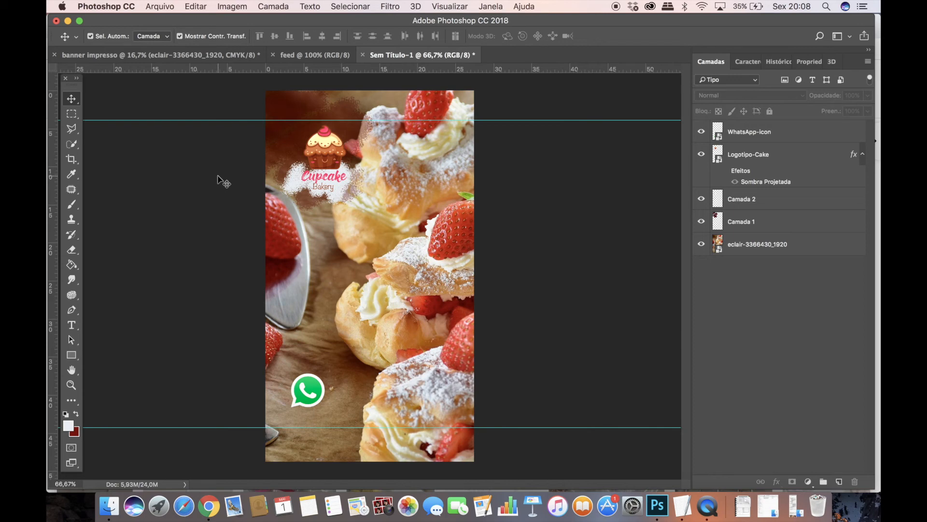
Hide the two brushed patch layers, Camada 2 and Camada 1
{"action": "left_click", "coordinate": [731, 205]}
{"action": "left_click", "coordinate": [701, 200]}
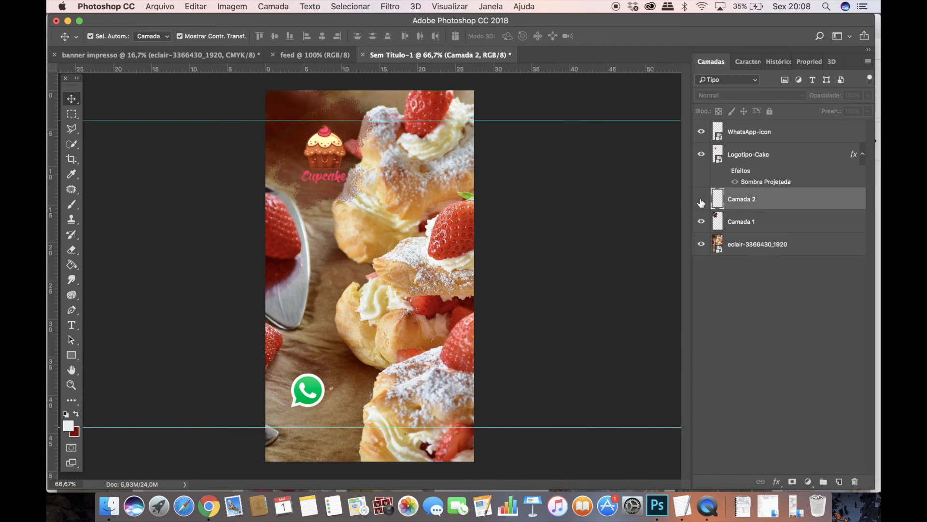
{"action": "left_click", "coordinate": [359, 185]}
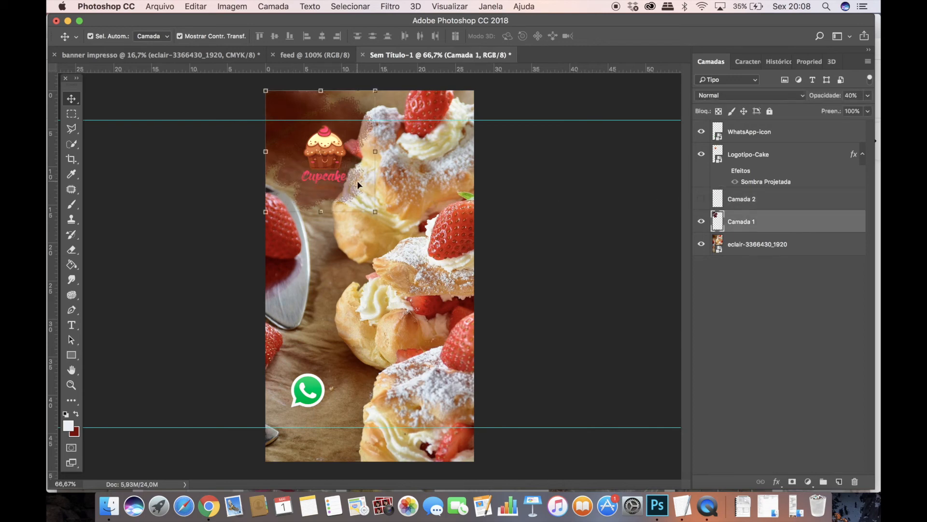
{"action": "left_click", "coordinate": [702, 224]}
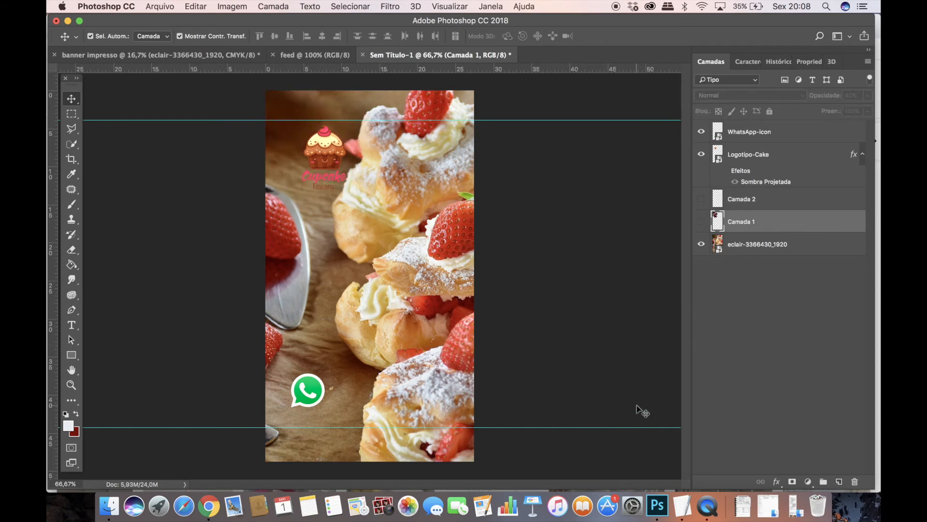
Draw a near-white rectangle of about 1269 x 294 px behind the logo, spanning the canvas width just below the upper guide
{"action": "left_click", "coordinate": [72, 357]}
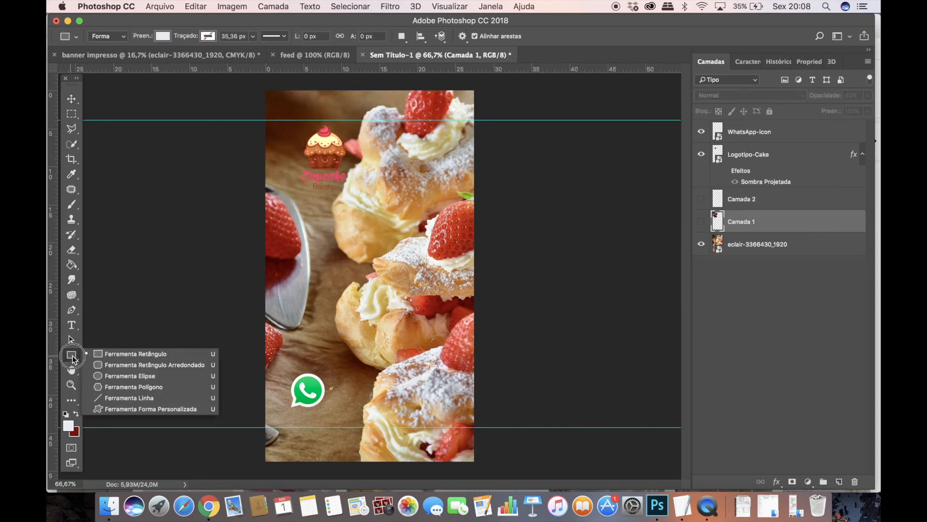
{"action": "left_click", "coordinate": [96, 355]}
{"action": "left_click_drag", "start_coordinate": [251, 125], "coordinate": [496, 177]}
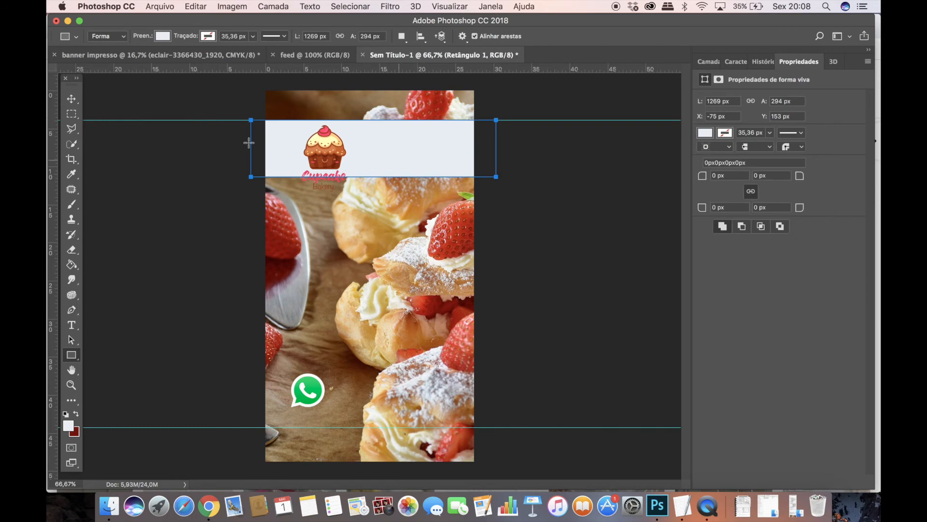
Move the cupcake logo to the horizontal centre of the near-white band, with its cherry just below the upper guide
{"action": "left_click", "coordinate": [74, 99]}
{"action": "left_click_drag", "start_coordinate": [332, 147], "coordinate": [377, 145]}
{"action": "left_click_drag", "start_coordinate": [391, 185], "coordinate": [383, 178]}
{"action": "left_click_drag", "start_coordinate": [373, 140], "coordinate": [384, 147]}
{"action": "key", "text": "Return"}
{"action": "left_click", "coordinate": [425, 150]}
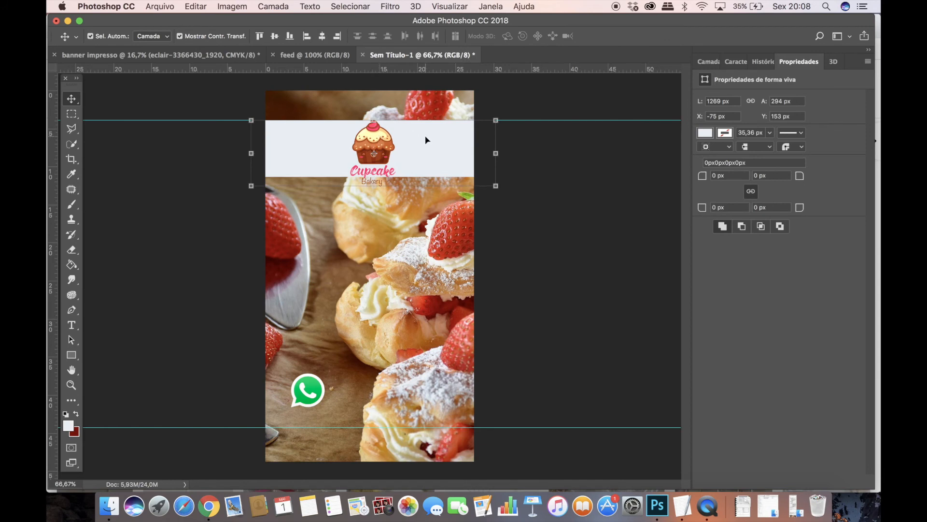
{"action": "left_click", "coordinate": [437, 238]}
{"action": "left_click", "coordinate": [520, 234]}
{"action": "left_click_drag", "start_coordinate": [381, 144], "coordinate": [379, 147]}
Shift the near-white rectangle 20 px to the left
{"action": "left_click", "coordinate": [431, 153]}
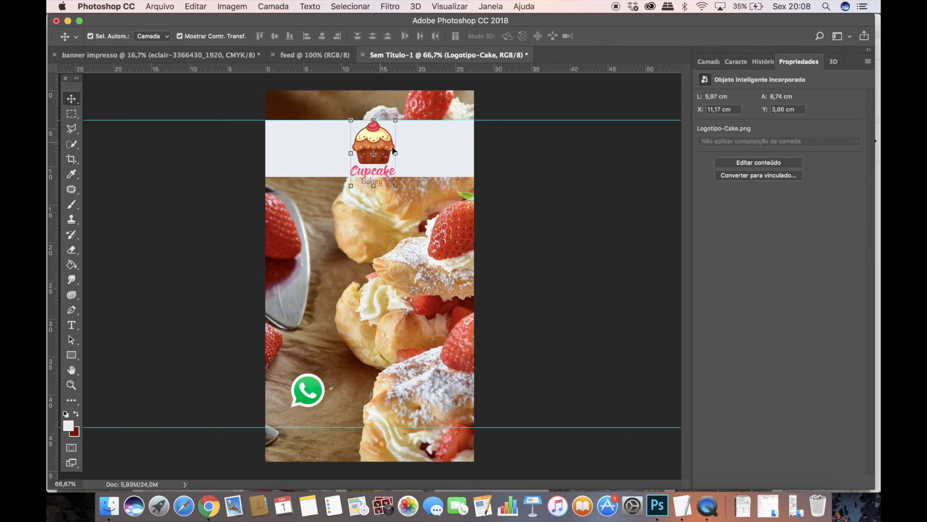
{"action": "key", "text": "shift+Left"}
{"action": "key", "text": "shift+Left"}
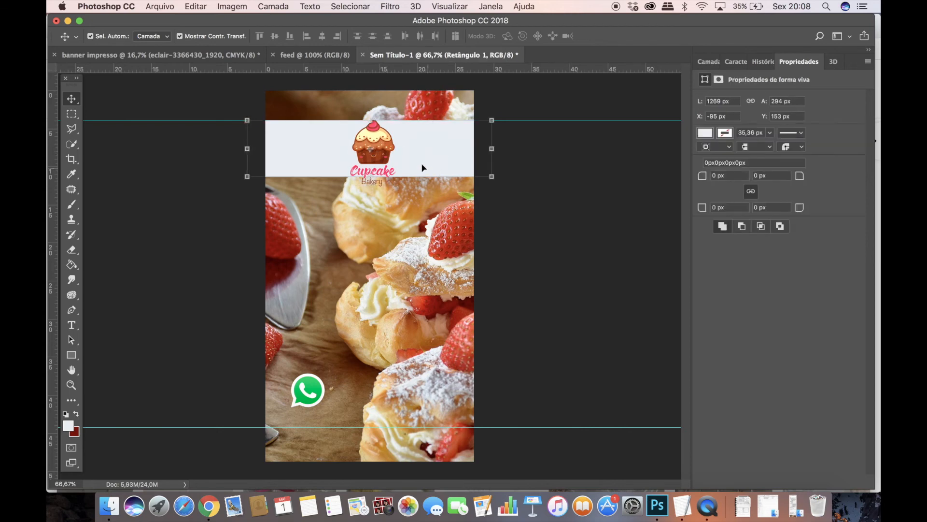
Scale the cupcake logo down to 23.81% so it fits within the height of the band
{"action": "left_click", "coordinate": [372, 143]}
{"action": "left_click_drag", "start_coordinate": [397, 189], "coordinate": [417, 197]}
{"action": "left_click_drag", "start_coordinate": [372, 132], "coordinate": [374, 135]}
{"action": "key", "text": "Return"}
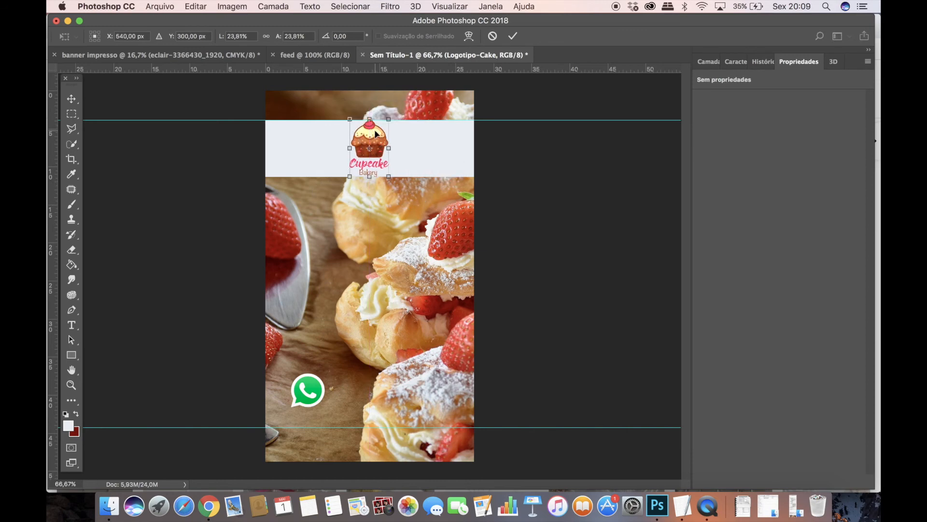
Nudge the cupcake logo to the right to centre it on the band
{"action": "key", "text": "Right"}
{"action": "key", "text": "Right"}
{"action": "key", "text": "Right"}
{"action": "key", "text": "Right"}
{"action": "key", "text": "Right"}
{"action": "key", "text": "Right"}
{"action": "left_click", "coordinate": [431, 150]}
{"action": "left_click", "coordinate": [367, 138]}
{"action": "left_click", "coordinate": [451, 166]}
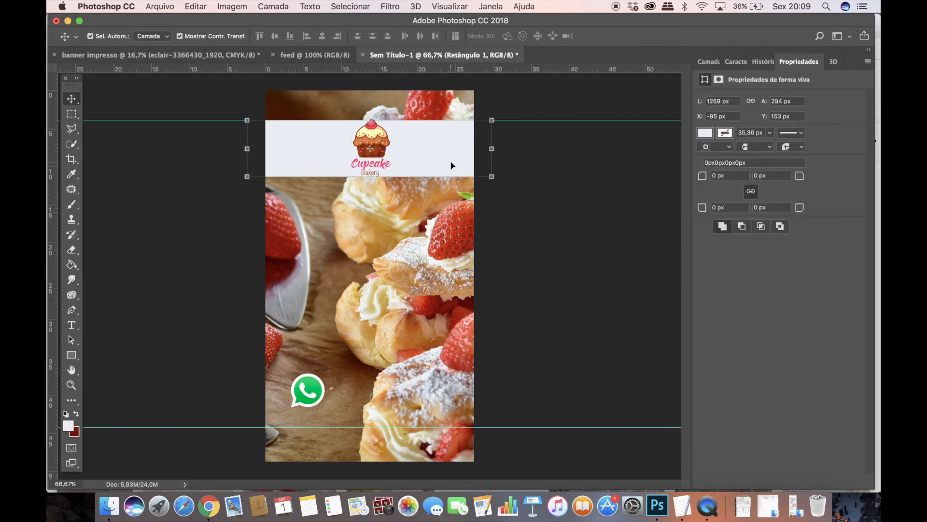
Add a drop shadow with 76% opacity and 46 px size to the near-white rectangle
{"action": "left_click", "coordinate": [709, 62]}
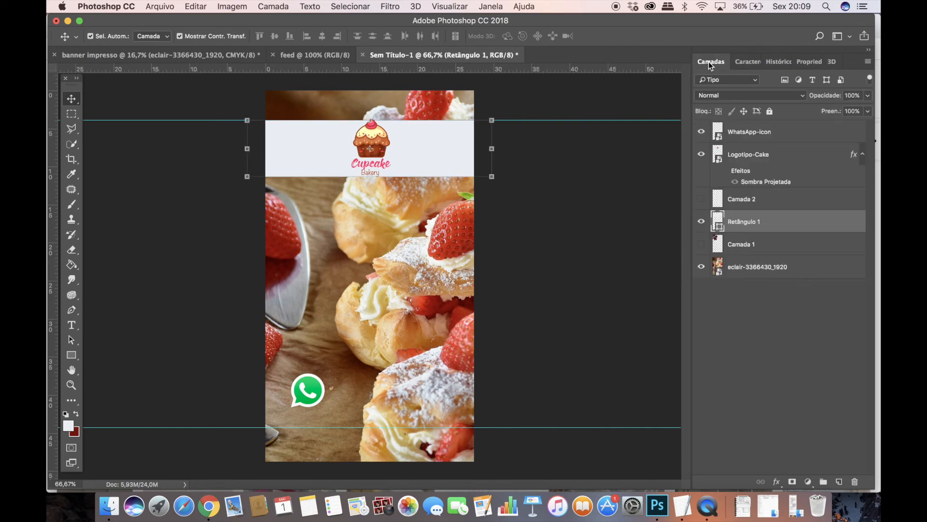
{"action": "left_click", "coordinate": [776, 482]}
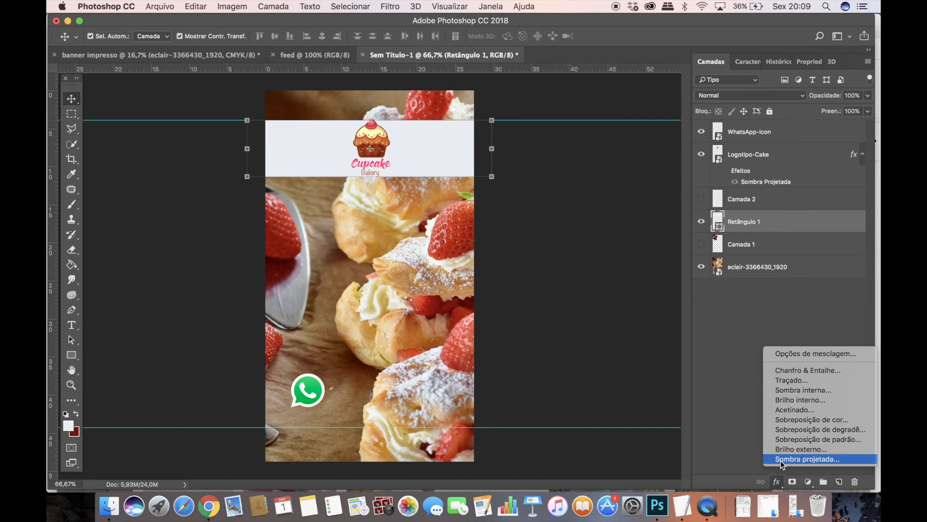
{"action": "left_click", "coordinate": [793, 459]}
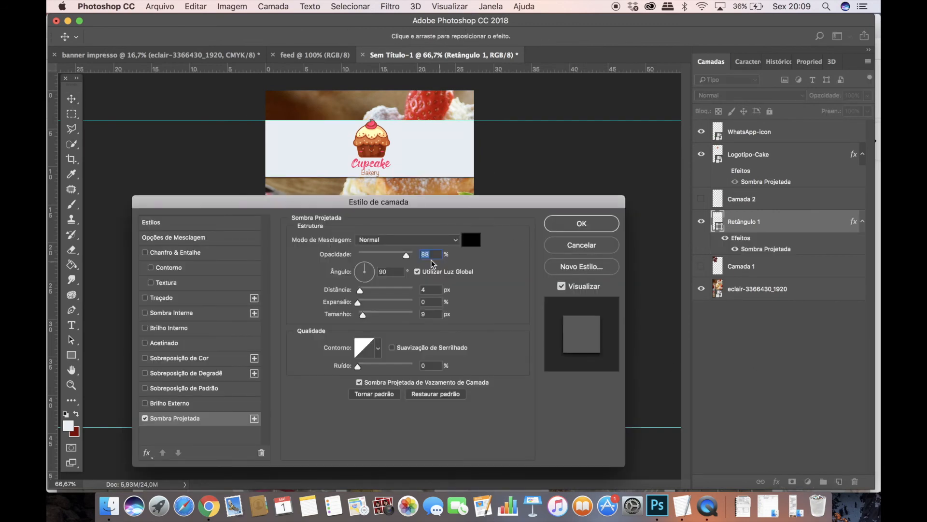
{"action": "left_click", "coordinate": [407, 257]}
{"action": "left_click_drag", "start_coordinate": [407, 256], "coordinate": [400, 256]}
{"action": "left_click_drag", "start_coordinate": [362, 314], "coordinate": [367, 318]}
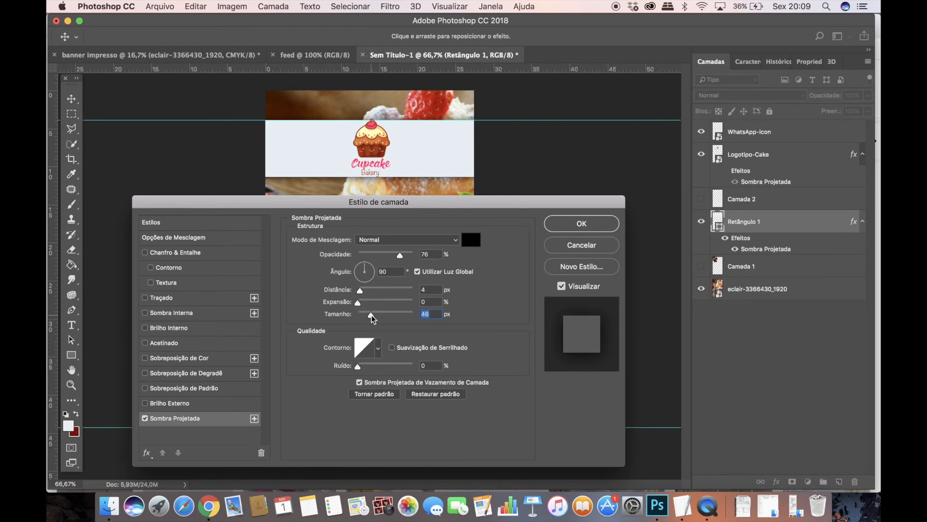
{"action": "left_click", "coordinate": [551, 226]}
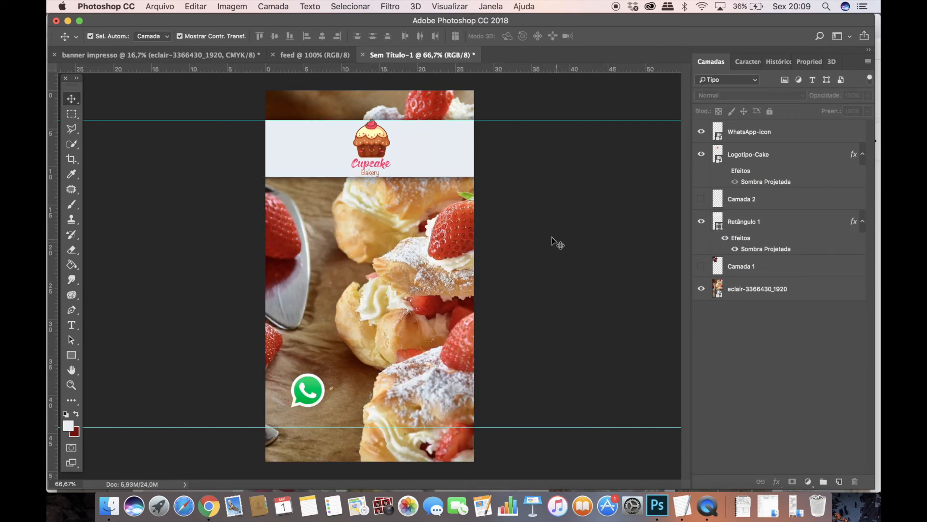
Change the near-white rectangle's drop shadow colour to dark brown 3e1c00, sampled from the background photo
{"action": "double_click", "coordinate": [754, 250]}
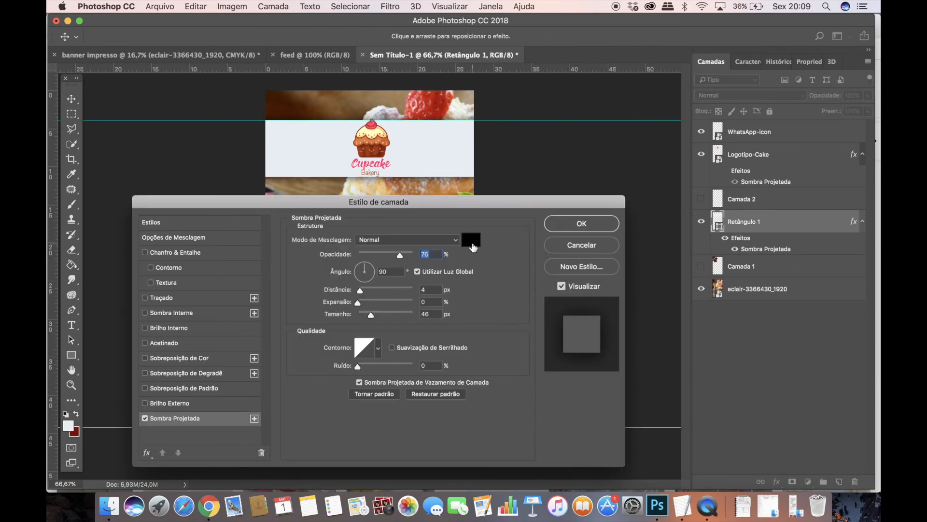
{"action": "left_click", "coordinate": [472, 240]}
{"action": "left_click", "coordinate": [424, 107]}
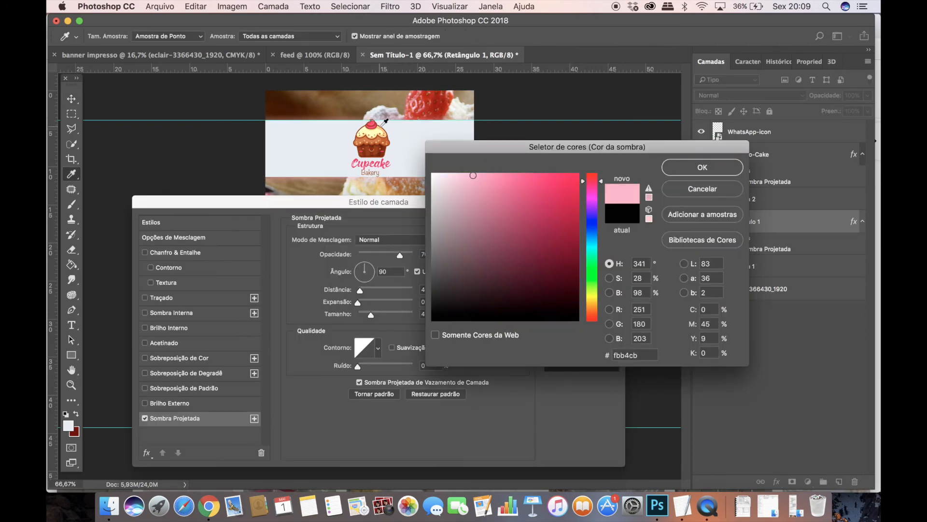
{"action": "left_click", "coordinate": [290, 102]}
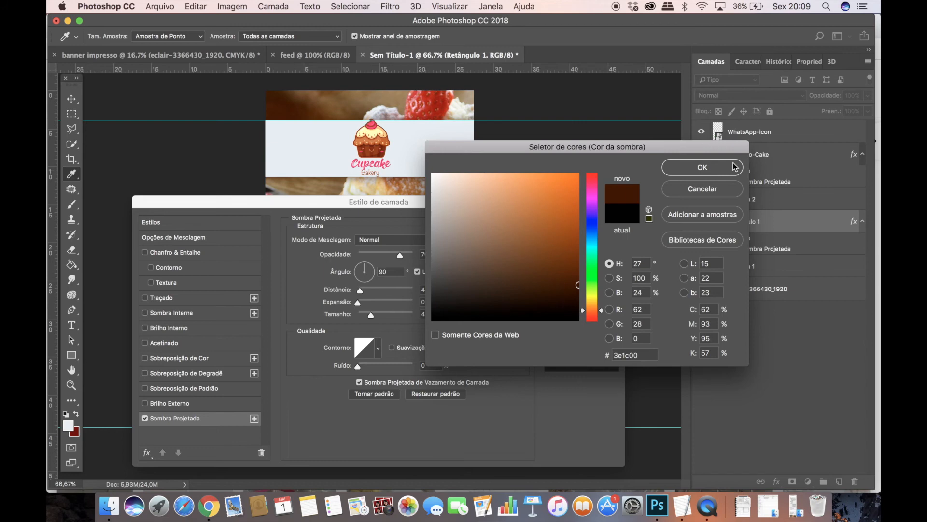
{"action": "left_click", "coordinate": [704, 167]}
{"action": "left_click", "coordinate": [591, 225]}
{"action": "left_click", "coordinate": [552, 162]}
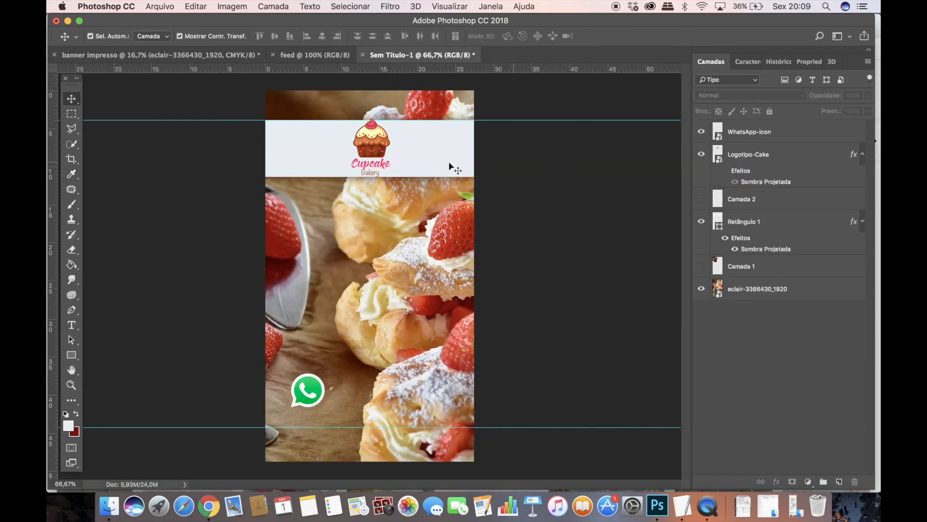
Add a Bevel & Emboss effect with a Texture pattern to the near-white rectangle behind the logo
{"action": "left_click", "coordinate": [449, 151]}
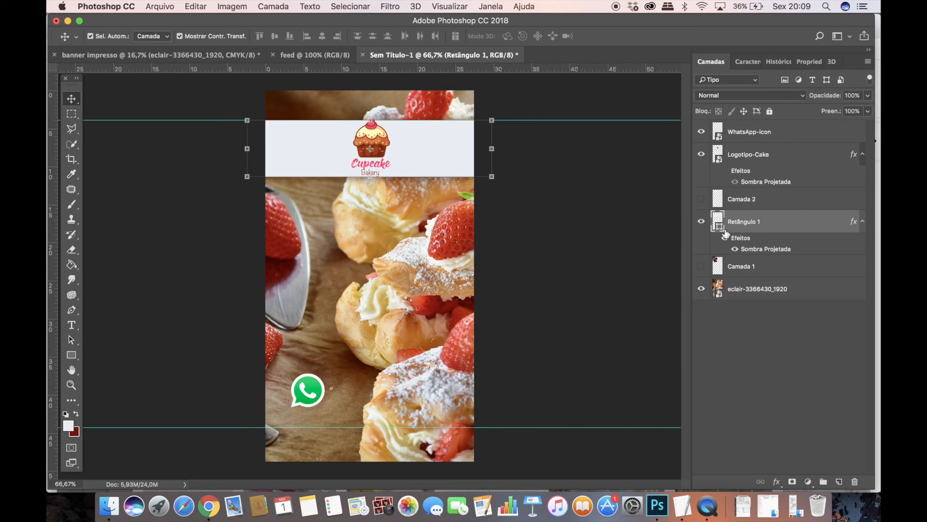
{"action": "left_click", "coordinate": [778, 481]}
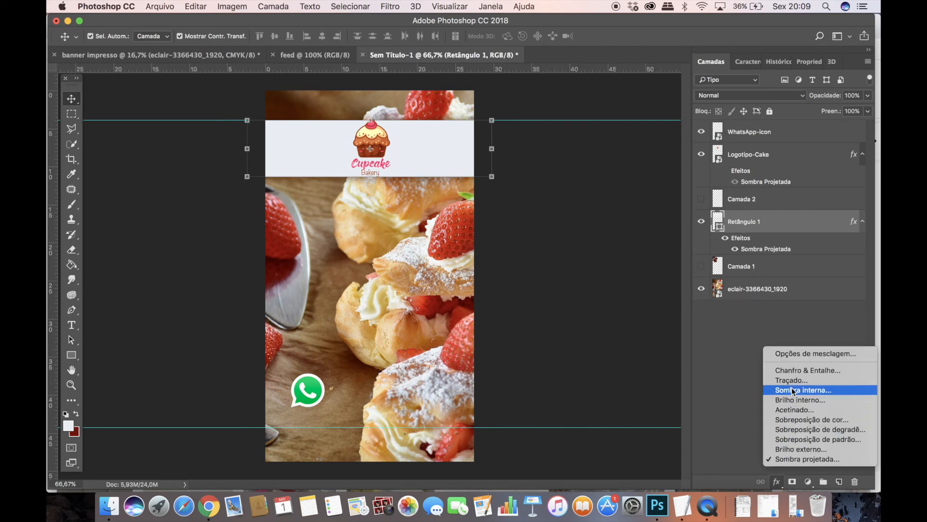
{"action": "left_click", "coordinate": [790, 372]}
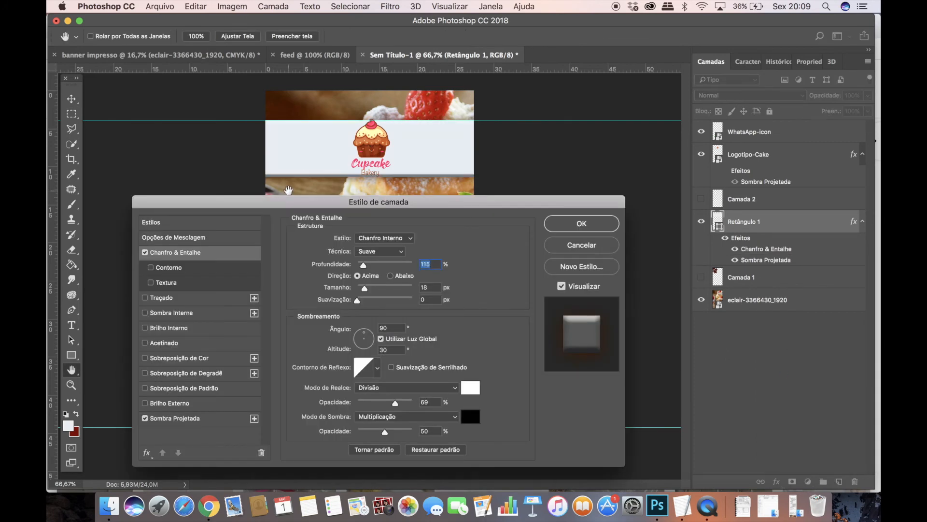
{"action": "left_click", "coordinate": [175, 285]}
{"action": "left_click", "coordinate": [374, 251]}
{"action": "left_click", "coordinate": [378, 323]}
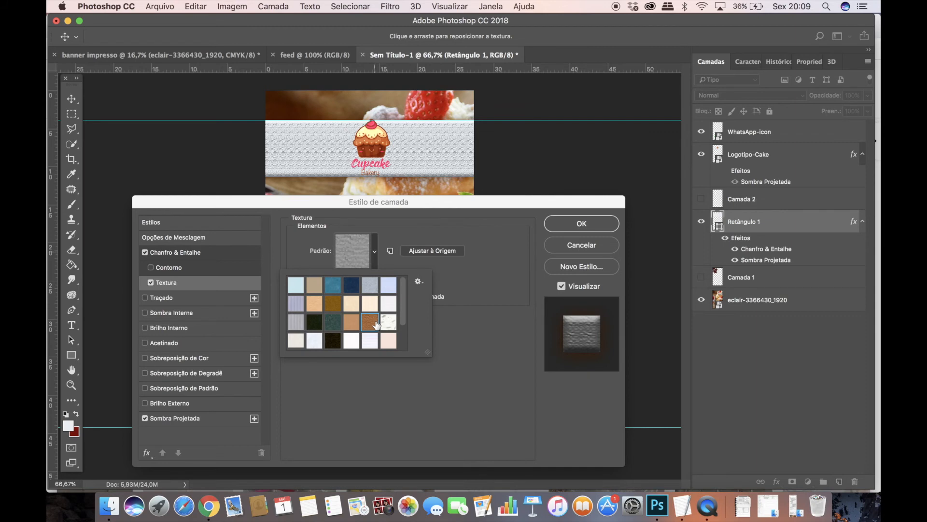
Try several texture patterns on the band's bevel, ending with the light pink one
{"action": "left_click", "coordinate": [352, 323]}
{"action": "left_click", "coordinate": [333, 323]}
{"action": "left_click", "coordinate": [331, 304]}
{"action": "left_click", "coordinate": [331, 285]}
{"action": "left_click", "coordinate": [299, 285]}
{"action": "left_click", "coordinate": [310, 304]}
{"action": "left_click", "coordinate": [296, 307]}
{"action": "left_click", "coordinate": [299, 323]}
{"action": "left_click", "coordinate": [388, 321]}
{"action": "left_click", "coordinate": [389, 340]}
{"action": "scroll", "coordinate": [402, 319], "scroll_direction": "down", "scroll_amount": 2}
{"action": "left_click", "coordinate": [352, 326]}
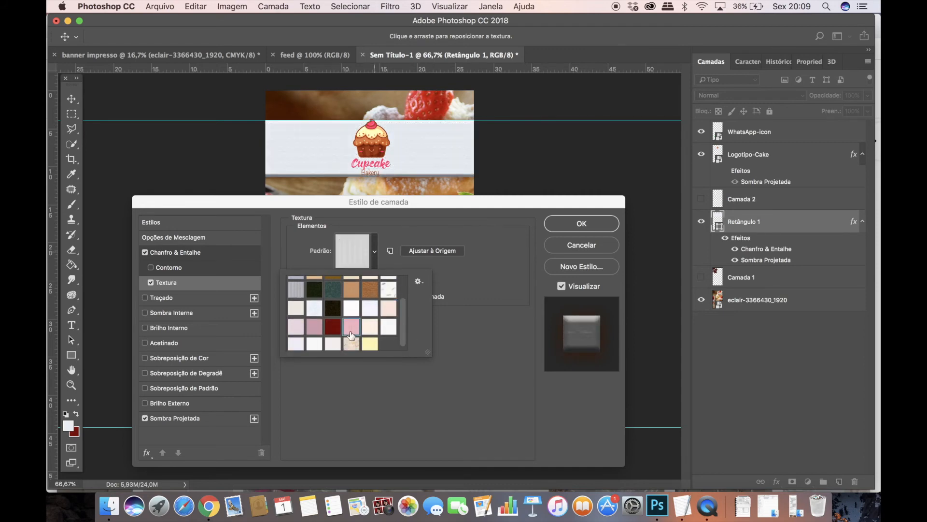
Adjust the texture's scale and apply the light pink pattern to the band's Bevel & Emboss effect
{"action": "left_click", "coordinate": [172, 279]}
{"action": "left_click", "coordinate": [375, 252]}
{"action": "double_click", "coordinate": [349, 330]}
{"action": "left_click_drag", "start_coordinate": [358, 281], "coordinate": [363, 280]}
{"action": "left_click", "coordinate": [374, 254]}
{"action": "left_click", "coordinate": [317, 330]}
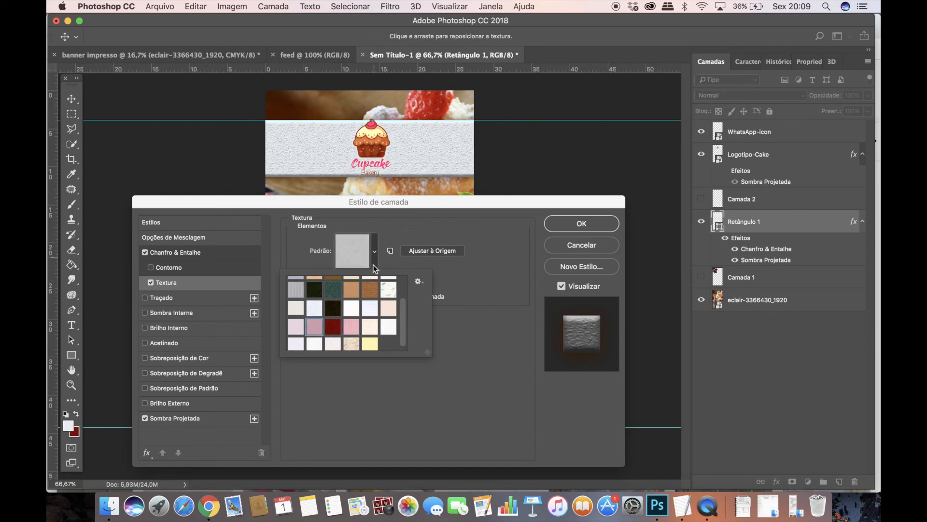
{"action": "left_click", "coordinate": [351, 327]}
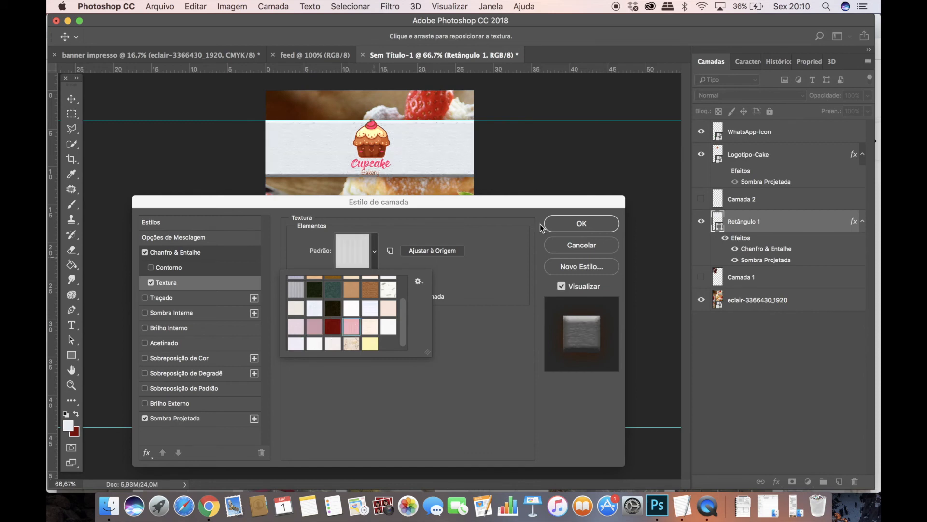
{"action": "left_click", "coordinate": [574, 226]}
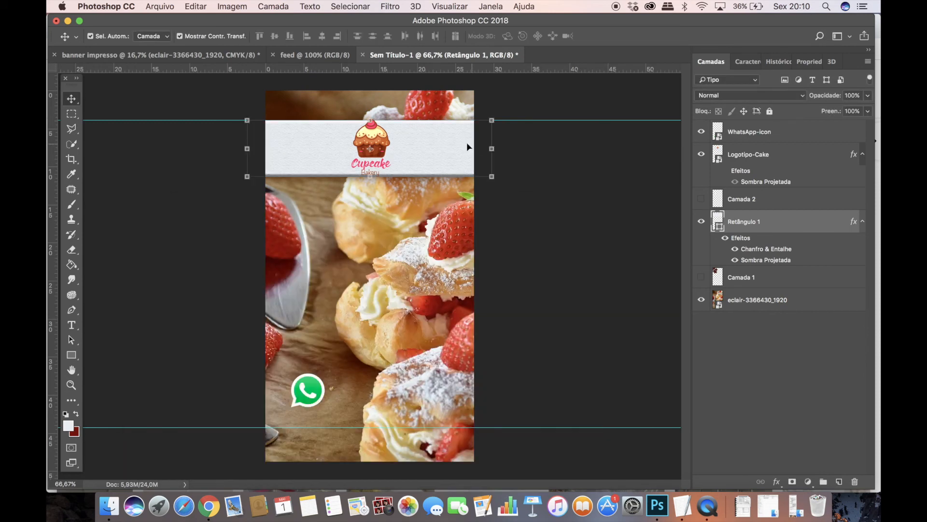
Change the band's fill colour to pale yellow ffffb9, sampled from the cupcake frosting in the logo
{"action": "double_click", "coordinate": [718, 226]}
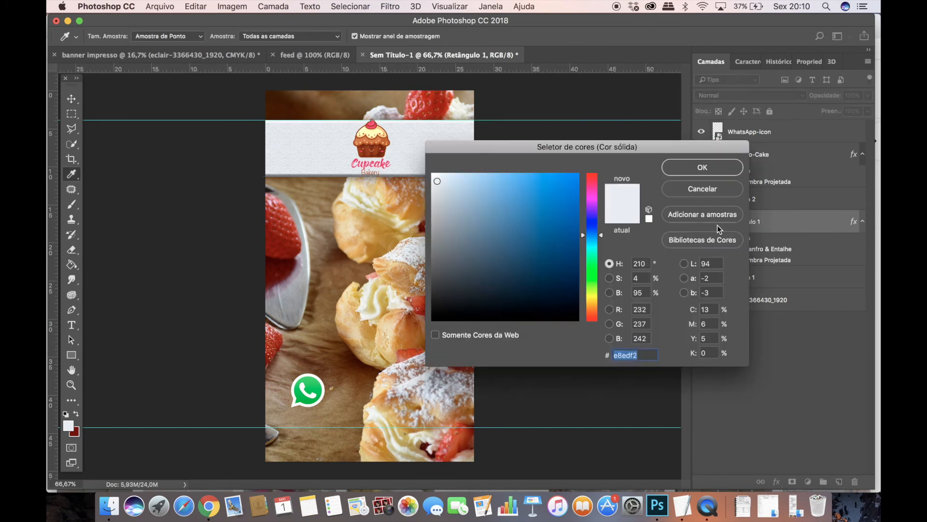
{"action": "left_click", "coordinate": [598, 200]}
{"action": "left_click_drag", "start_coordinate": [573, 189], "coordinate": [568, 205]}
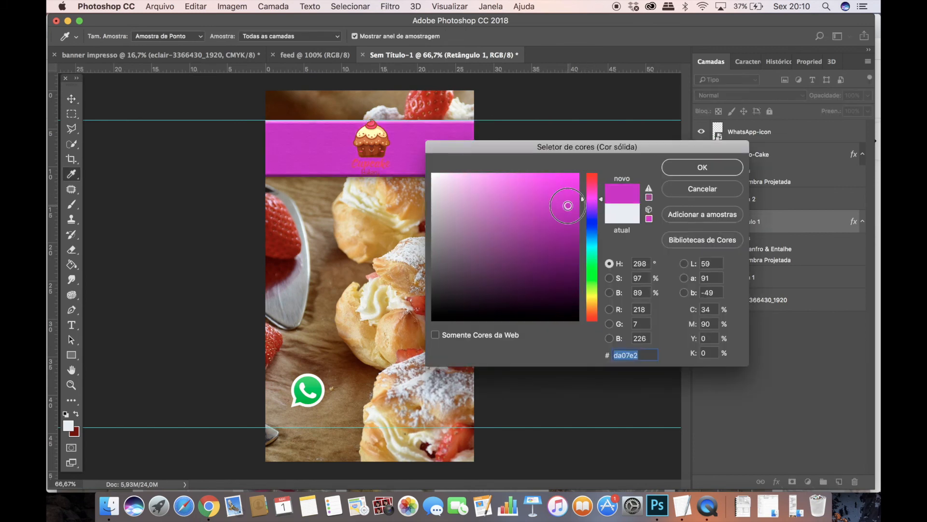
{"action": "left_click", "coordinate": [425, 101]}
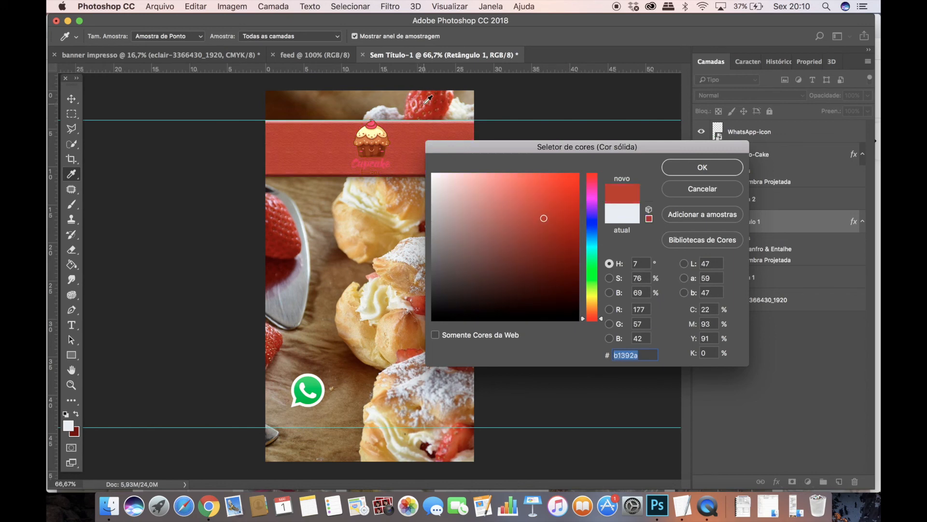
{"action": "left_click", "coordinate": [410, 346]}
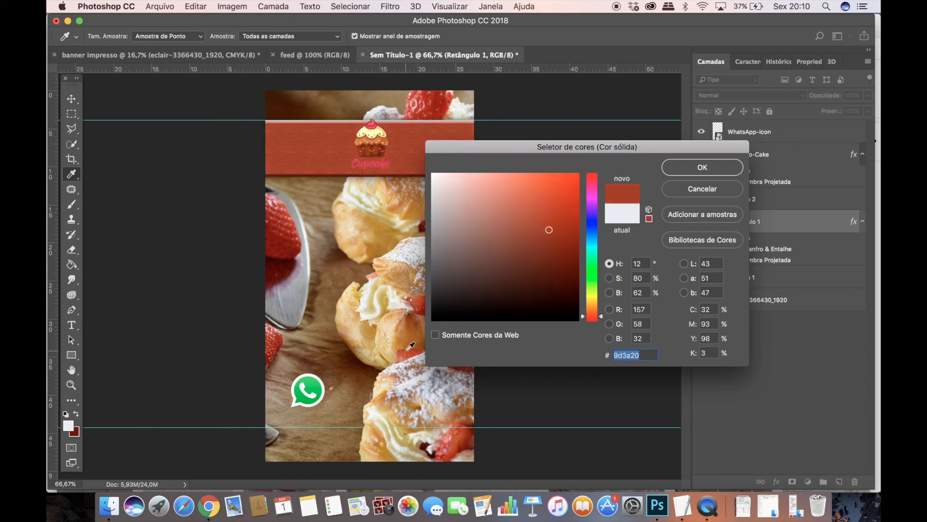
{"action": "left_click", "coordinate": [282, 223]}
{"action": "left_click", "coordinate": [371, 162]}
{"action": "left_click", "coordinate": [372, 161]}
{"action": "left_click", "coordinate": [376, 118]}
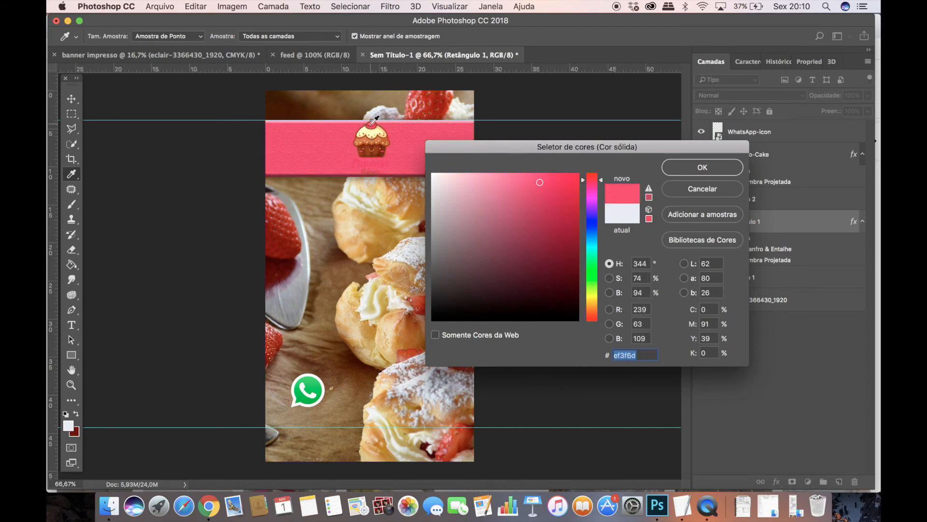
{"action": "left_click", "coordinate": [366, 134]}
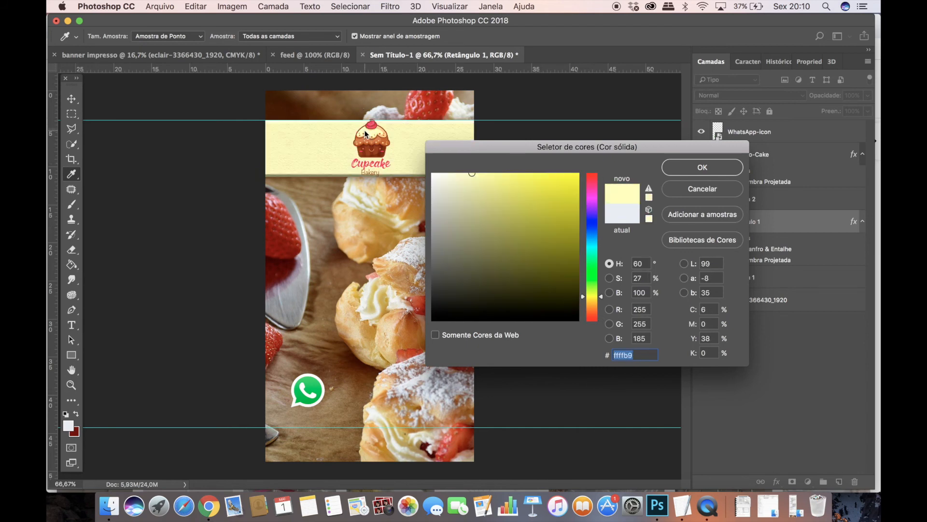
{"action": "left_click", "coordinate": [663, 169]}
{"action": "left_click", "coordinate": [383, 141]}
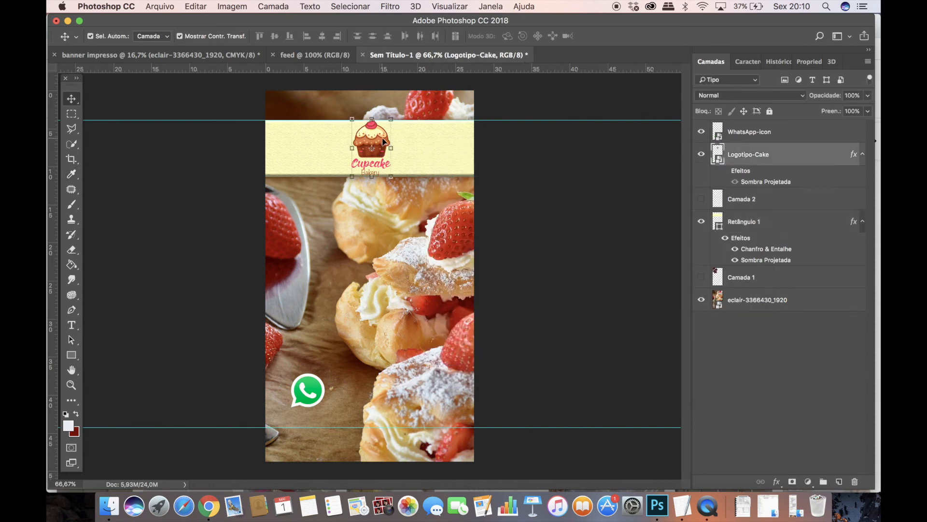
{"action": "key", "text": "super+t"}
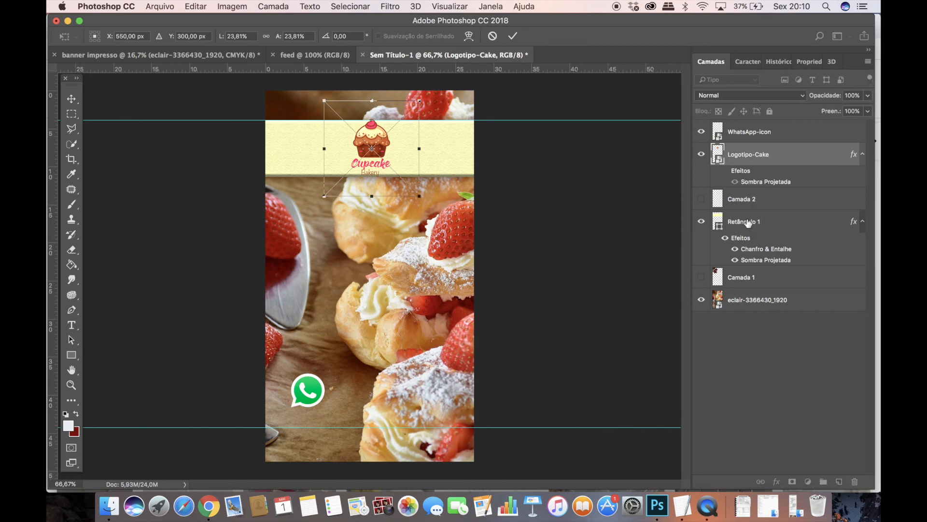
{"action": "key", "text": "Return"}
Hide the Bevel & Emboss effect on the pale yellow rectangle
{"action": "left_click", "coordinate": [457, 147]}
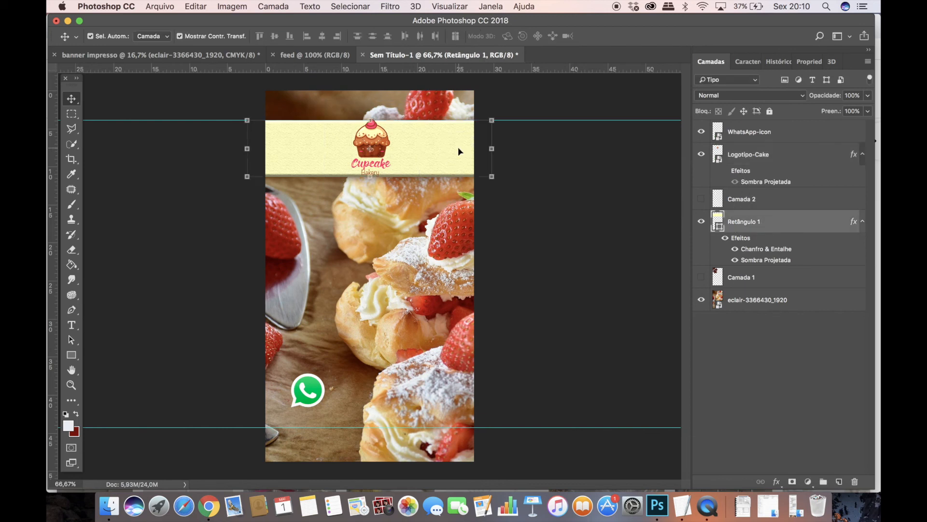
{"action": "left_click", "coordinate": [735, 249]}
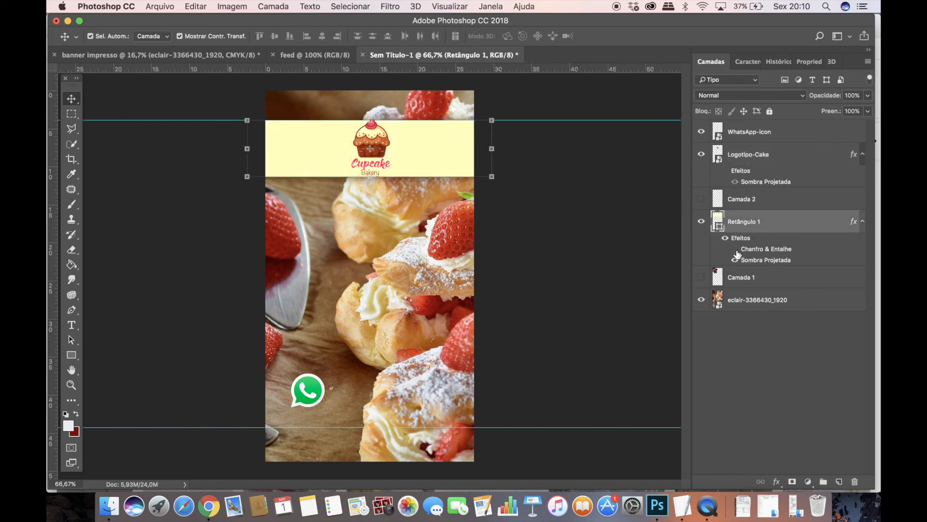
{"action": "left_click", "coordinate": [446, 151]}
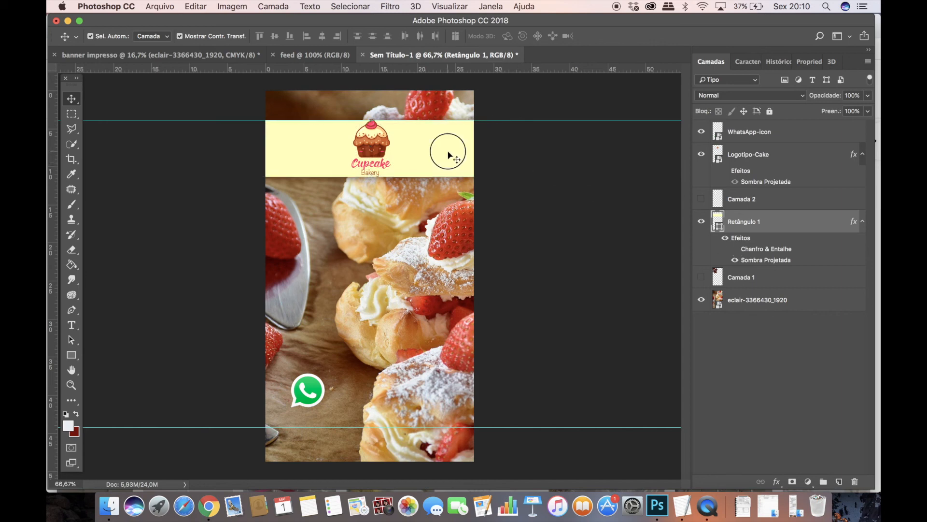
{"action": "left_click", "coordinate": [384, 141]}
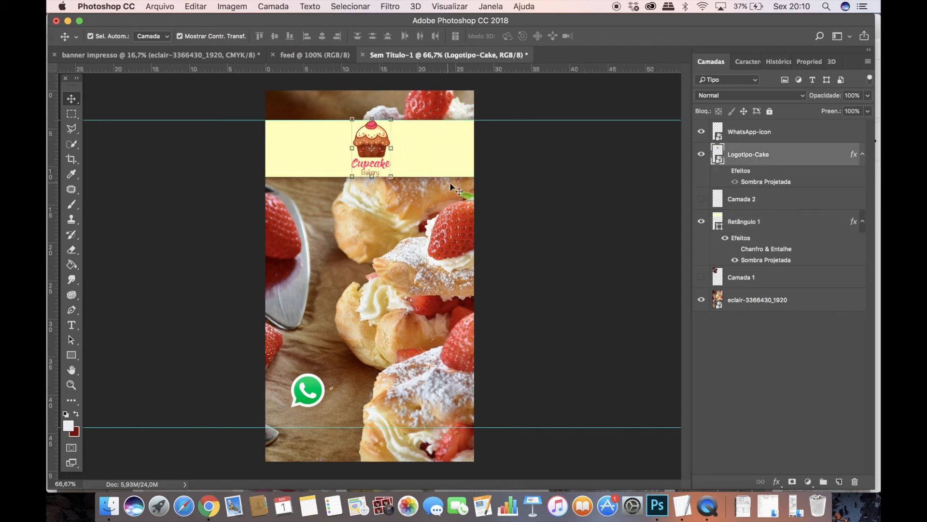
{"action": "left_click", "coordinate": [466, 163]}
{"action": "left_click", "coordinate": [461, 161]}
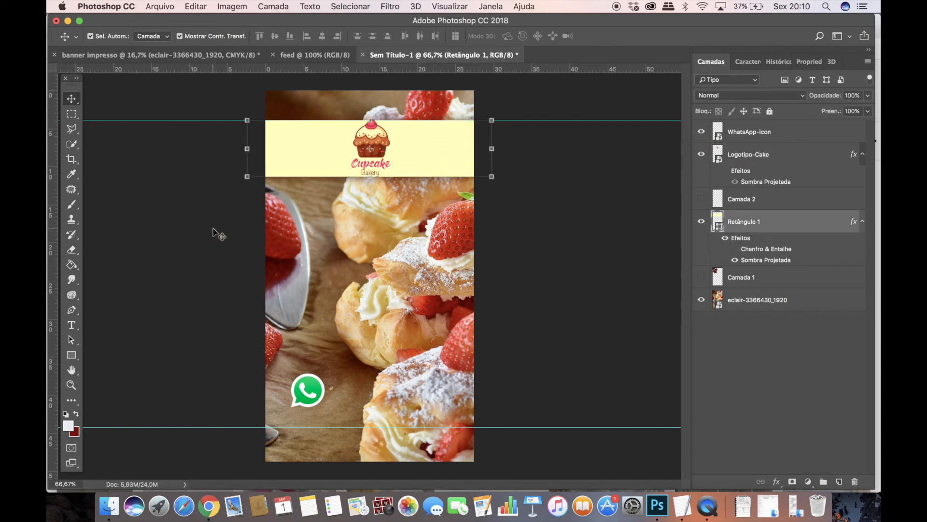
{"action": "double_click", "coordinate": [770, 250]}
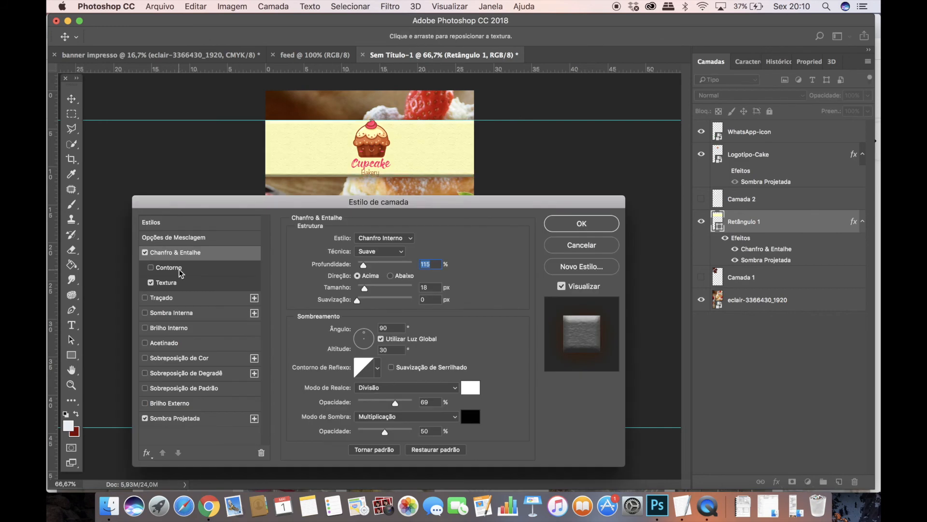
{"action": "left_click", "coordinate": [179, 284]}
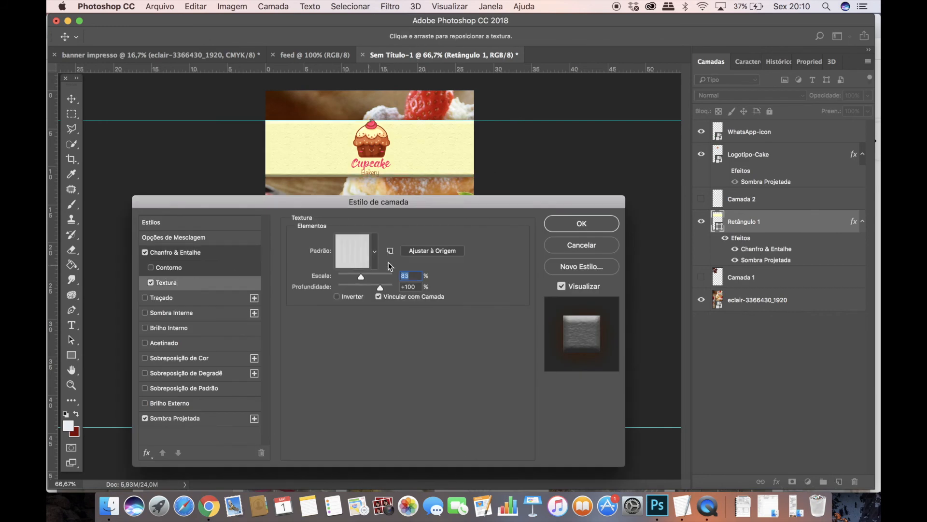
{"action": "left_click", "coordinate": [150, 282]}
{"action": "left_click", "coordinate": [575, 246]}
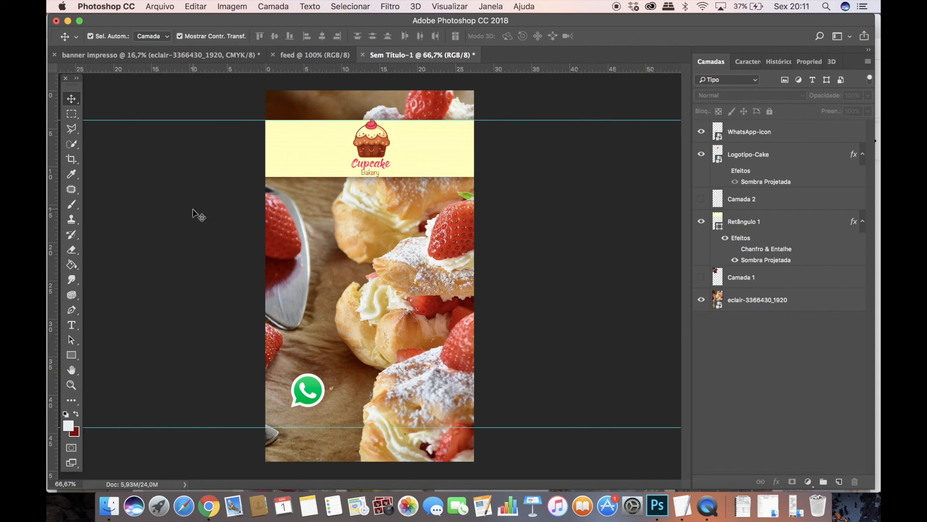
Save the layered document as Stories in Photoshop format in the AULA 13 folder, with maximised compatibility
{"action": "left_click", "coordinate": [159, 6]}
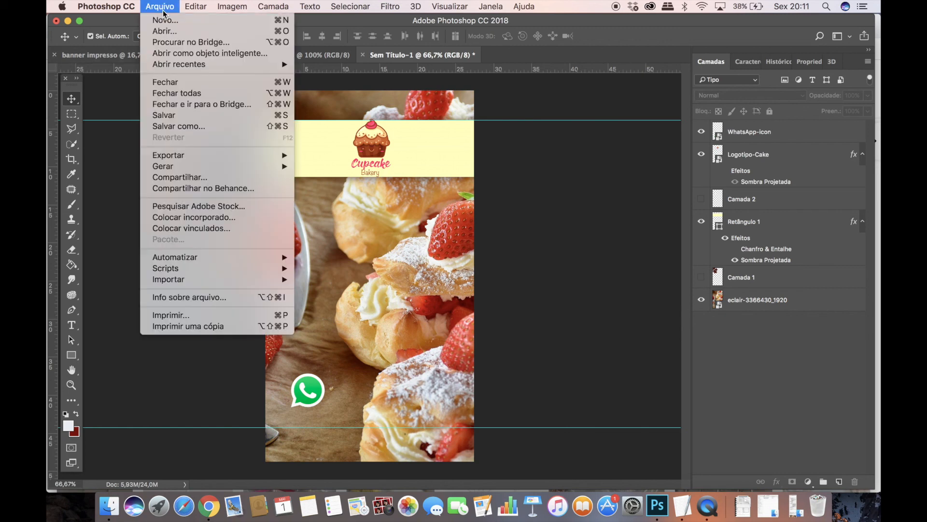
{"action": "left_click", "coordinate": [163, 8]}
{"action": "left_click", "coordinate": [160, 6]}
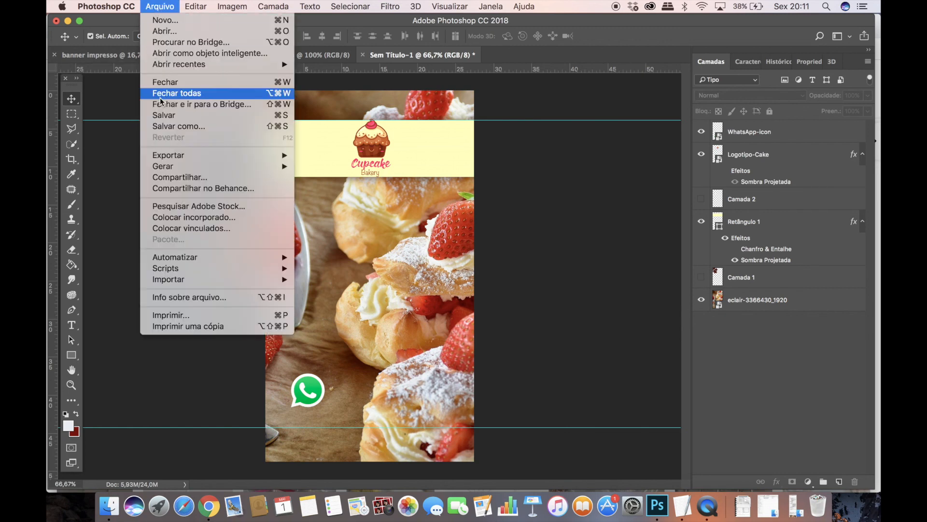
{"action": "left_click", "coordinate": [172, 127]}
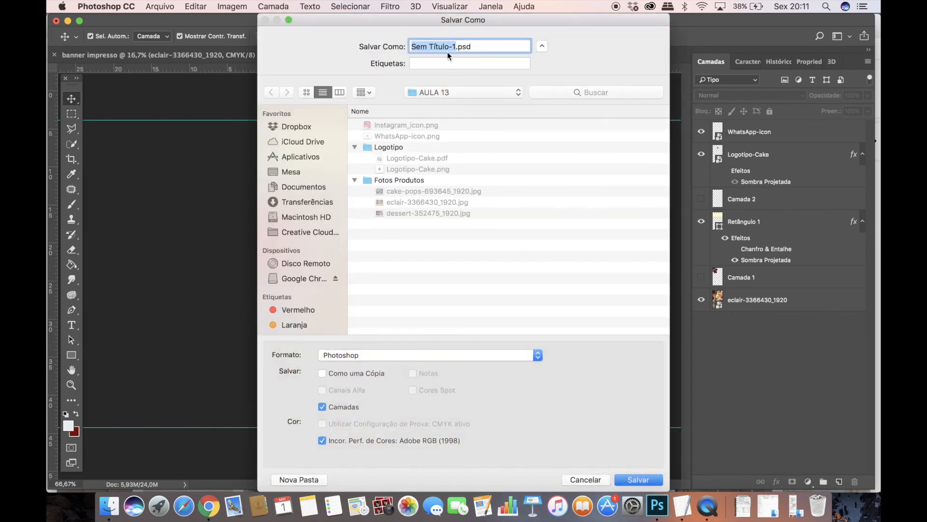
{"action": "type", "text": "Stories"}
{"action": "left_click", "coordinate": [636, 480]}
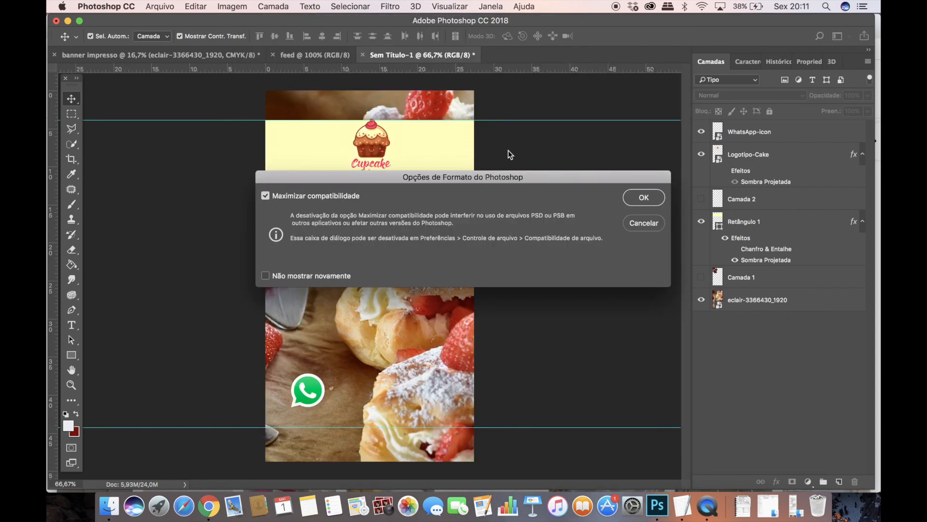
{"action": "left_click", "coordinate": [641, 197]}
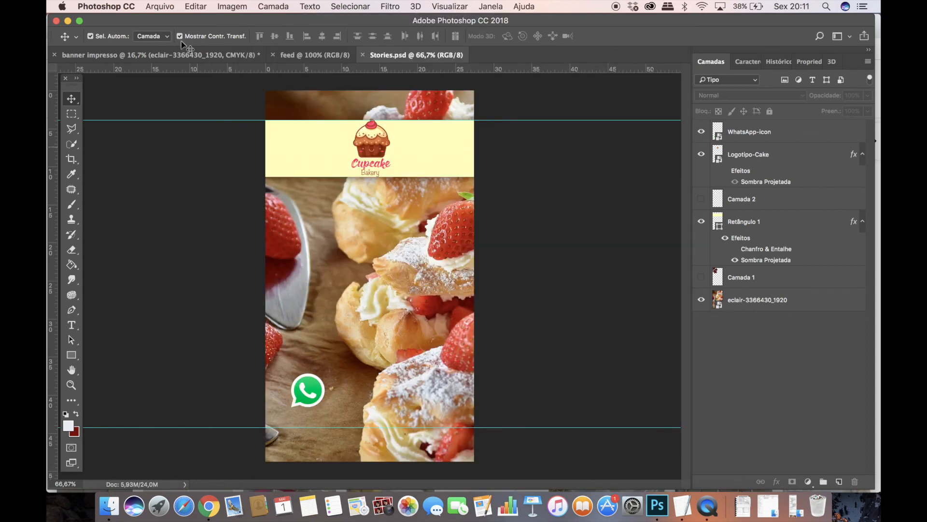
Export the story layout for the web as a PNG-24 file named Stories.png in the AULA 13 folder
{"action": "left_click", "coordinate": [160, 6]}
{"action": "mouse_move", "coordinate": [182, 166]}
{"action": "mouse_move", "coordinate": [206, 156]}
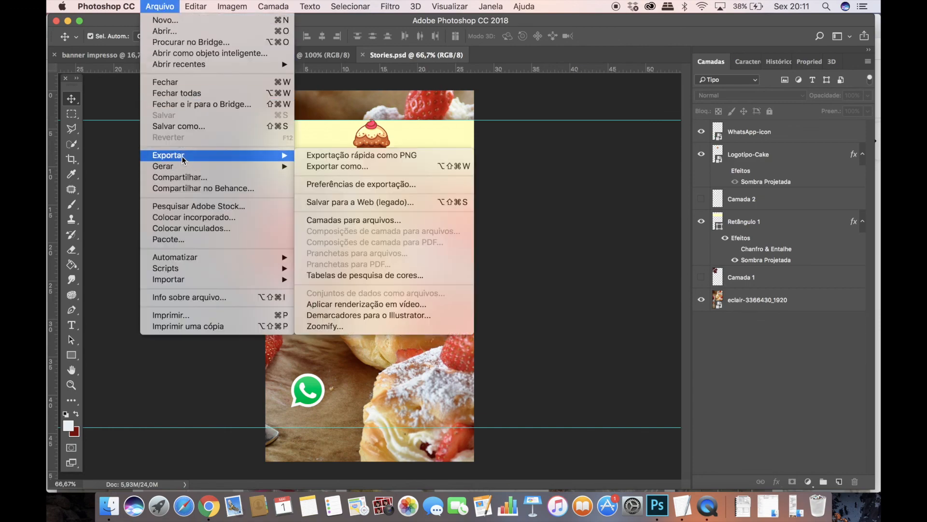
{"action": "left_click", "coordinate": [360, 203]}
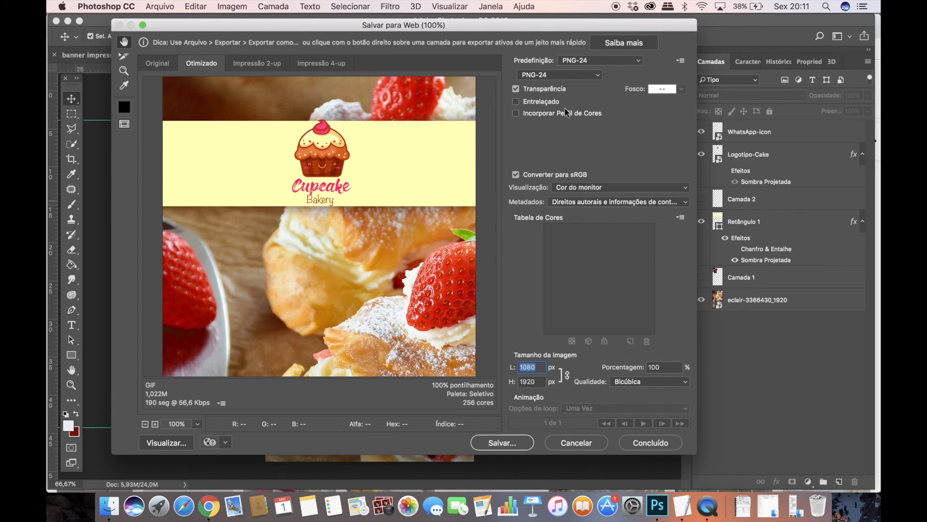
{"action": "left_click", "coordinate": [501, 443]}
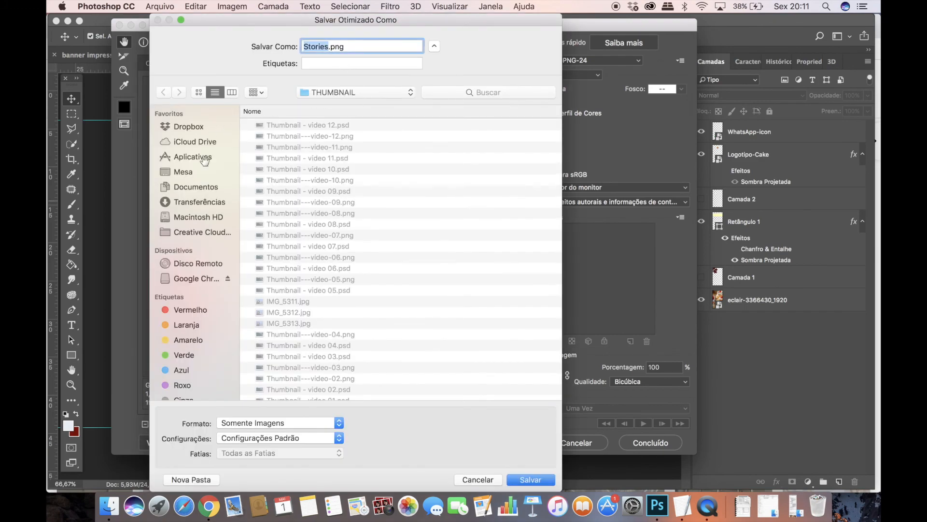
{"action": "left_click", "coordinate": [203, 186]}
{"action": "double_click", "coordinate": [288, 125]}
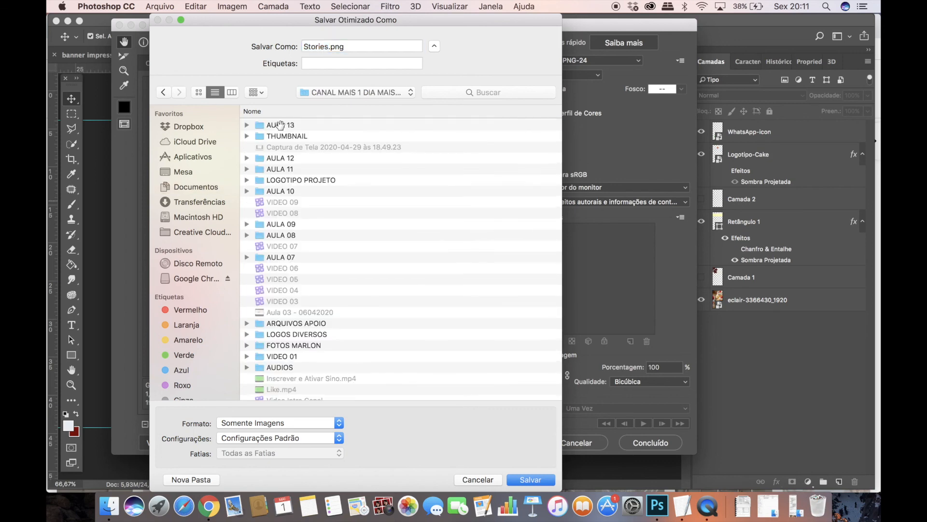
{"action": "double_click", "coordinate": [282, 126]}
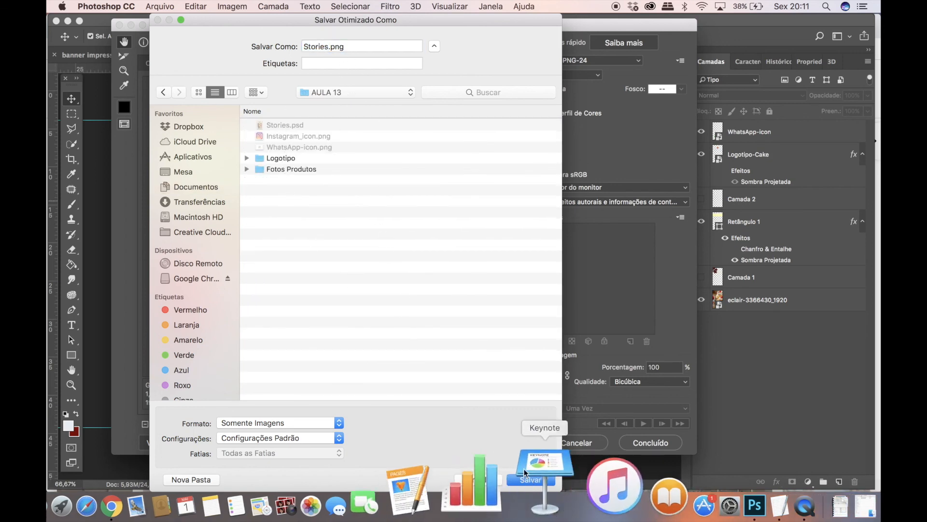
{"action": "left_click", "coordinate": [531, 478]}
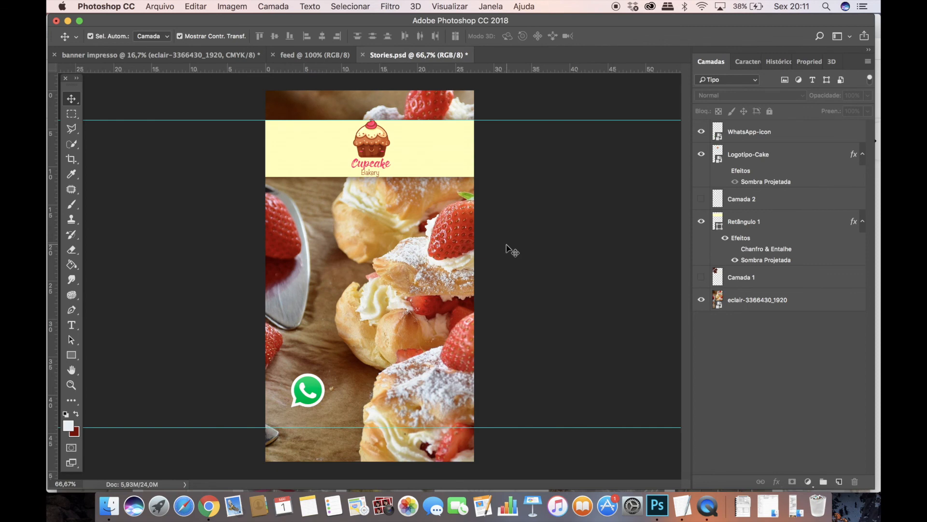
Save the blank feed document as feed.psd in Photoshop format in the AULA 13 folder
{"action": "left_click", "coordinate": [294, 56]}
{"action": "left_click", "coordinate": [164, 7]}
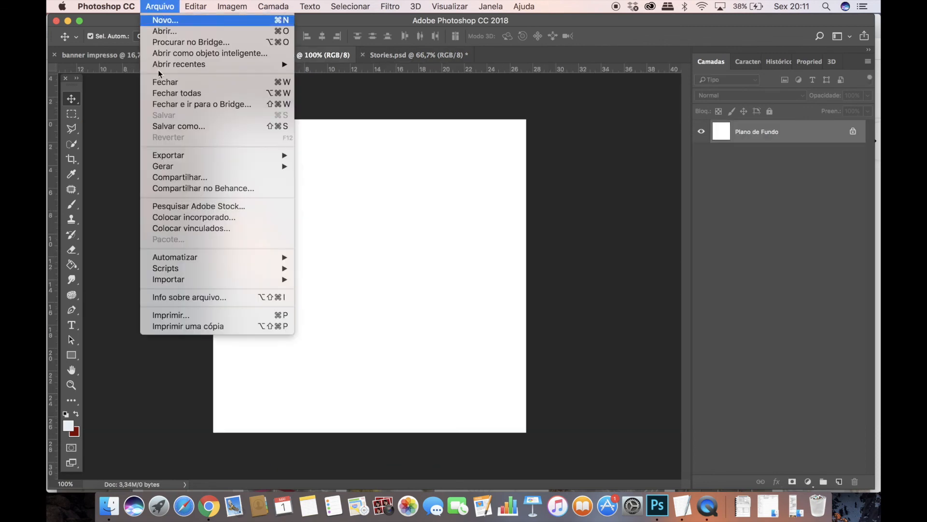
{"action": "left_click", "coordinate": [176, 127]}
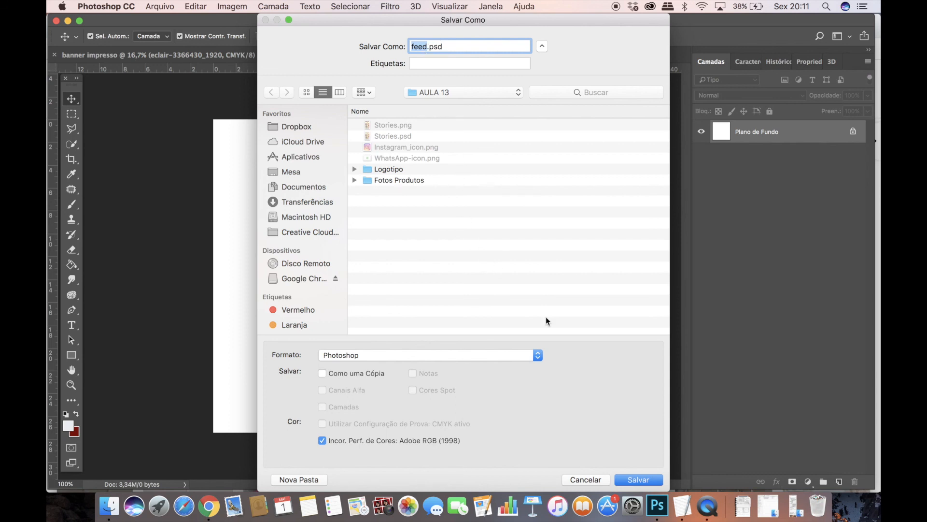
{"action": "left_click", "coordinate": [650, 483]}
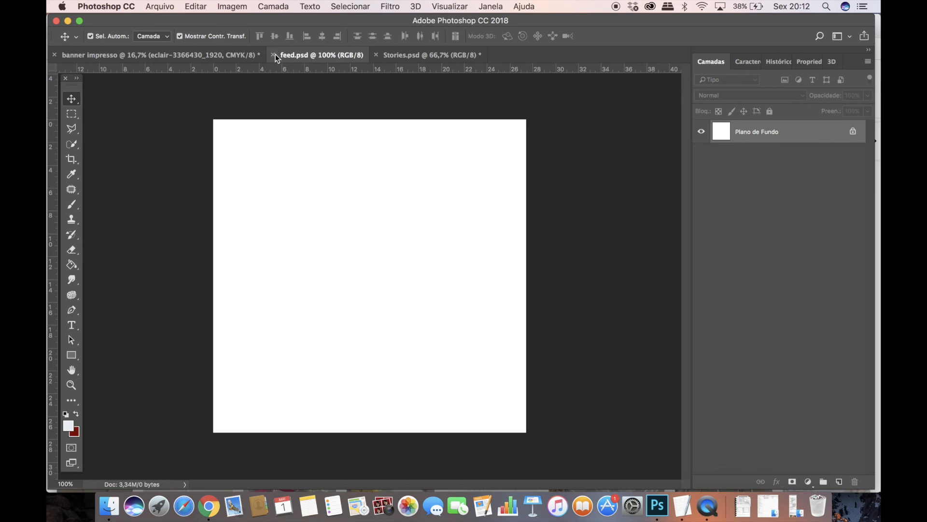
Close the feed and Stories documents, saving the pending changes to Stories
{"action": "left_click", "coordinate": [274, 56]}
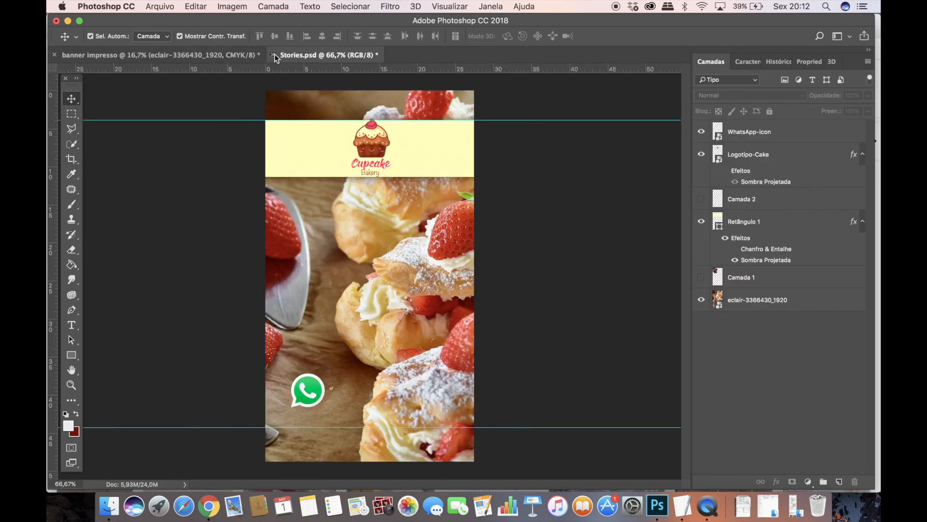
{"action": "left_click", "coordinate": [274, 55]}
{"action": "left_click", "coordinate": [561, 187]}
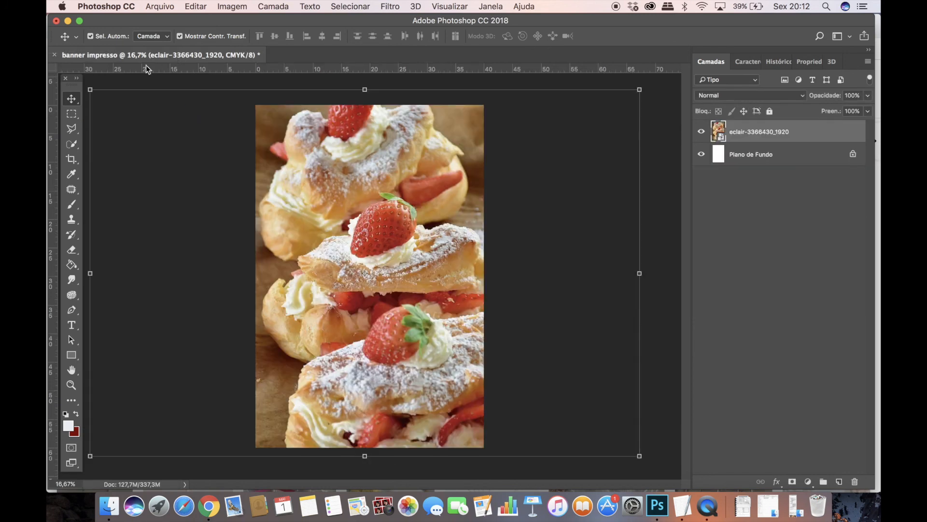
Save the print banner as banner impresso.psd in Photoshop format in the AULA 13 folder, keeping its layers and embedded colour profile
{"action": "left_click", "coordinate": [160, 7]}
{"action": "left_click", "coordinate": [237, 128]}
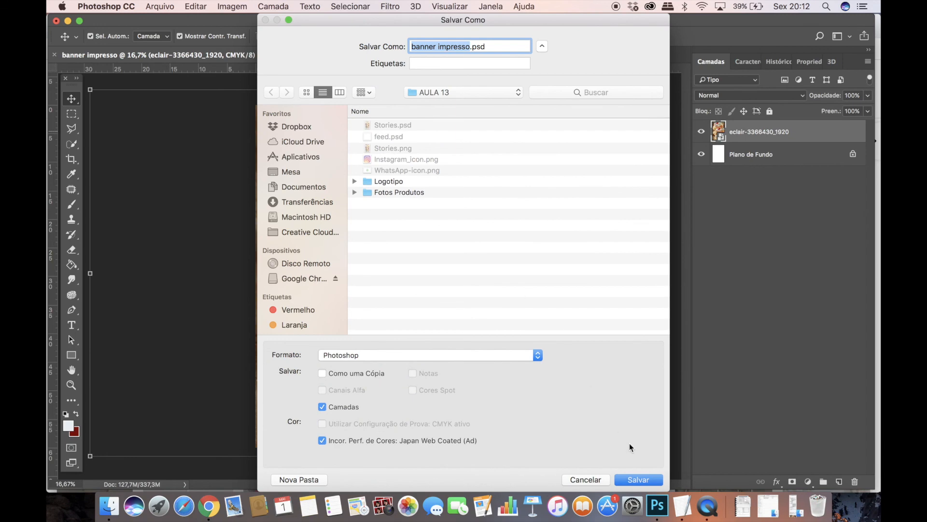
{"action": "left_click", "coordinate": [635, 479]}
{"action": "left_click", "coordinate": [639, 197]}
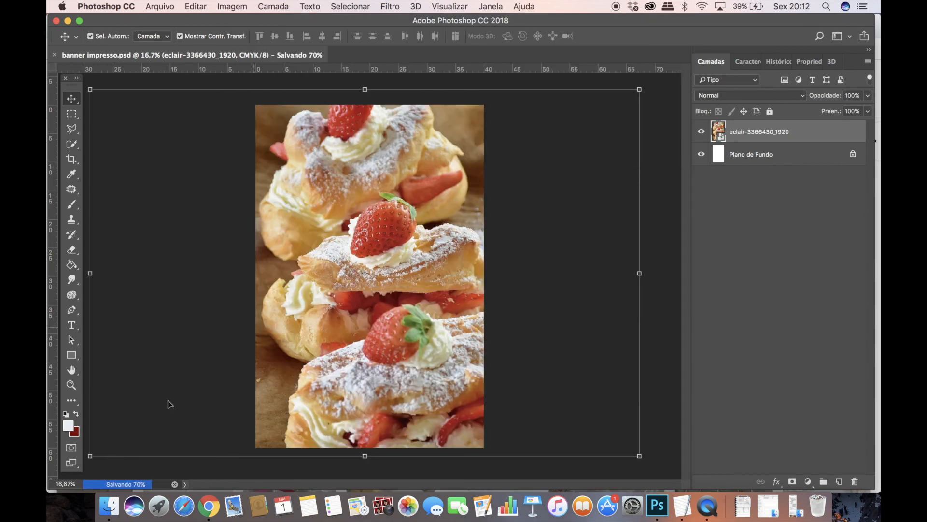
Switch to the Tutoriais Gravação document in Chrome and highlight the final digit of "Parte 01" in the video title
{"action": "left_click", "coordinate": [208, 506]}
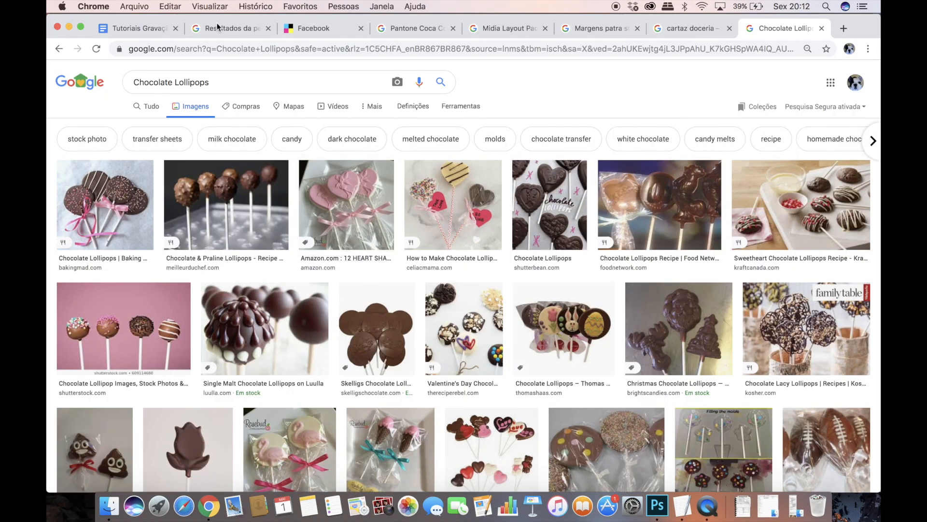
{"action": "left_click", "coordinate": [217, 27]}
{"action": "left_click", "coordinate": [134, 28]}
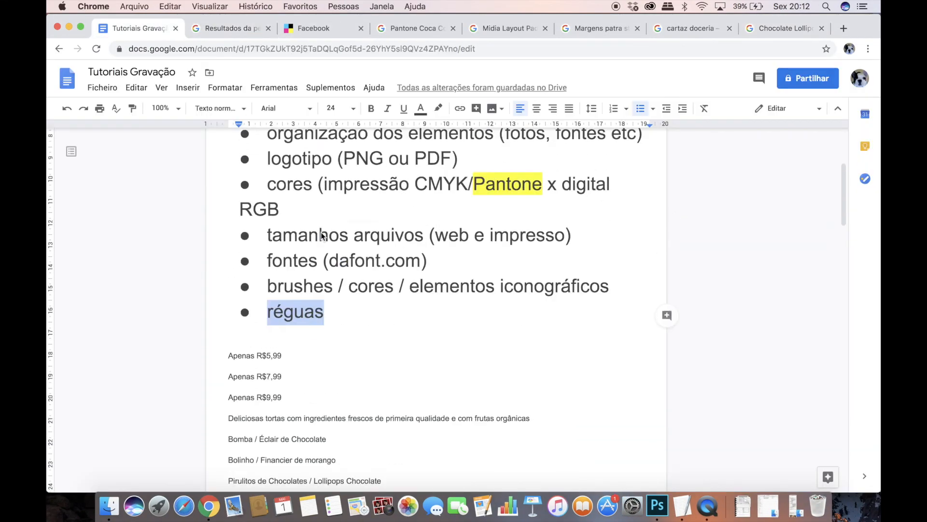
{"action": "scroll", "coordinate": [322, 235], "scroll_direction": "up", "scroll_amount": 5}
{"action": "left_click_drag", "start_coordinate": [553, 231], "coordinate": [563, 233]}
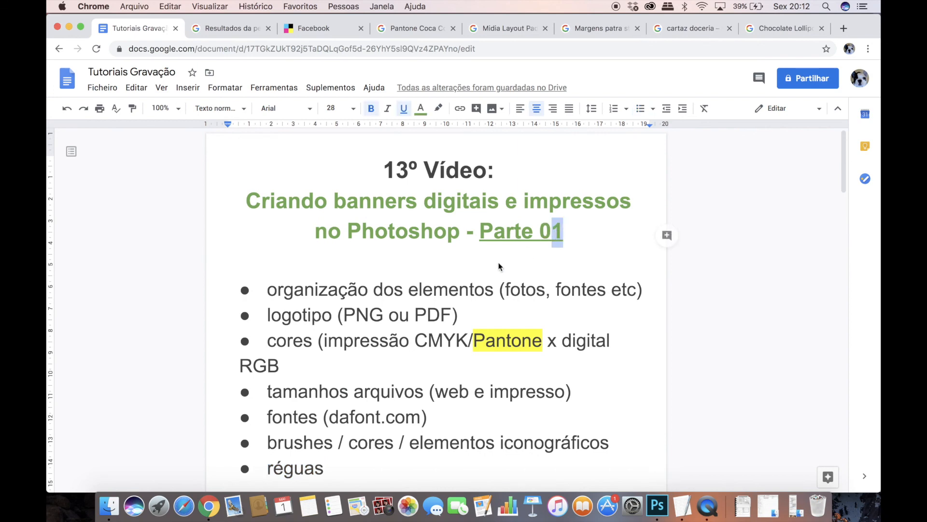